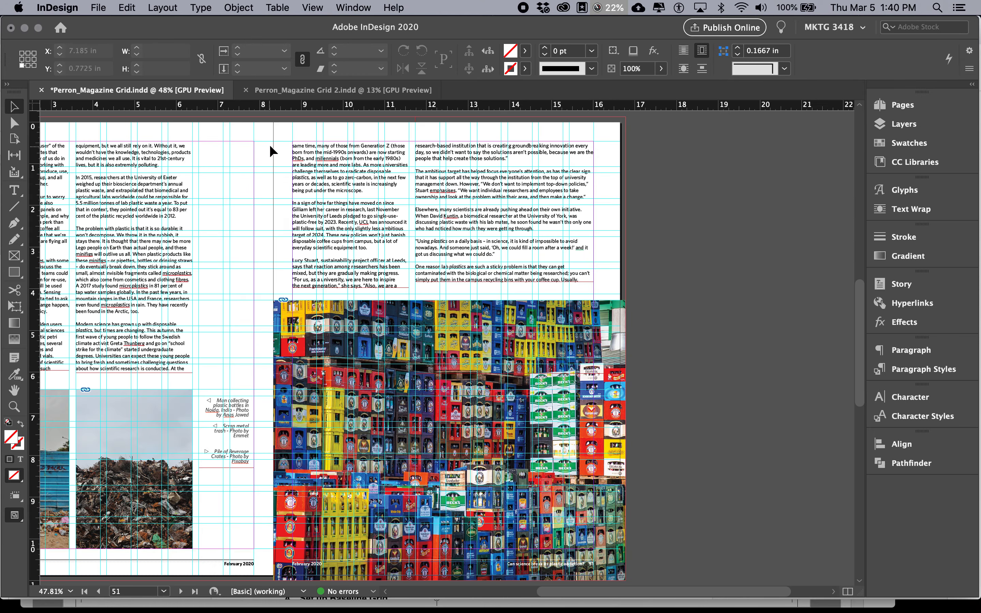
# Examine how the text and images sit on the guides across pages 50–51 and the opening spread, pages 48–49.
pyautogui.press('w')
pyautogui.press('w')
pyautogui.hscroll(-5, 412, 245)
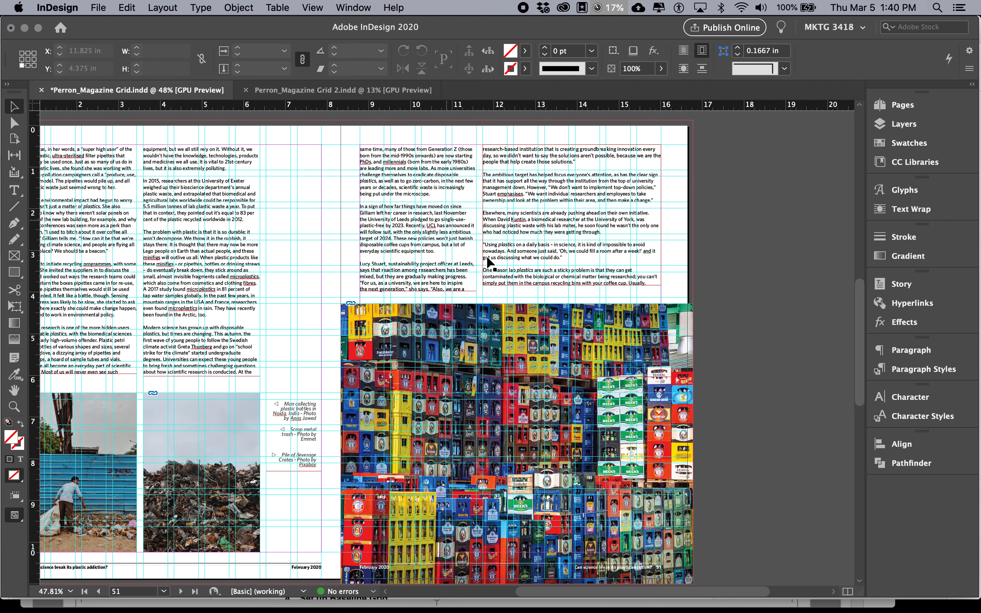
pyautogui.hscroll(-8, 462, 261)
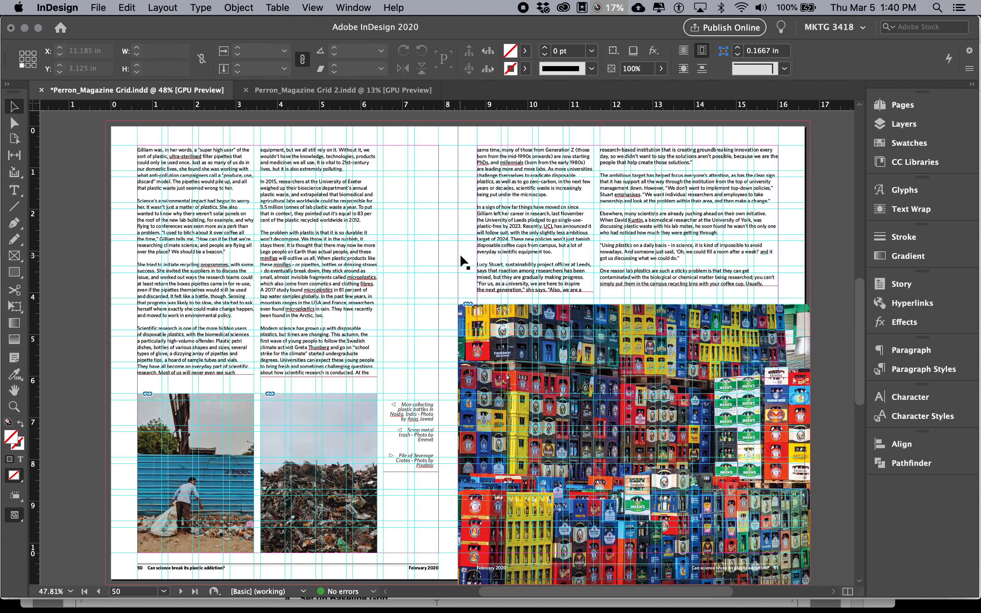
pyautogui.scroll(-3, 460, 255)
pyautogui.hscroll(3, 460, 256)
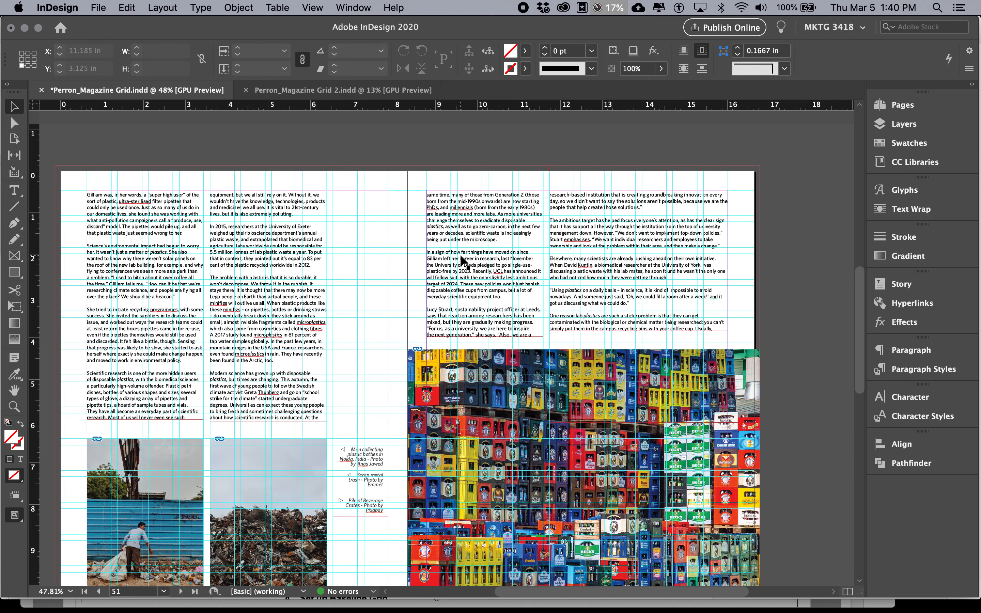
pyautogui.scroll(20, 463, 262)
pyautogui.hscroll(1, 462, 262)
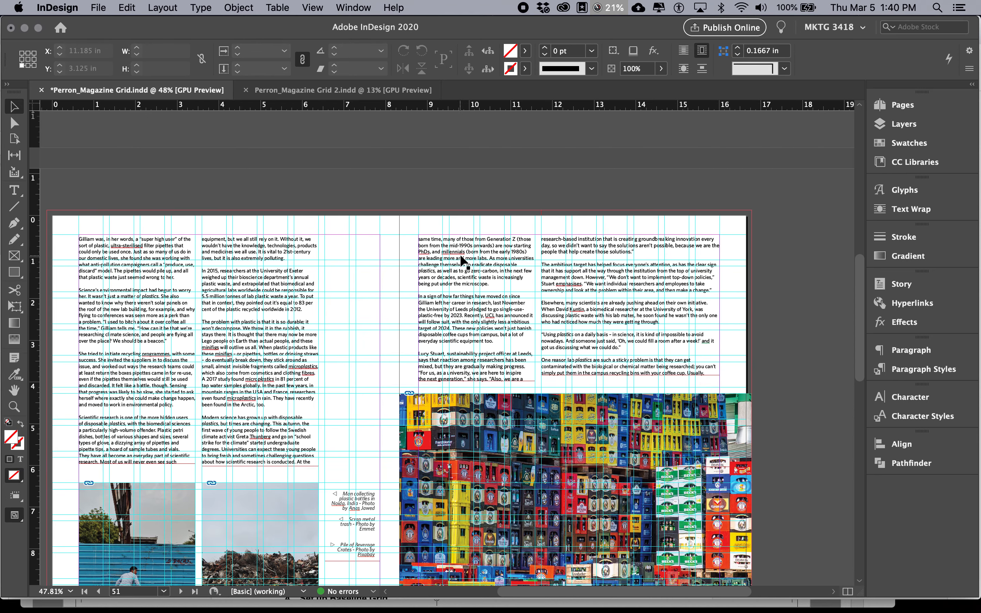
pyautogui.scroll(12, 461, 255)
pyautogui.scroll(5, 465, 256)
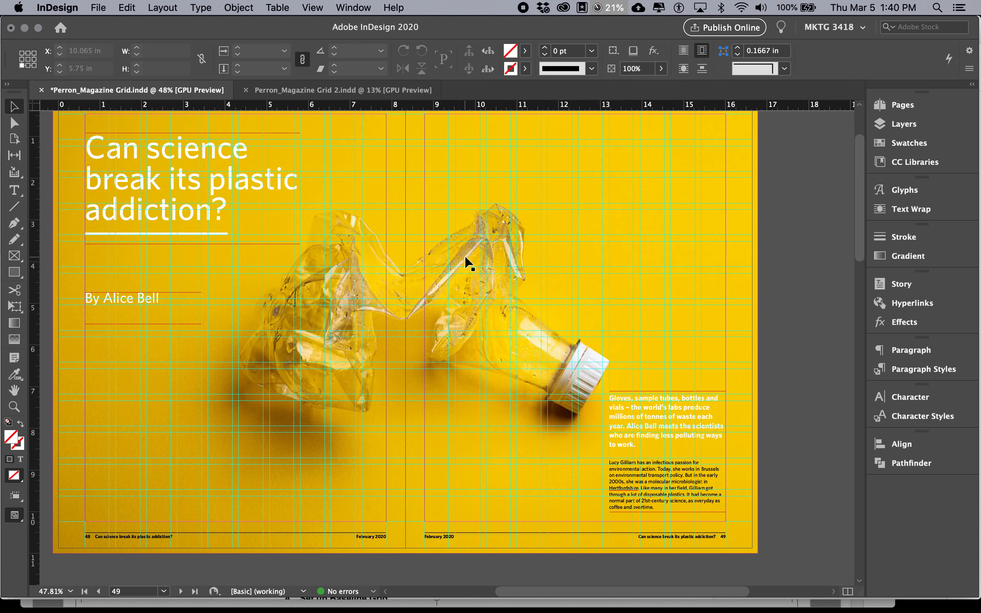
pyautogui.scroll(3, 545, 302)
pyautogui.hscroll(-1, 545, 302)
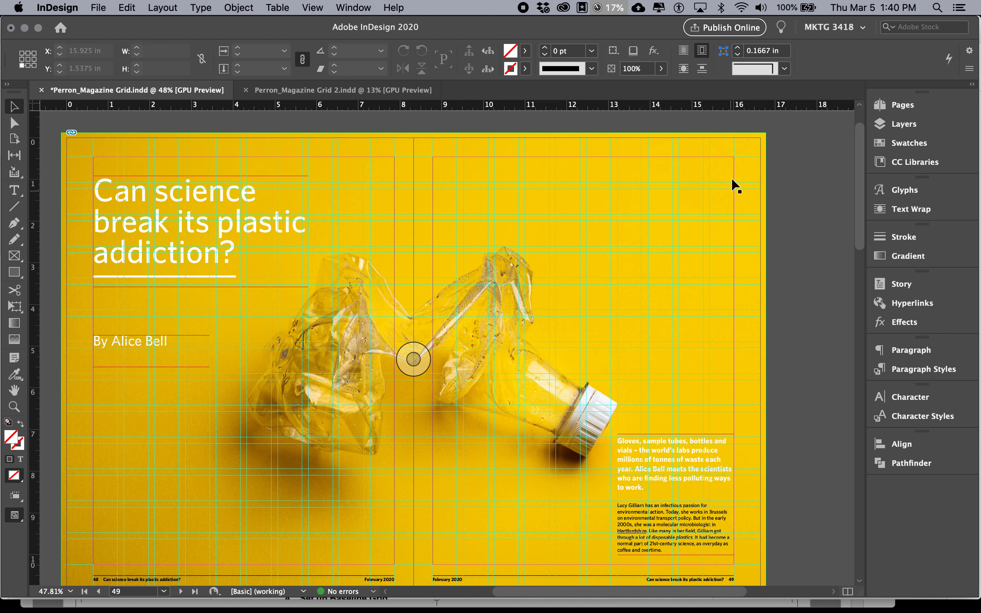
# Inspect the body text frames, crate photo and caption frame on pages 50–51, selecting each to see its grid placement.
pyautogui.scroll(-10, 690, 308)
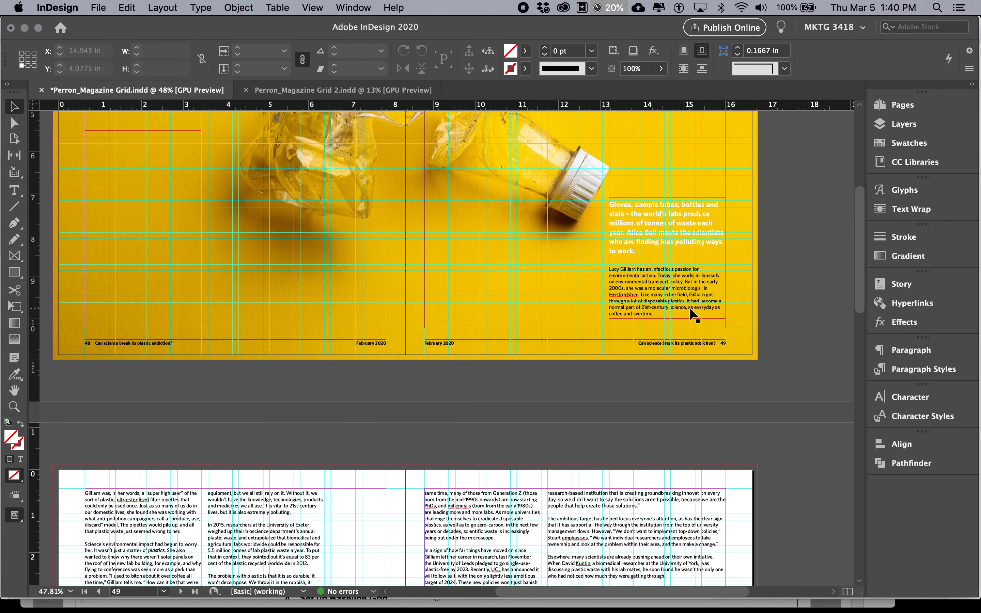
pyautogui.scroll(-9, 690, 309)
pyautogui.hscroll(-2, 341, 365)
pyautogui.scroll(-1, 341, 365)
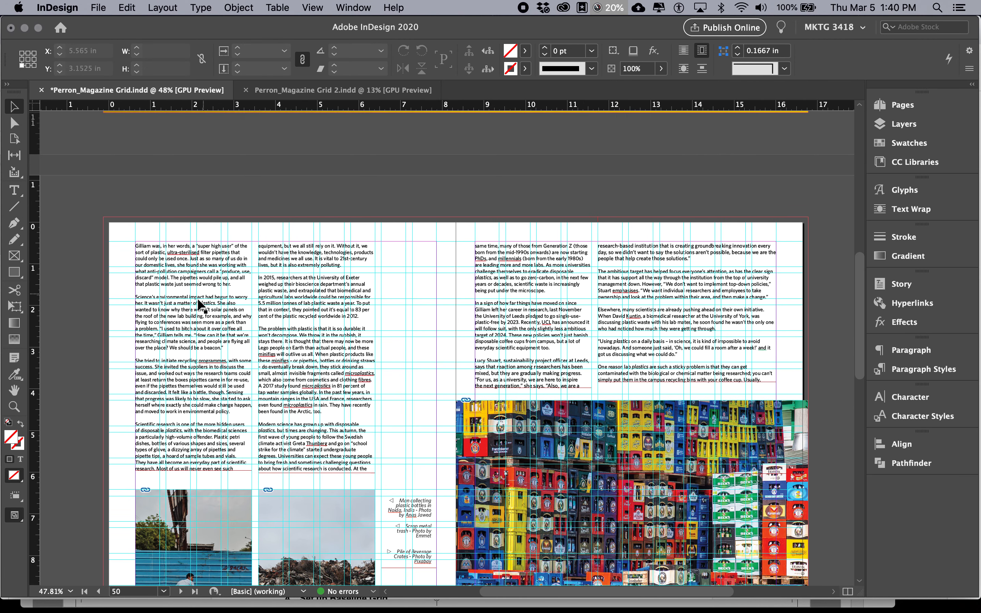
pyautogui.click(202, 310)
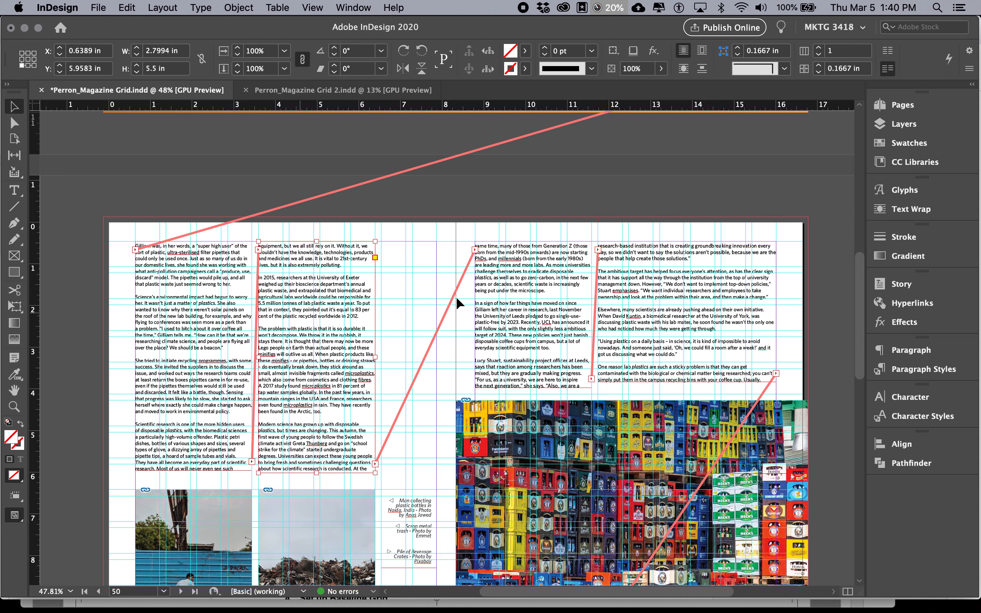
pyautogui.click(634, 306)
pyautogui.scroll(-6, 634, 306)
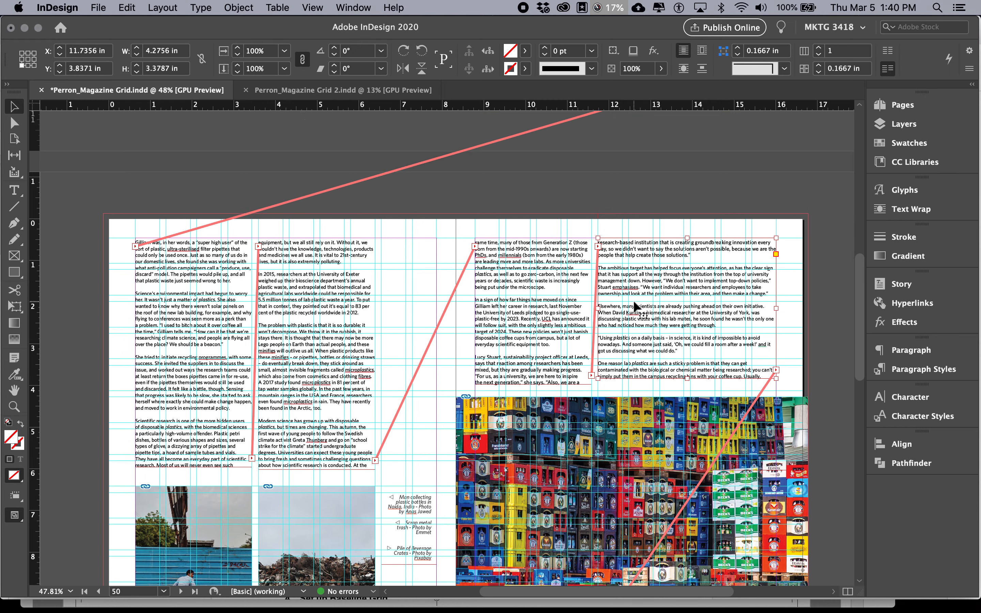
pyautogui.click(451, 400)
pyautogui.click(419, 400)
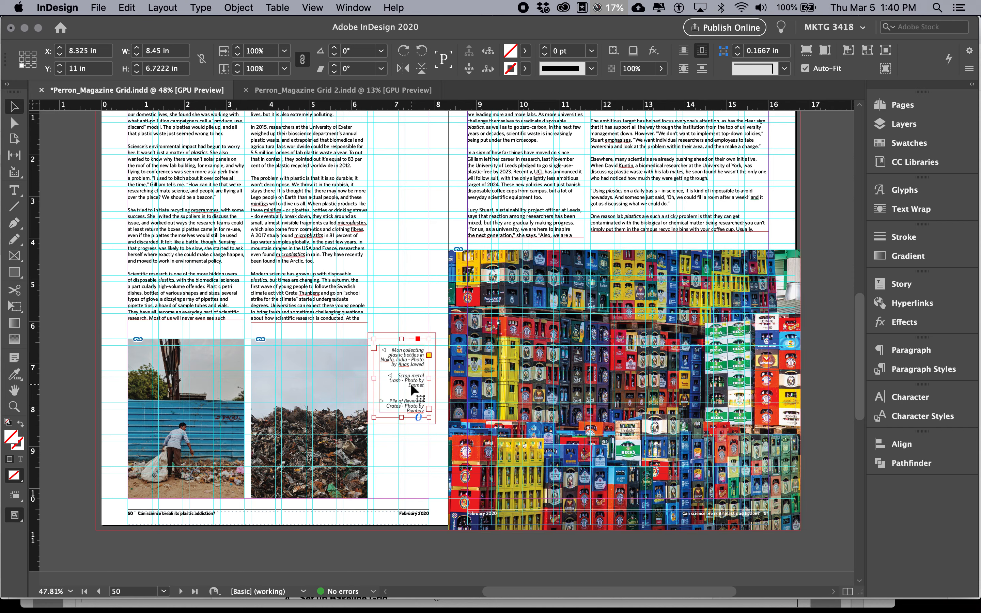
# Inspect the two body text columns on page 53, selecting each frame to see its width and text threading.
pyautogui.scroll(-5, 462, 401)
pyautogui.scroll(-2, 462, 399)
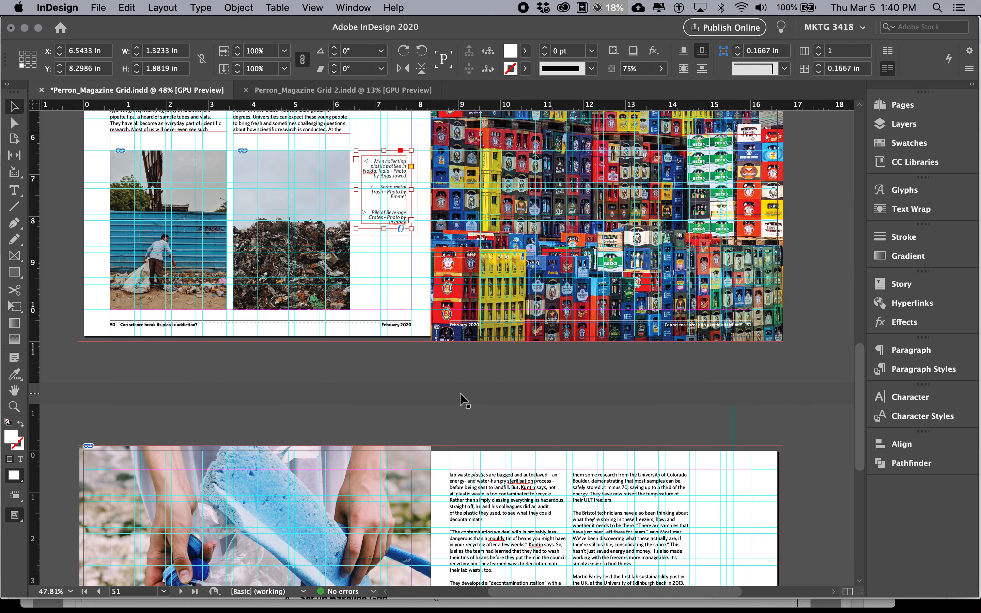
pyautogui.scroll(-8, 464, 400)
pyautogui.click(491, 389)
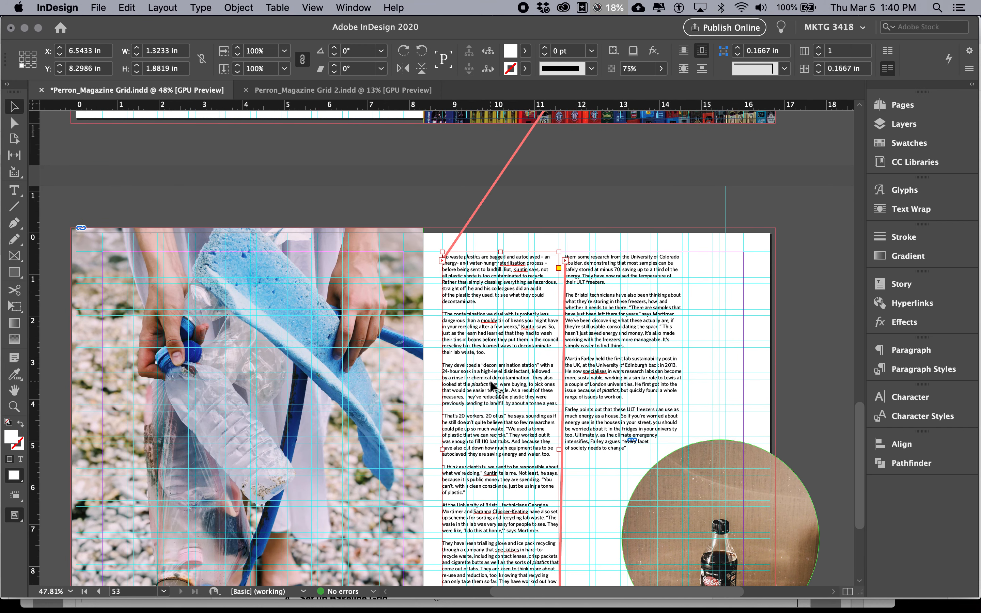
pyautogui.click(613, 385)
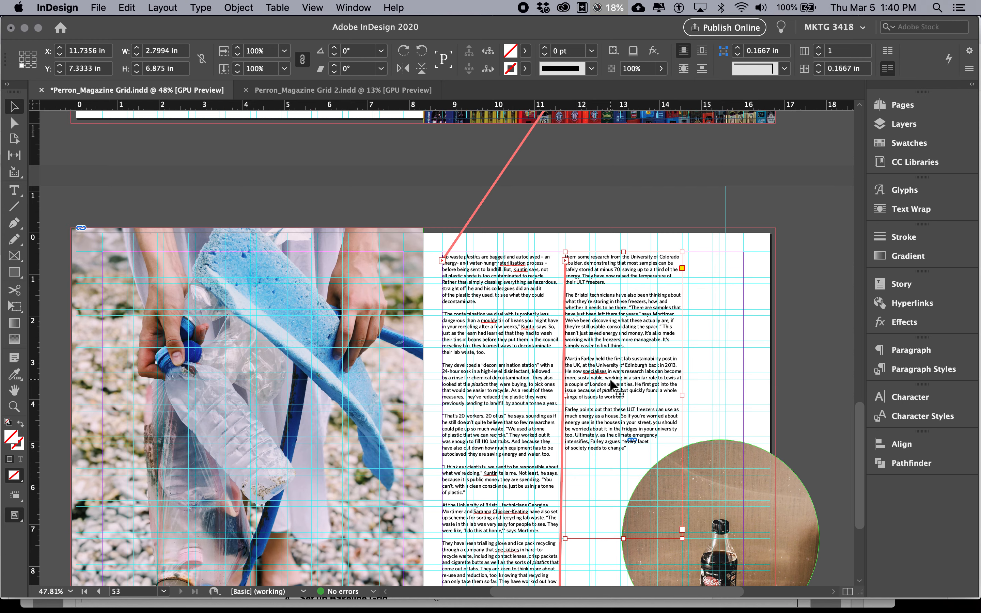
pyautogui.scroll(-4, 610, 382)
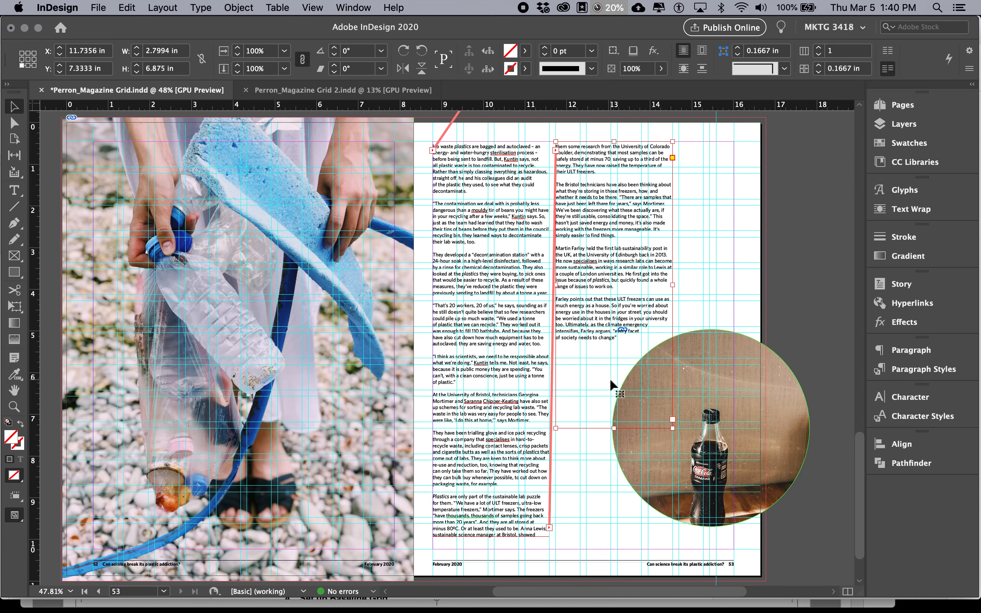
# Return to the opening spread and compare the layout with the guides hidden and shown.
pyautogui.scroll(4, 550, 381)
pyautogui.scroll(20, 550, 381)
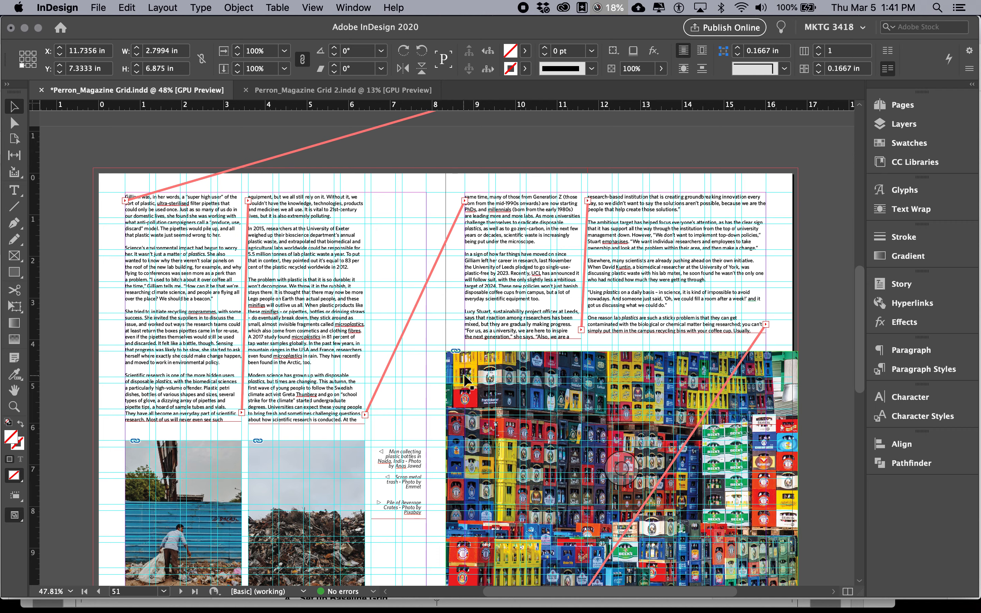
pyautogui.scroll(5, 464, 374)
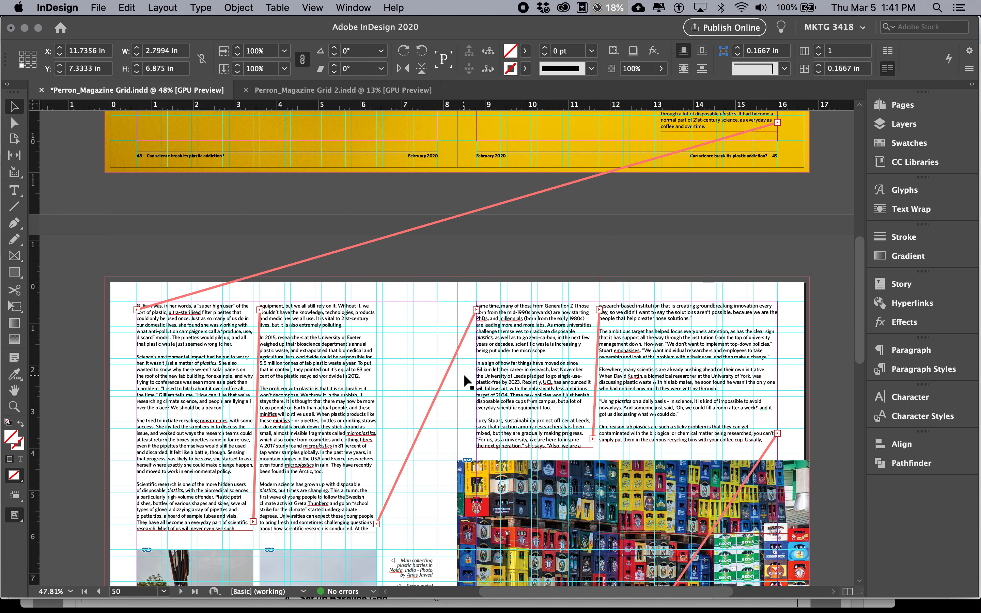
pyautogui.scroll(9, 463, 374)
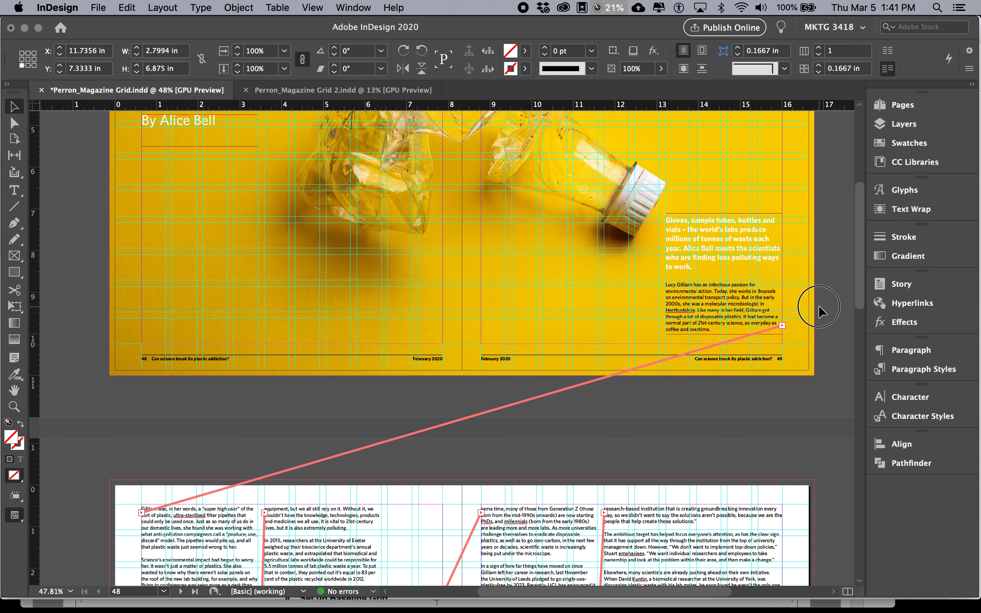
pyautogui.press('w')
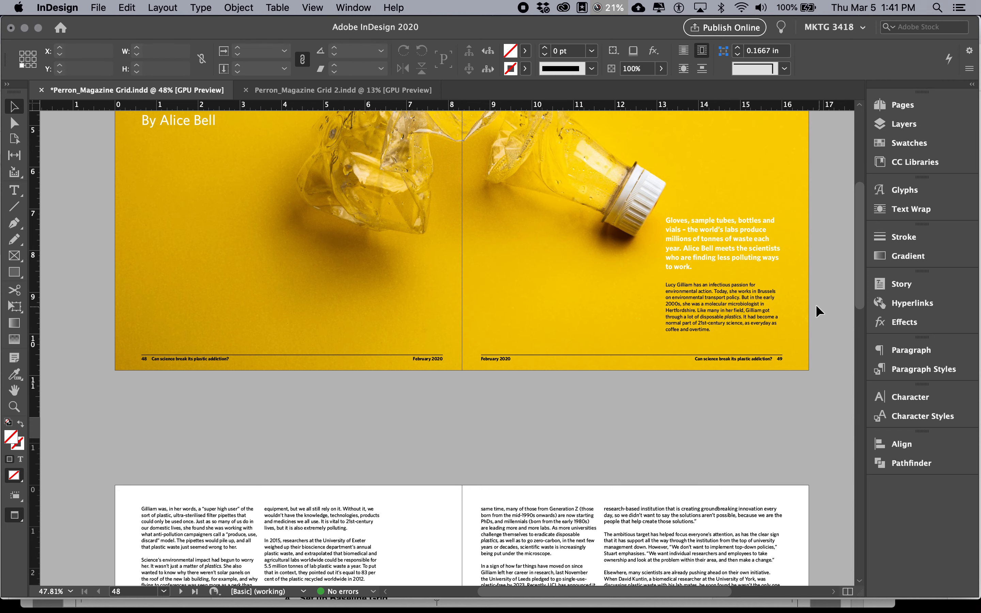
pyautogui.scroll(-7, 714, 374)
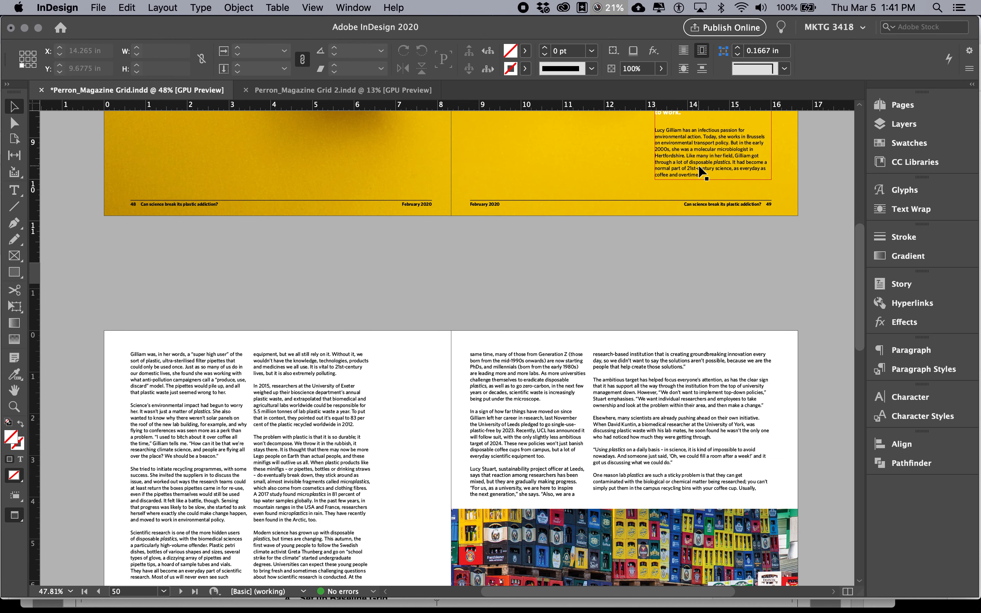
pyautogui.press('w')
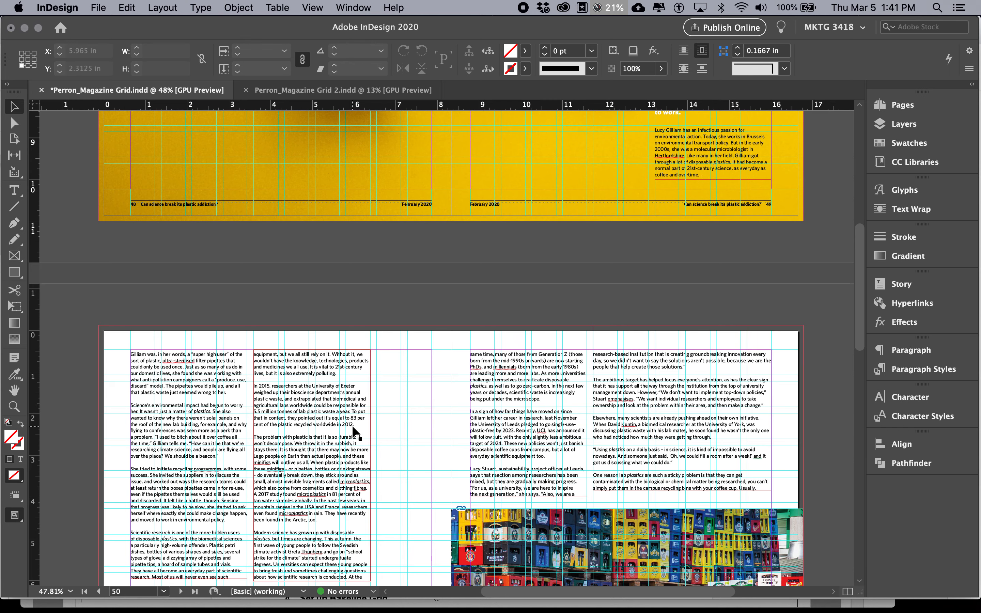
# Review how the columns, photos and captions align to the grid on pages 50 to 53.
pyautogui.scroll(-4, 353, 428)
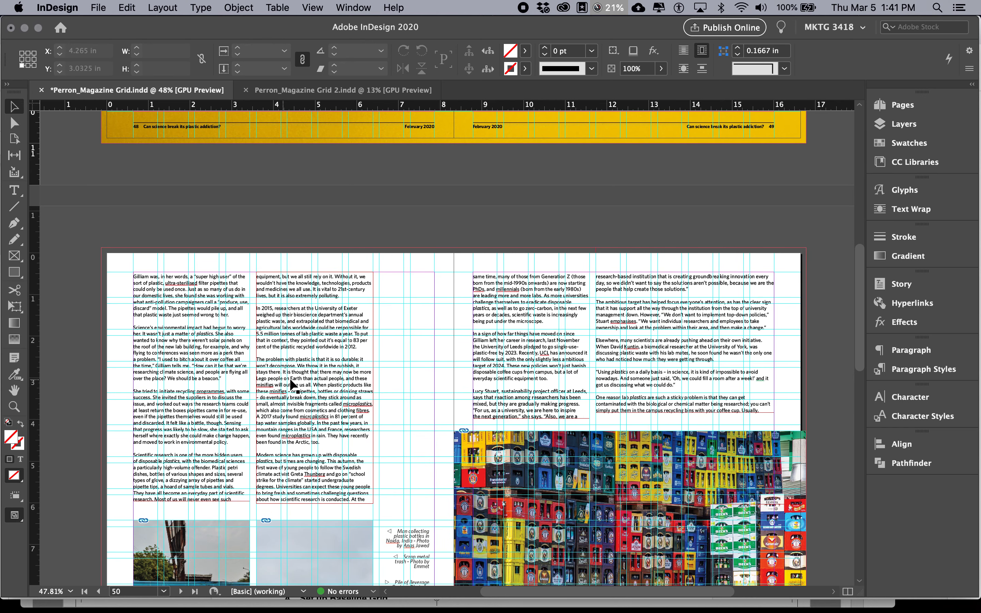
pyautogui.scroll(-4, 705, 362)
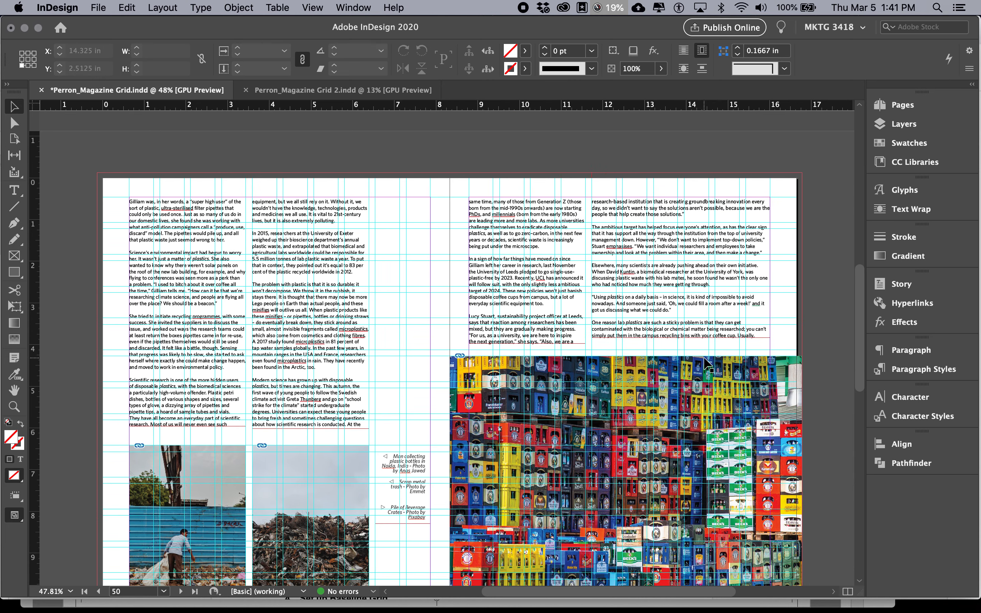
pyautogui.scroll(-12, 706, 362)
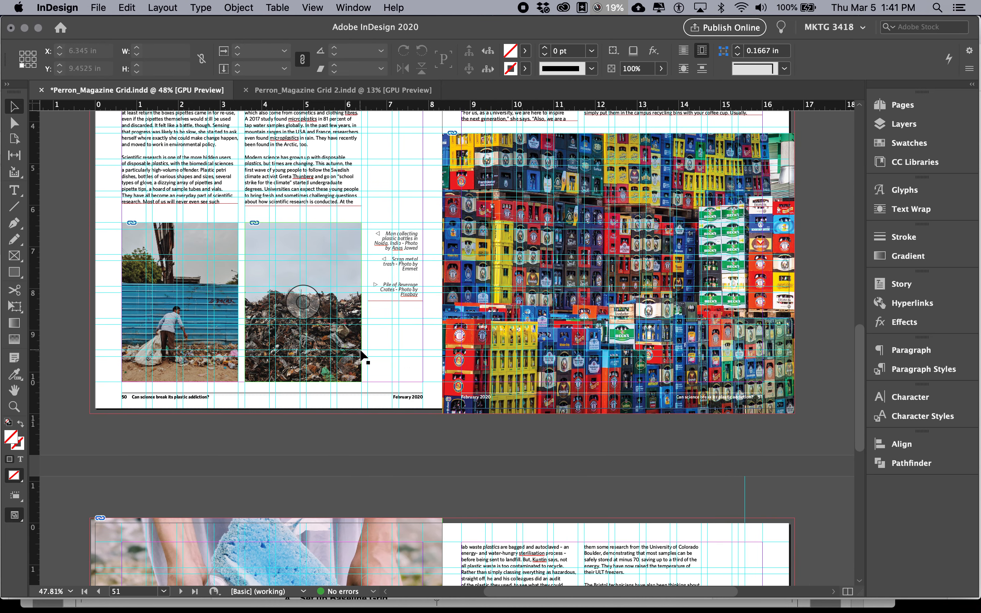
pyautogui.scroll(-15, 360, 351)
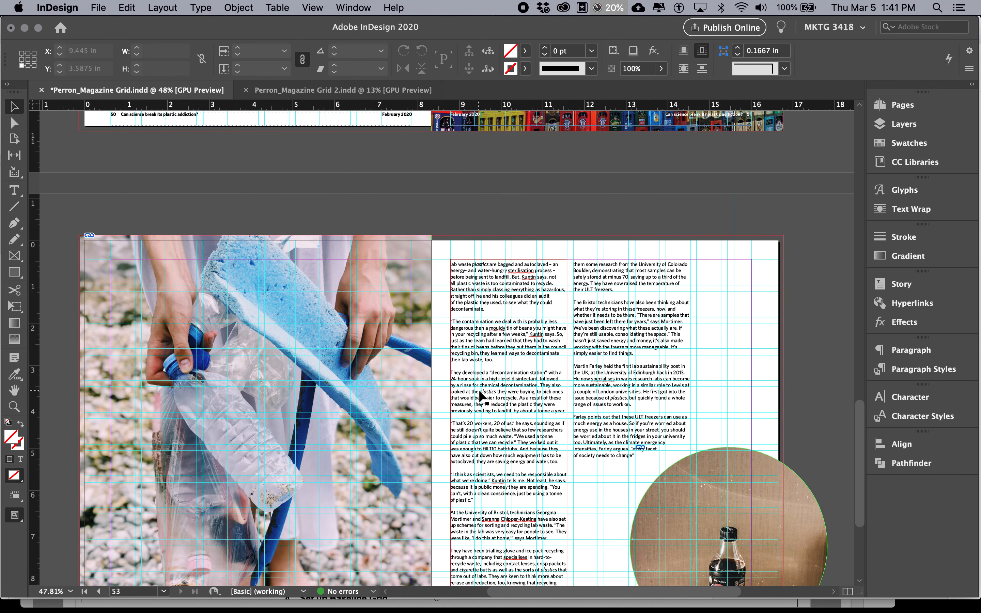
pyautogui.scroll(-6, 483, 397)
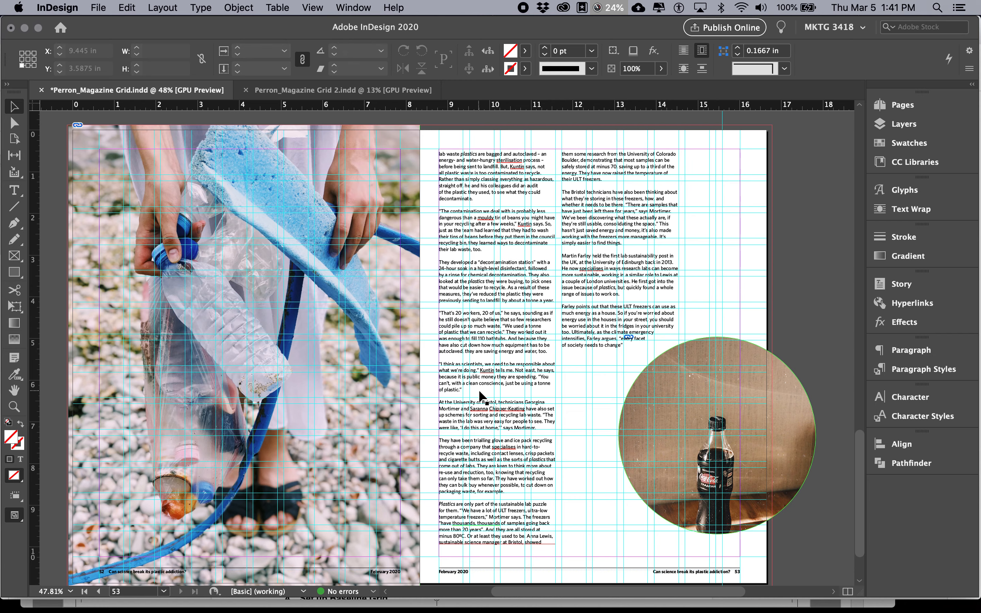
pyautogui.scroll(20, 479, 392)
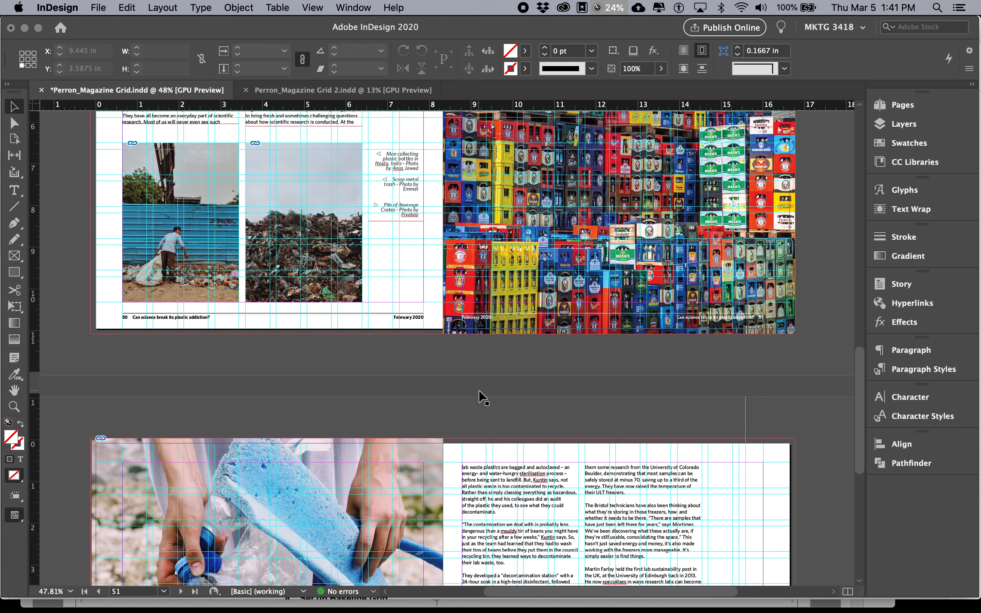
pyautogui.scroll(6, 480, 391)
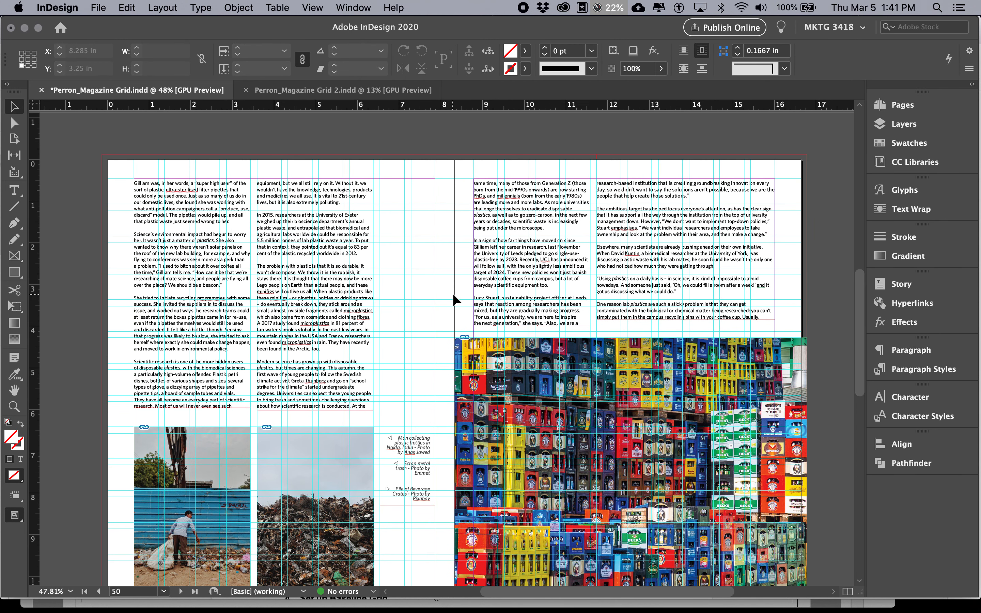
# Switch to the blank document Perron_Magazine Grid 2.indd and magnify its first spread to 50%.
pyautogui.click(377, 92)
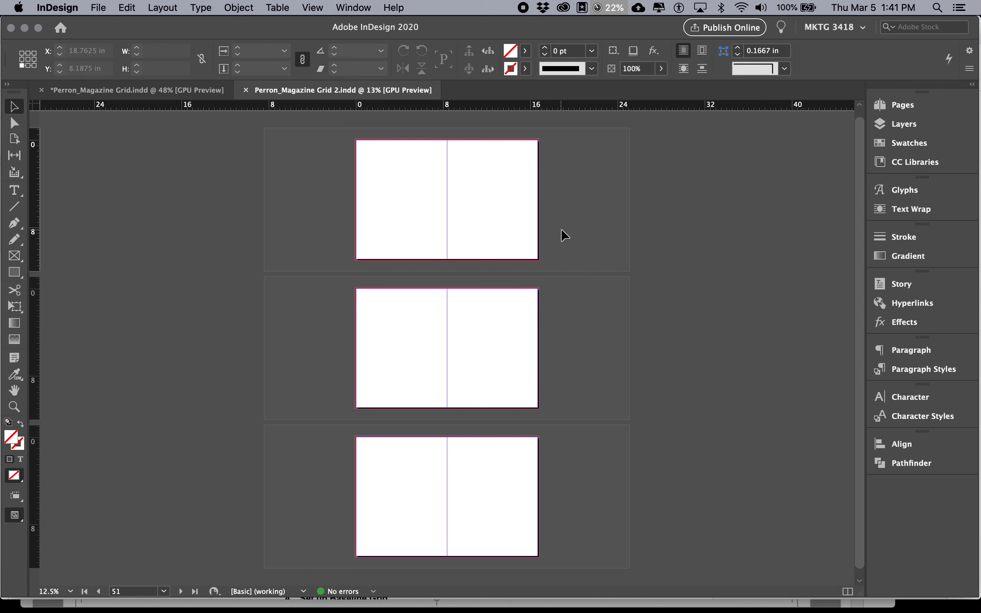
pyautogui.press('super+equal')
pyautogui.press('super+equal')
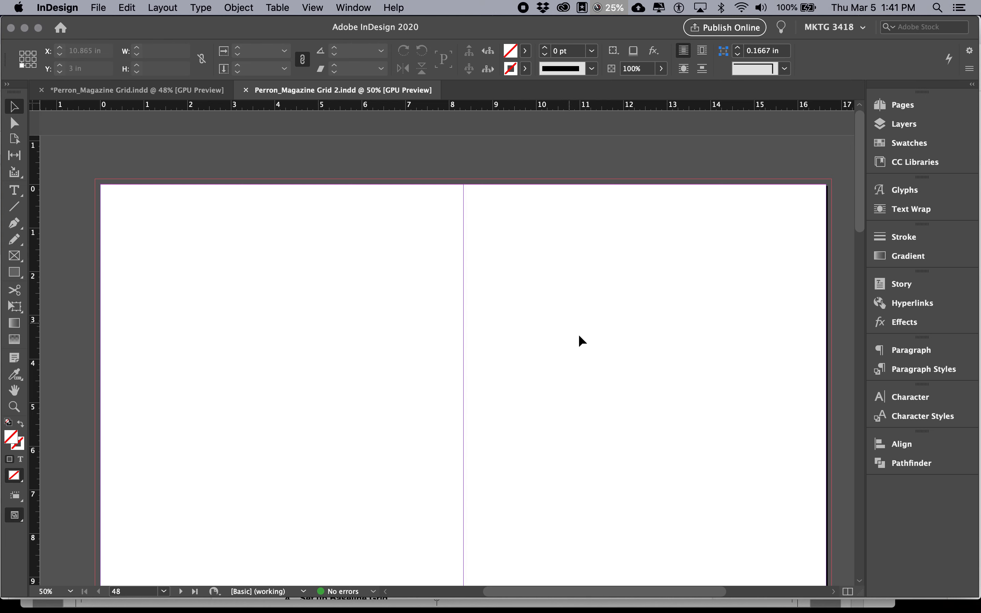
pyautogui.press('w')
pyautogui.press('w')
# Switch to Chrome and read section #2 of the Magazine Article / Grid document for the margin, guide and baseline grid settings.
pyautogui.press('super+Tab')
pyautogui.press('super+Tab')
pyautogui.press('super+Tab')
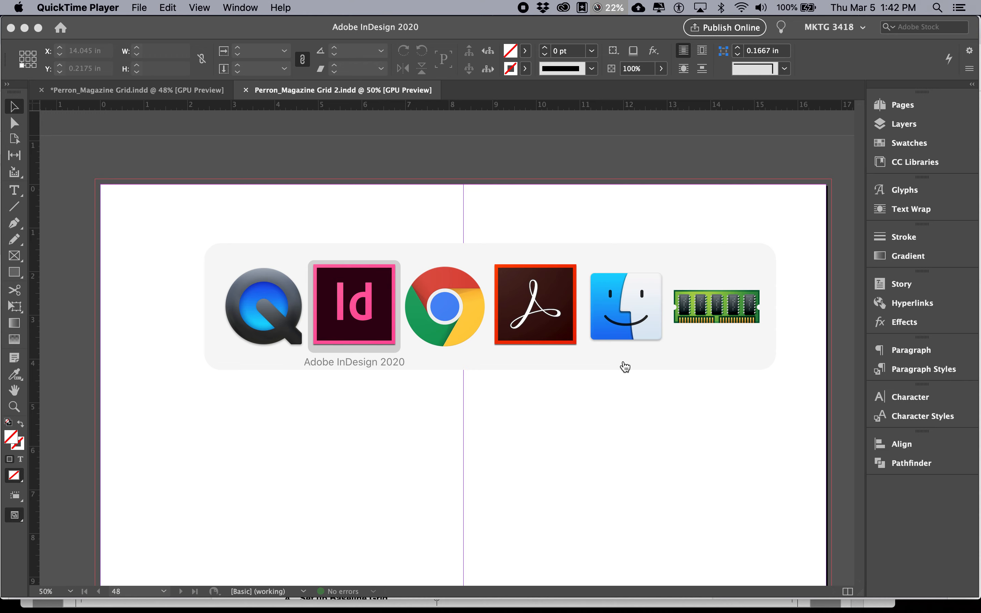
pyautogui.scroll(-2, 506, 423)
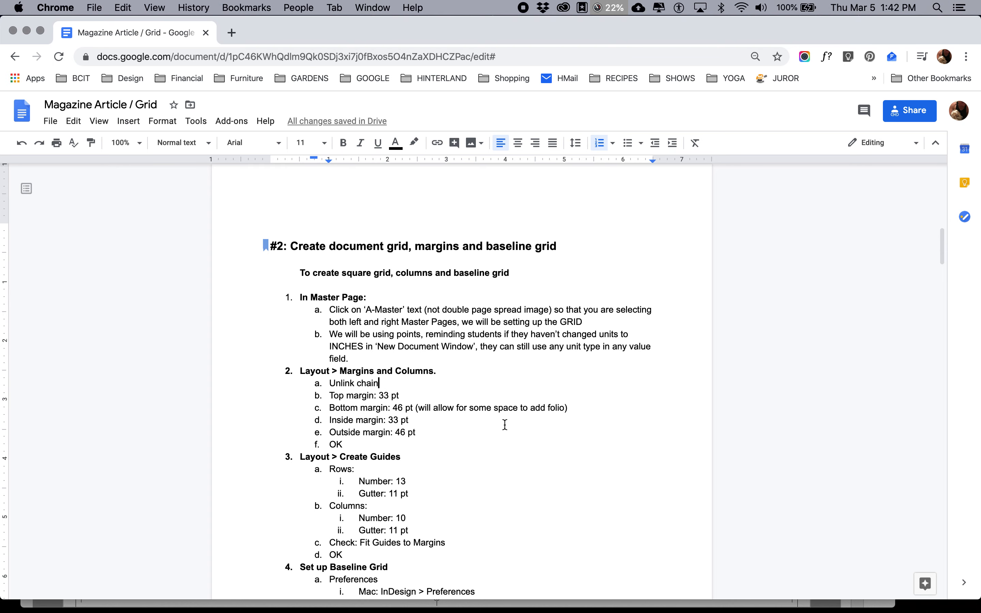
pyautogui.scroll(-2, 505, 425)
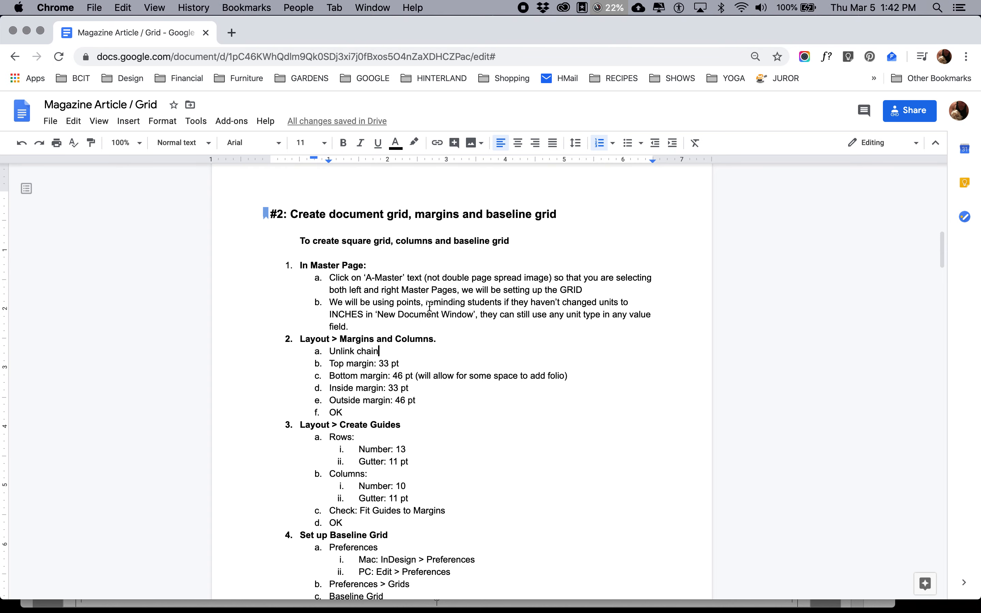
pyautogui.scroll(-2, 429, 307)
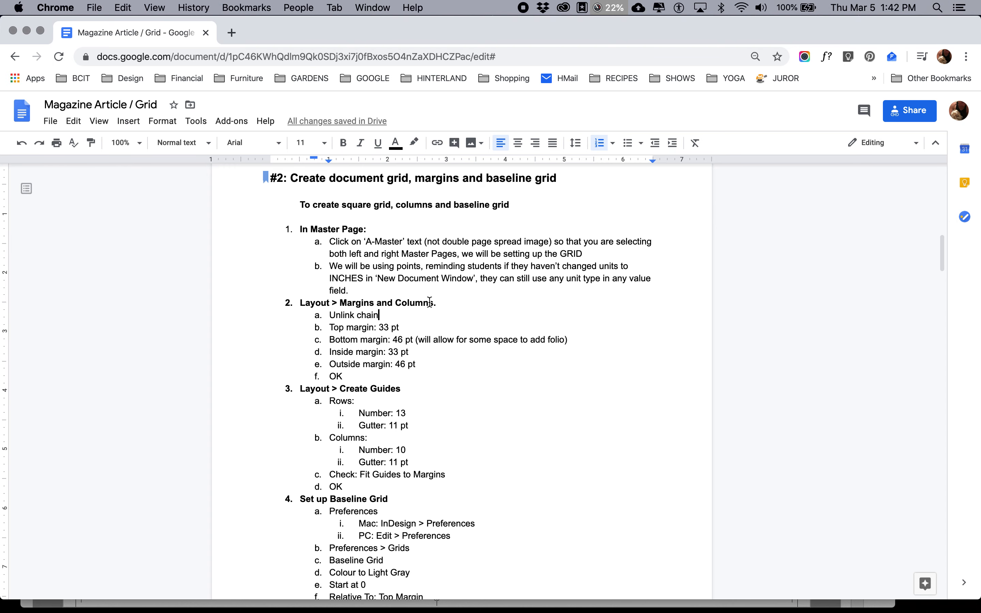
# Switch back to Adobe InDesign from the instructions document.
pyautogui.press('super+Tab')
pyautogui.press('super+Tab')
pyautogui.press('super+Tab')
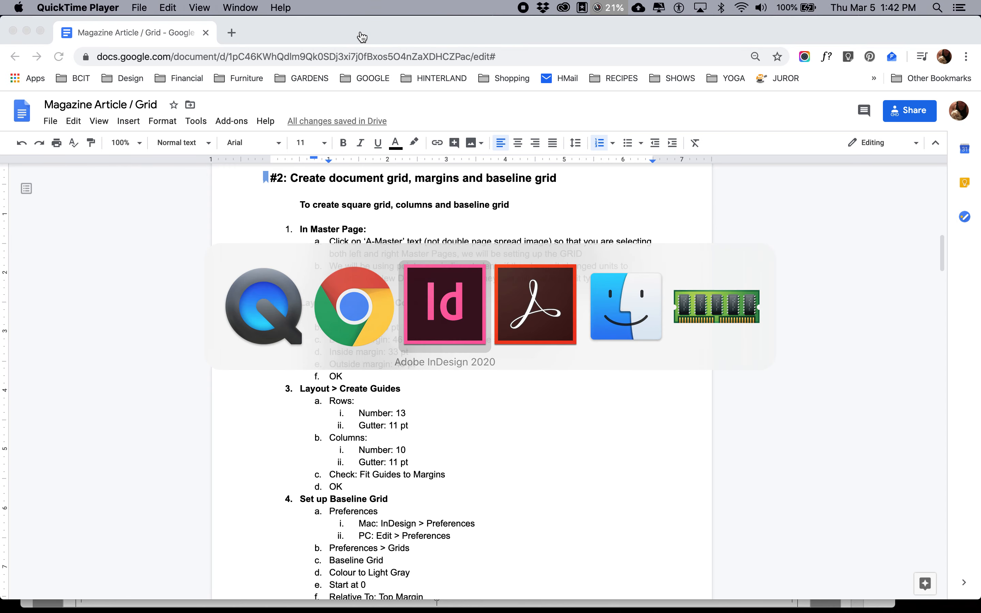
# Switch to the Perron_Magazine Grid 2.indd document, display its page overview and enlarge the area listing the master pages.
pyautogui.click(188, 86)
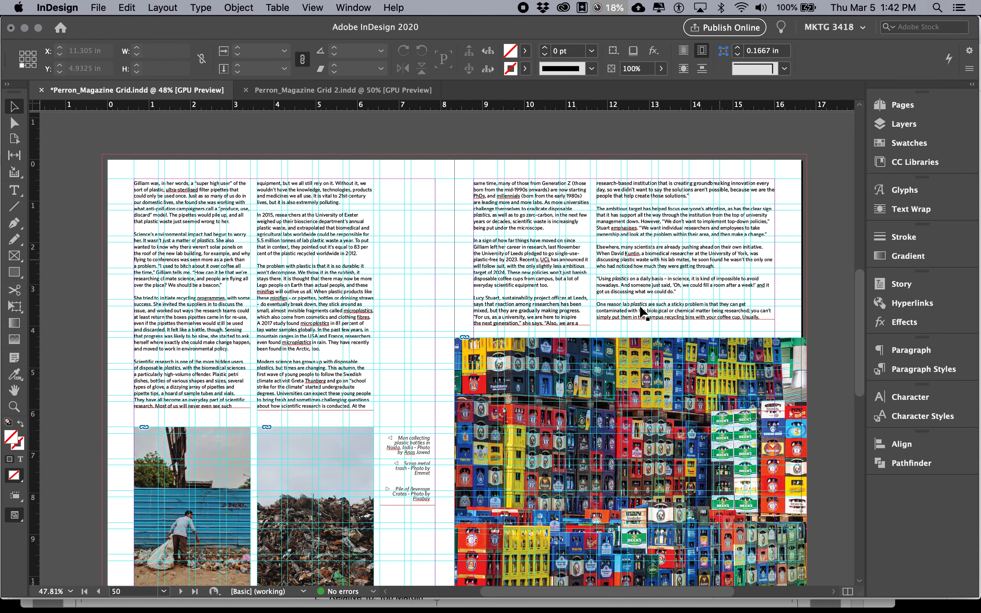
pyautogui.click(303, 92)
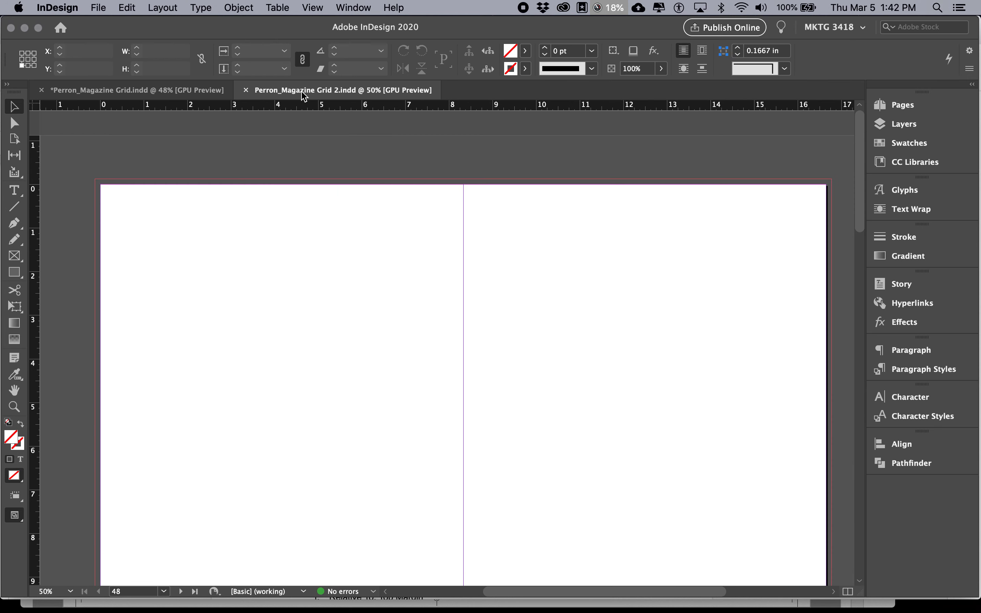
pyautogui.click(945, 106)
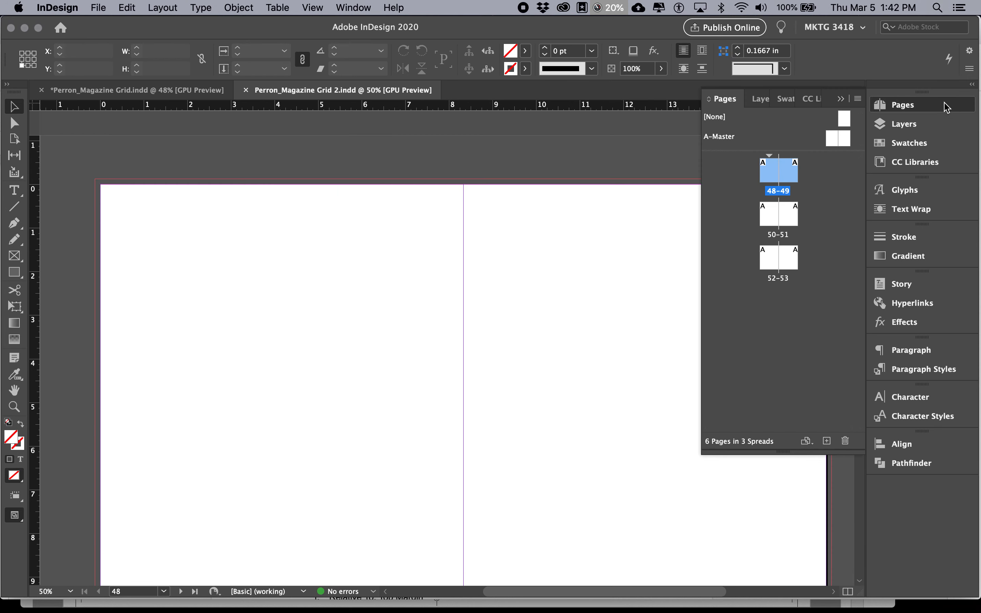
pyautogui.moveTo(815, 154); pyautogui.dragTo(816, 177)
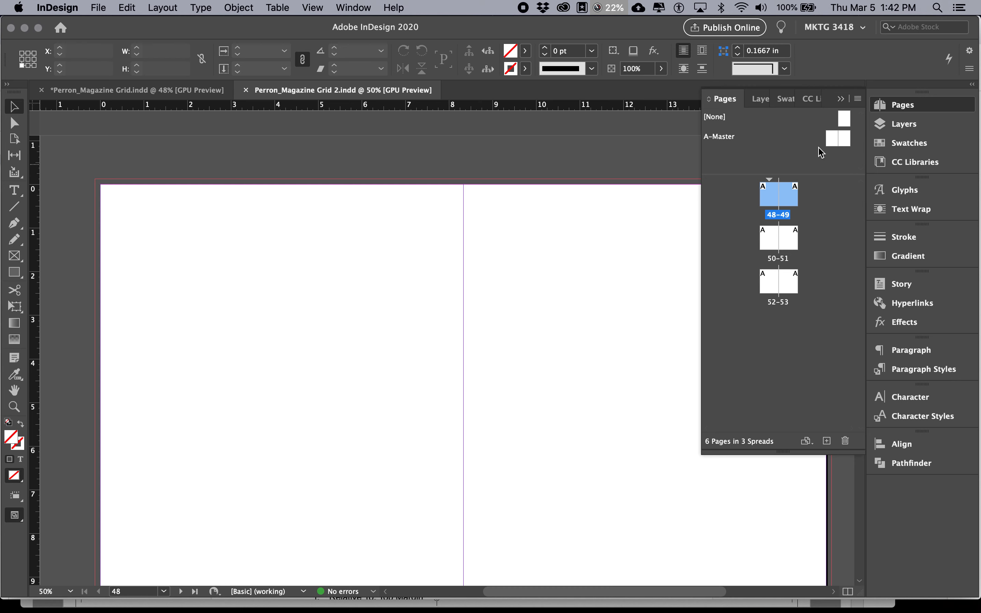
pyautogui.click(880, 109)
pyautogui.click(880, 109)
pyautogui.click(353, 7)
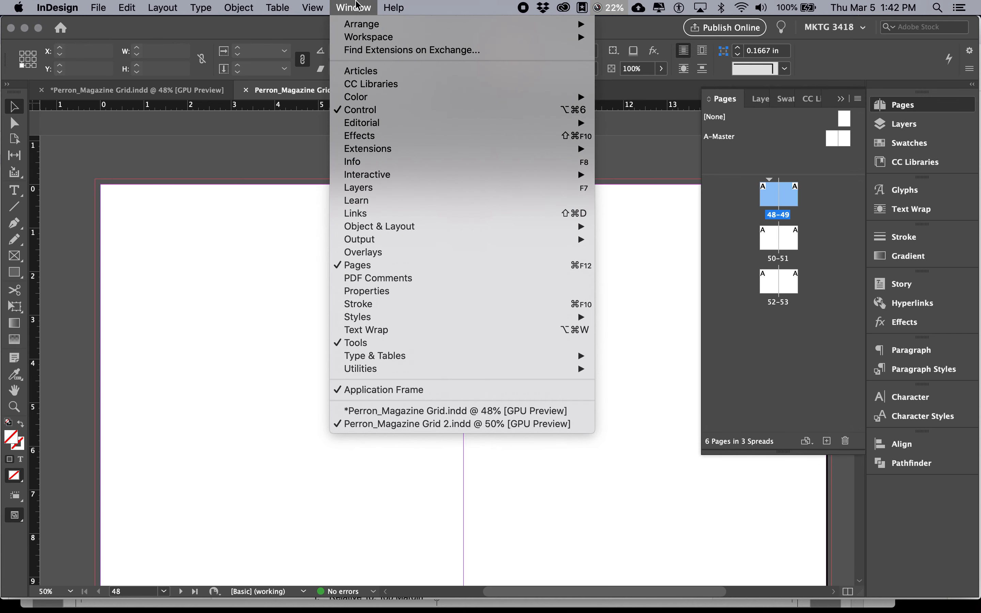
pyautogui.moveTo(362, 39)
pyautogui.click(797, 325)
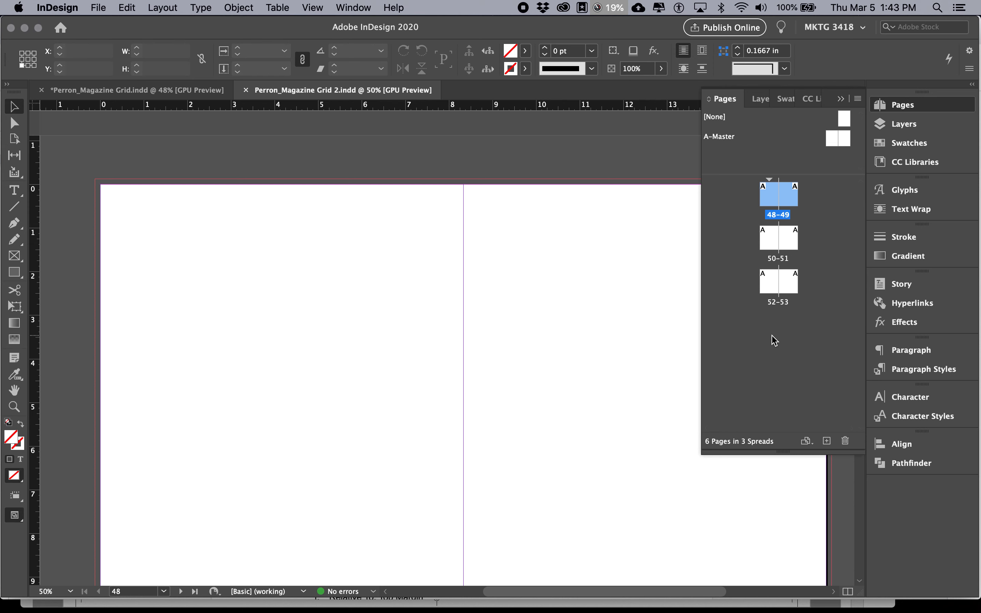
pyautogui.scroll(-5, 403, 389)
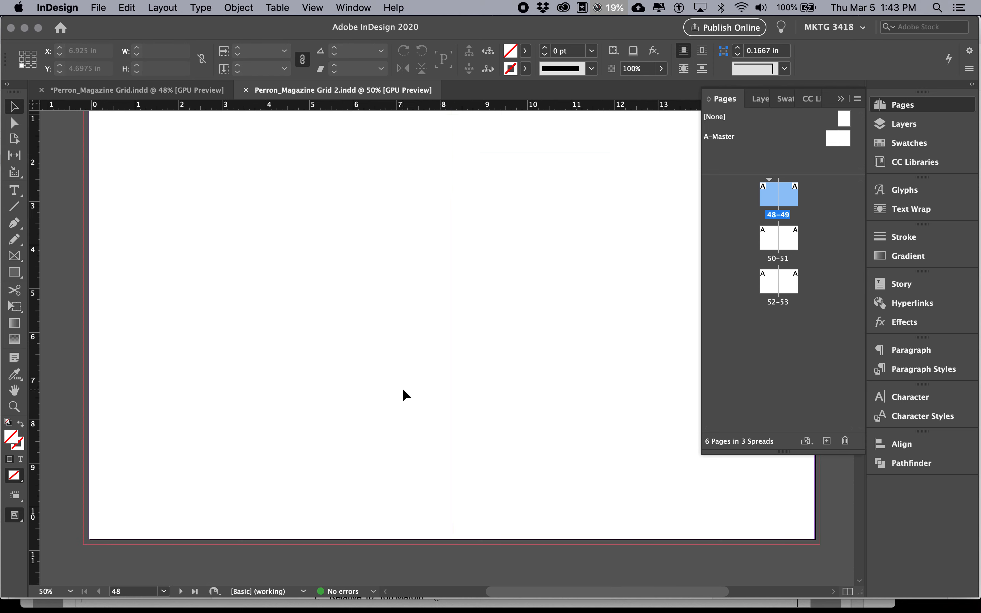
pyautogui.scroll(3, 406, 395)
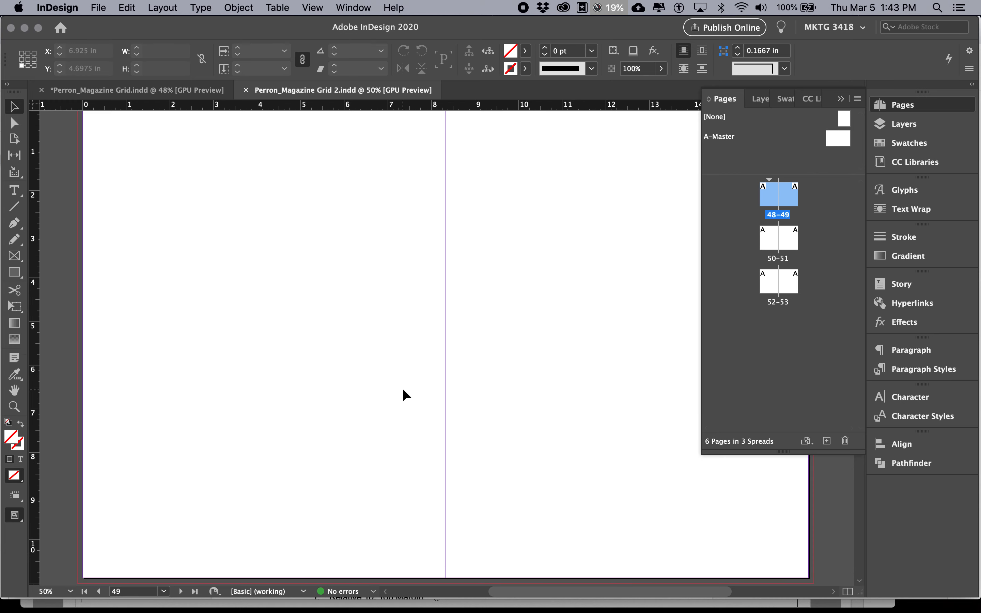
pyautogui.scroll(1, 403, 390)
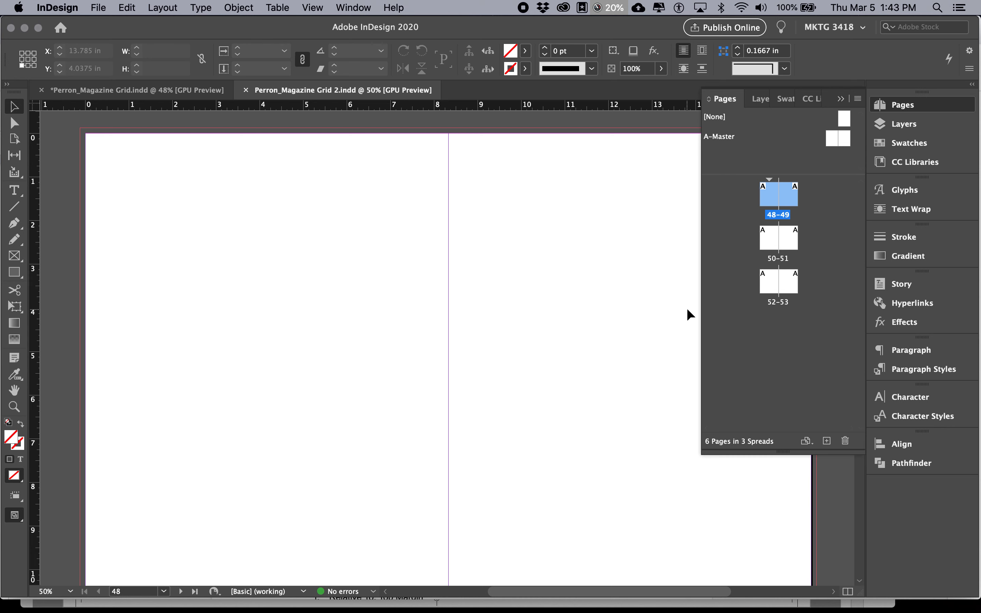
# View both pages of the A-Master spread at 12.5% and compare them with the document spreads starting at pages 48-49.
pyautogui.doubleClick(844, 138)
pyautogui.press('super+minus')
pyautogui.press('super+minus')
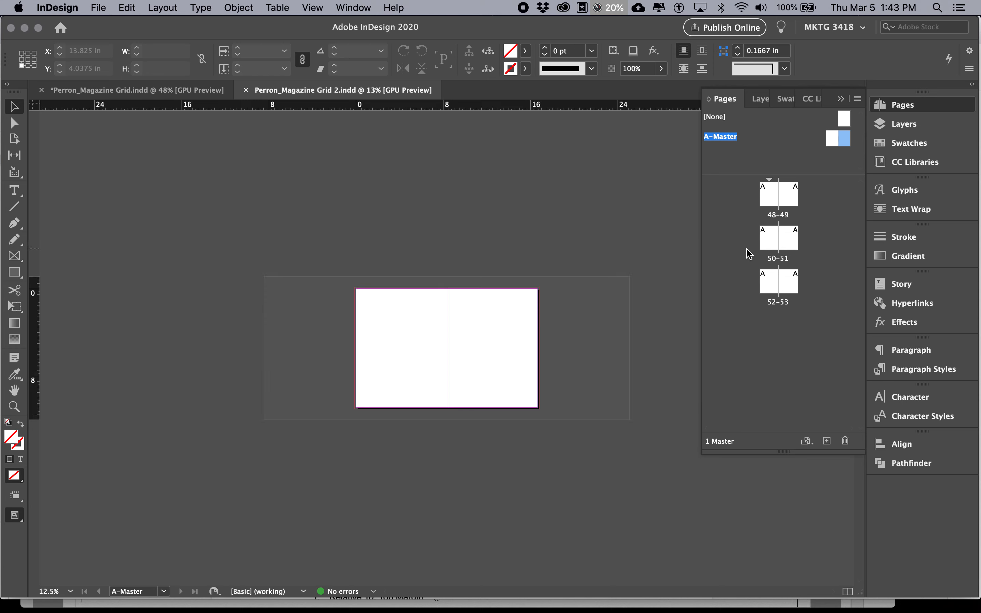
pyautogui.click(836, 142)
pyautogui.doubleClick(836, 142)
pyautogui.doubleClick(832, 142)
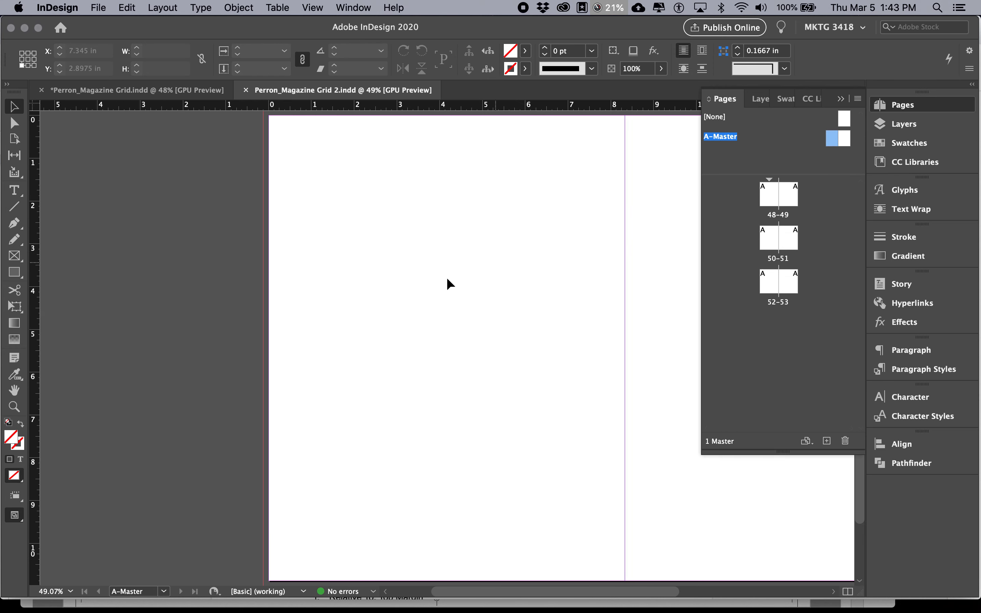
pyautogui.hscroll(3, 435, 285)
pyautogui.press('super+minus')
pyautogui.press('super+minus')
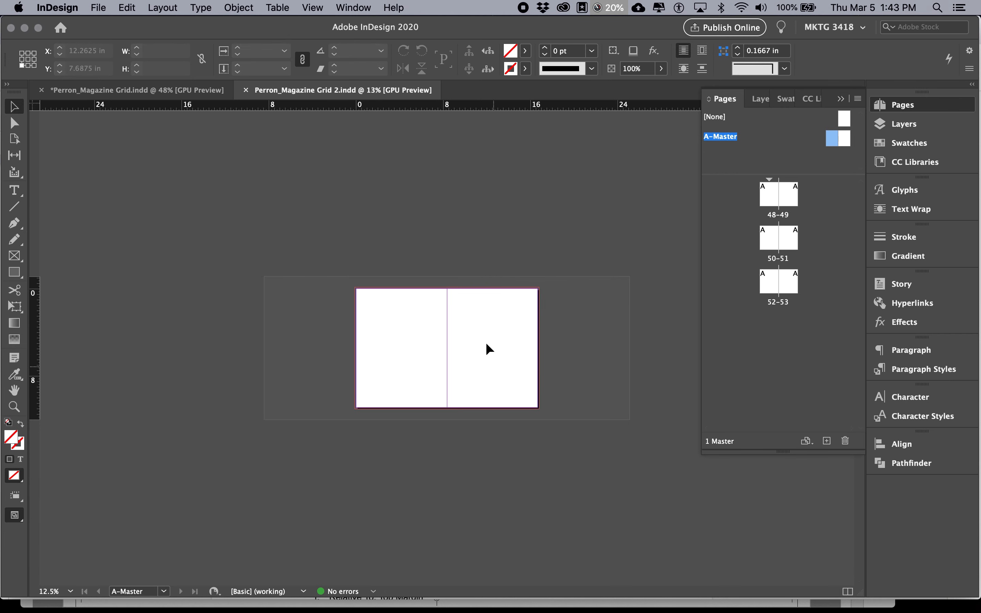
pyautogui.doubleClick(793, 196)
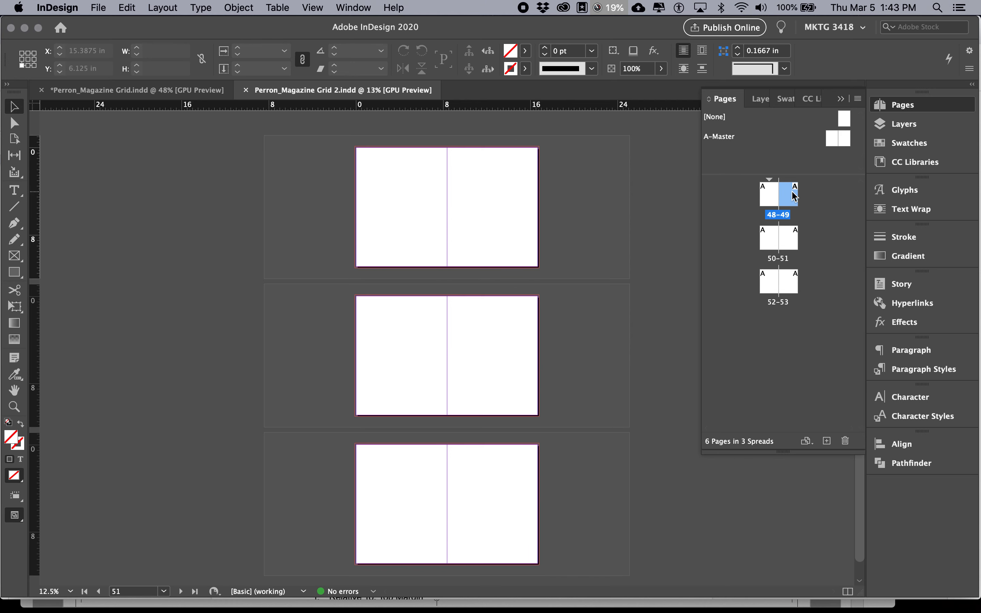
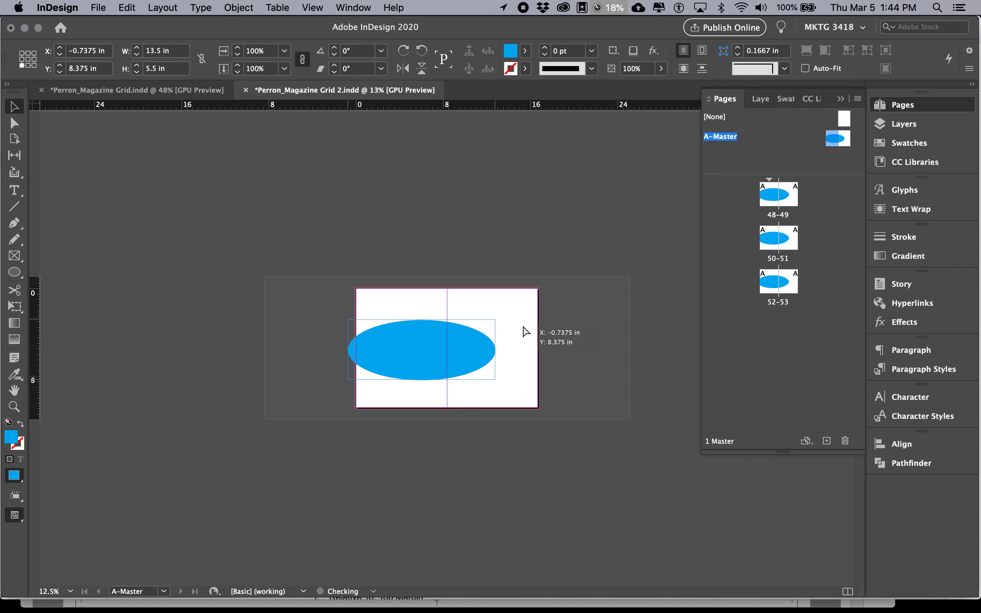
# Fill the ellipse on A-Master with the red C=15 M=100 Y=100 K=0 swatch and check it on pages 50-51.
pyautogui.click(922, 146)
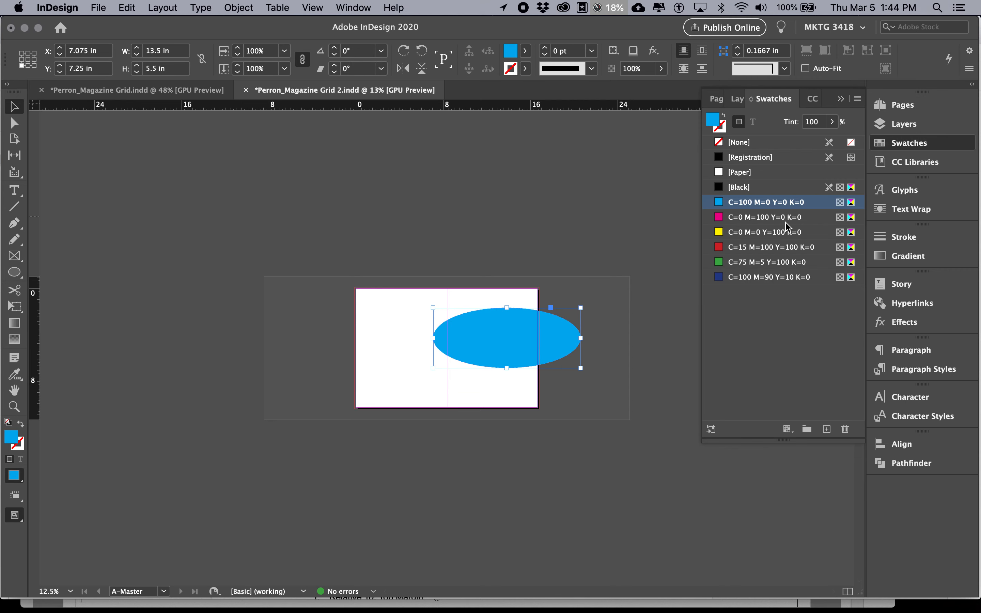
pyautogui.click(746, 247)
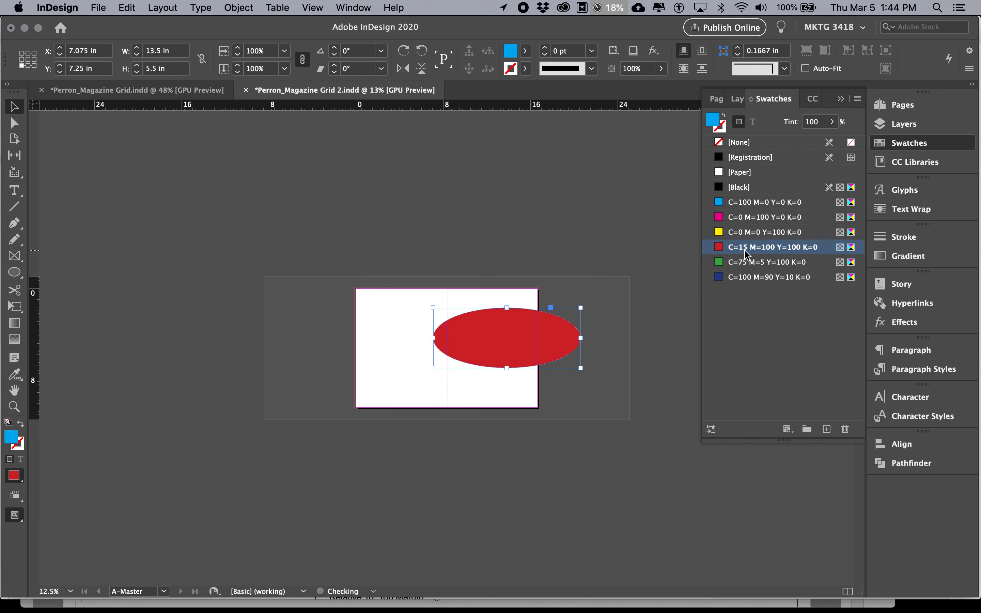
pyautogui.click(904, 107)
pyautogui.doubleClick(786, 239)
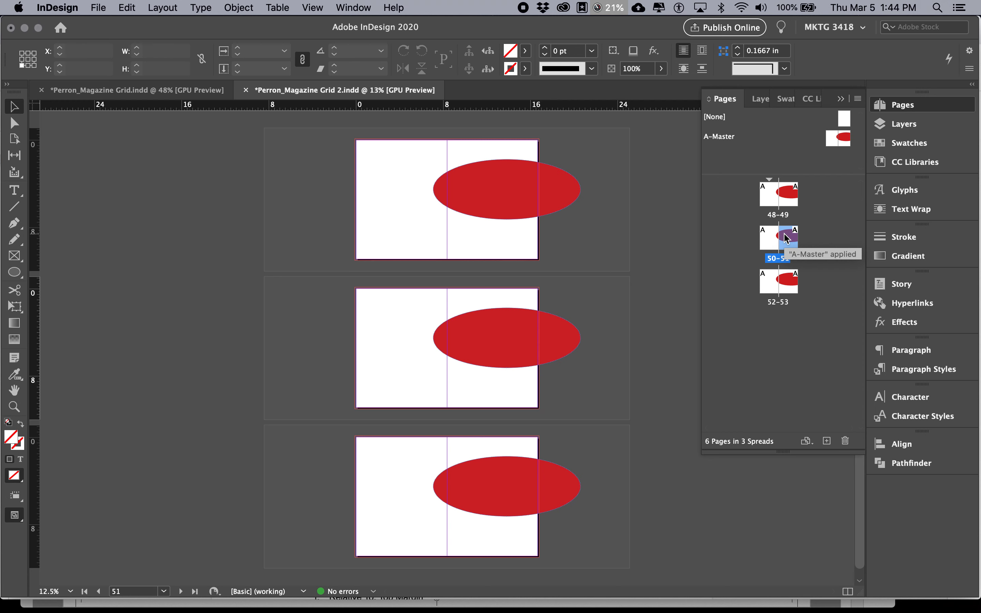
pyautogui.click(723, 139)
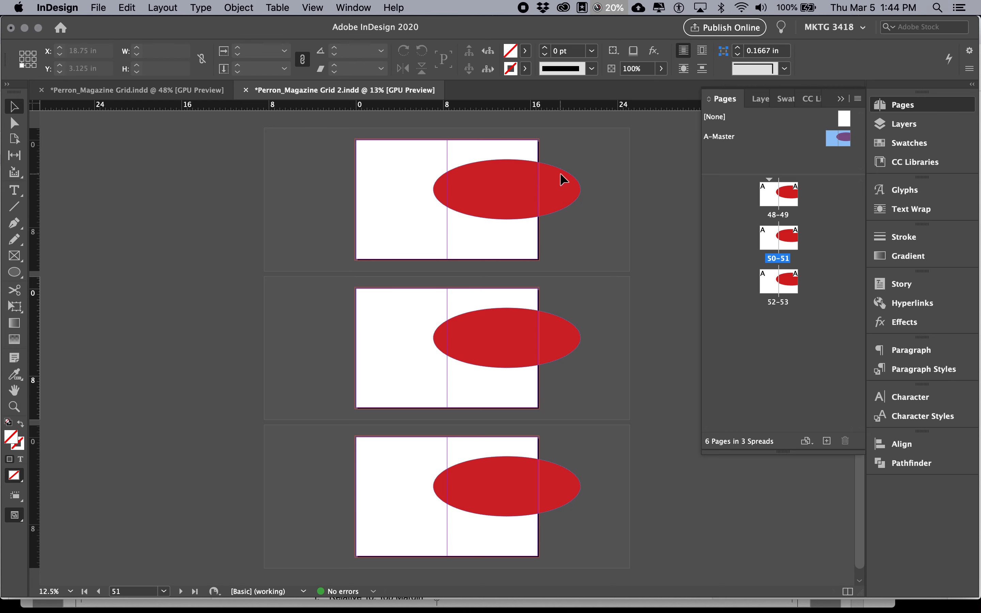
pyautogui.moveTo(842, 134); pyautogui.dragTo(844, 143)
pyautogui.click(797, 194)
pyautogui.click(769, 239)
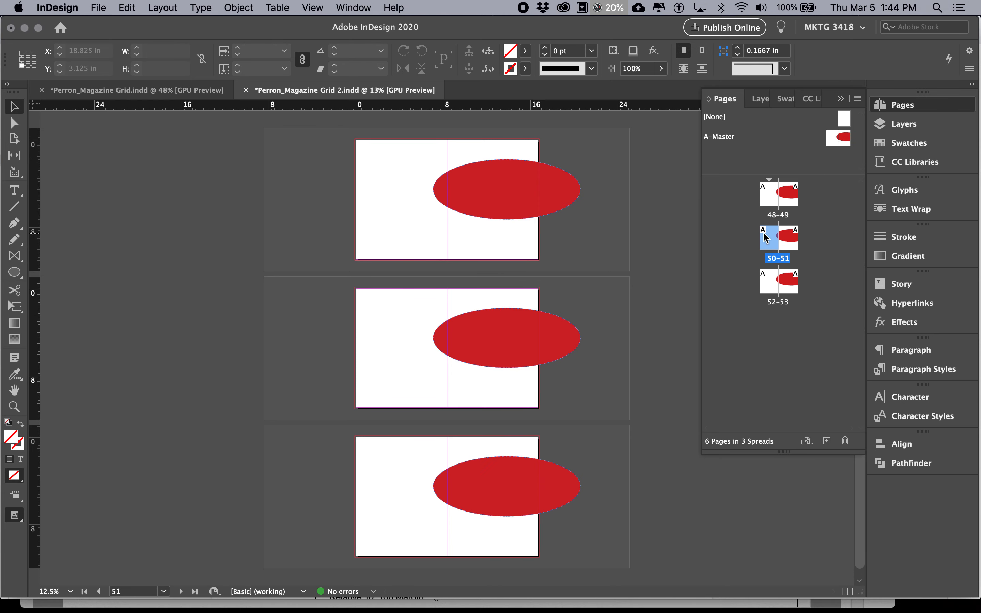
# Create a two-page B-Master based on [None] and add a spread using it after pages 52-53.
pyautogui.click(858, 100)
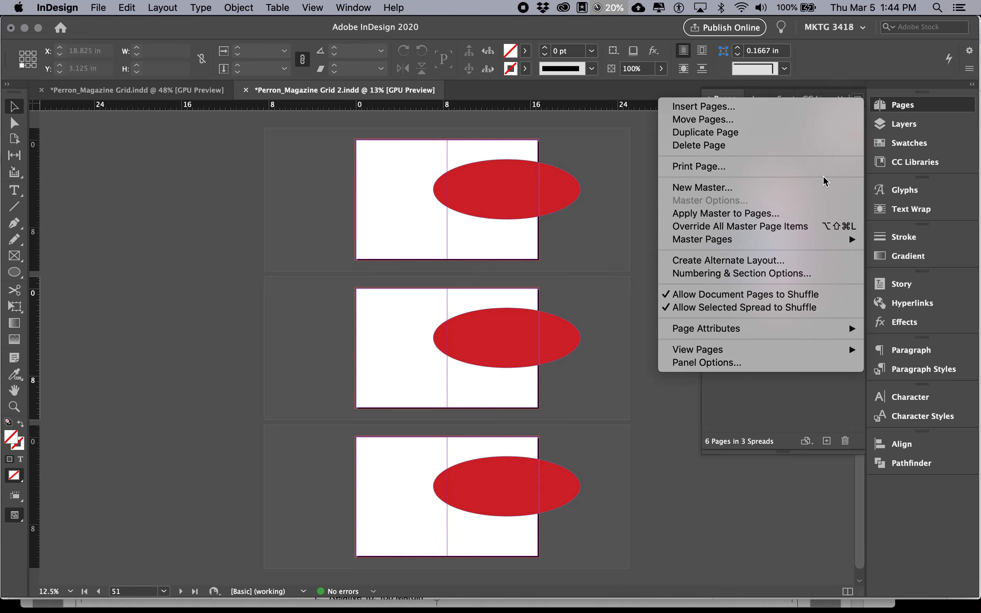
pyautogui.click(820, 188)
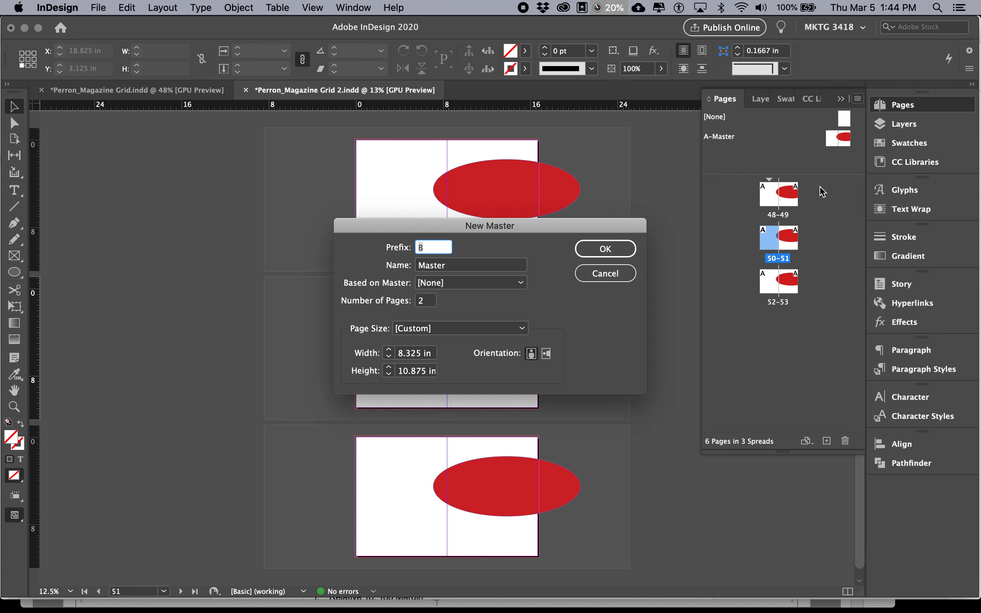
pyautogui.click(604, 258)
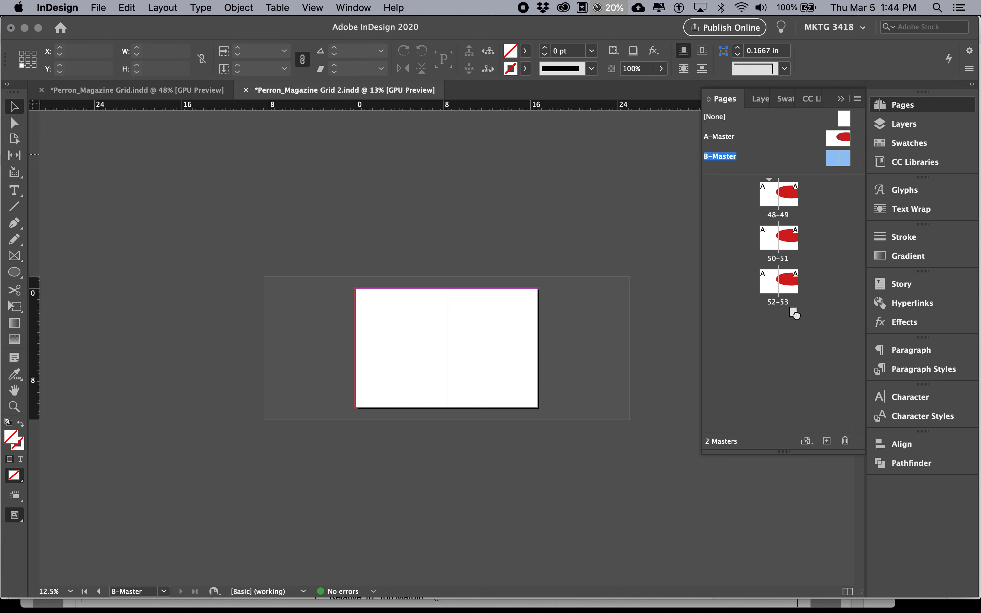
pyautogui.moveTo(795, 314); pyautogui.dragTo(793, 315)
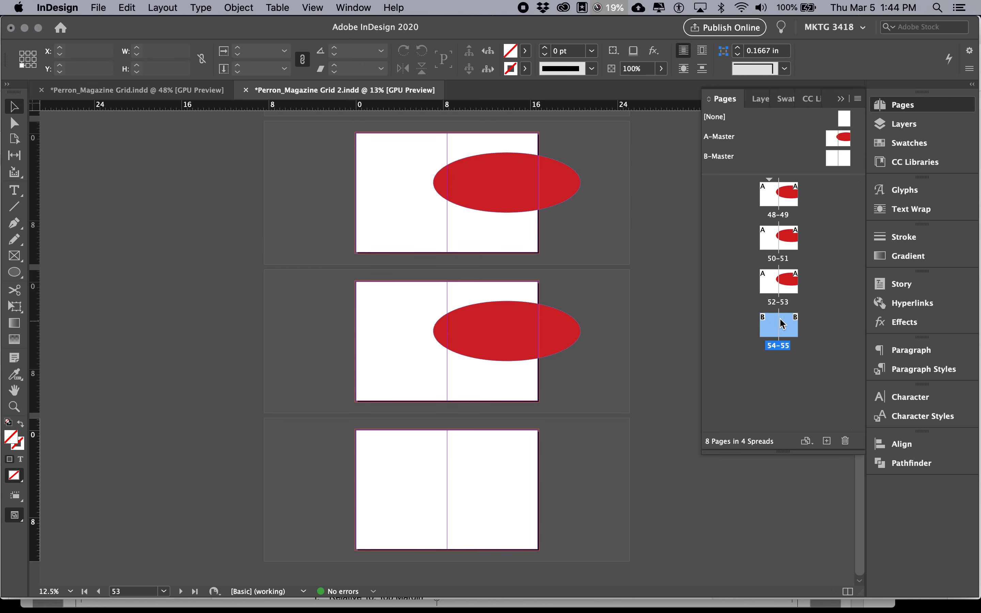
# View B-Master, return to A-Master and move its red ellipse to about the horizontal centre of the spread.
pyautogui.doubleClick(829, 164)
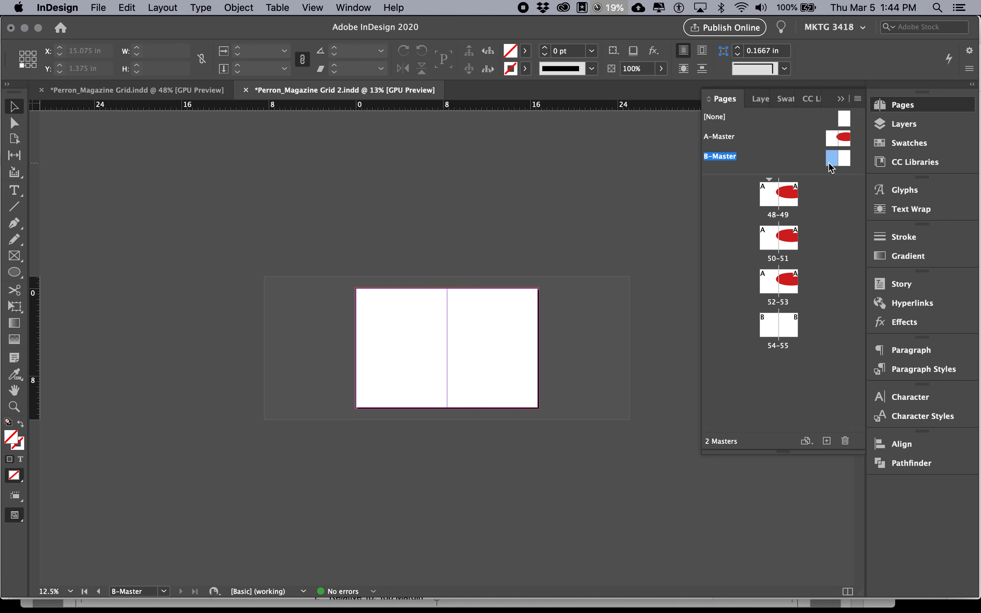
pyautogui.doubleClick(835, 142)
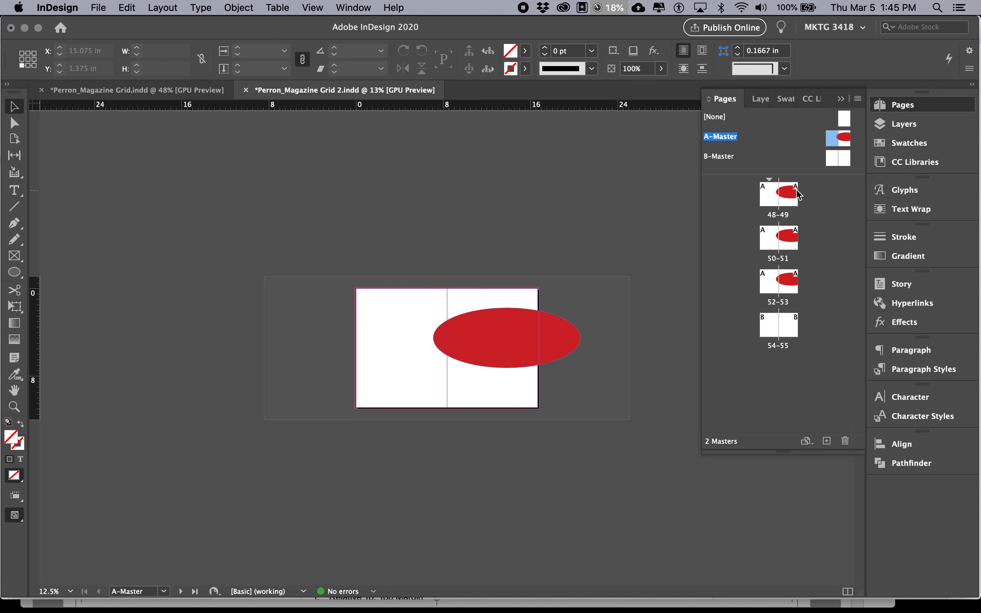
pyautogui.moveTo(524, 351); pyautogui.dragTo(460, 348)
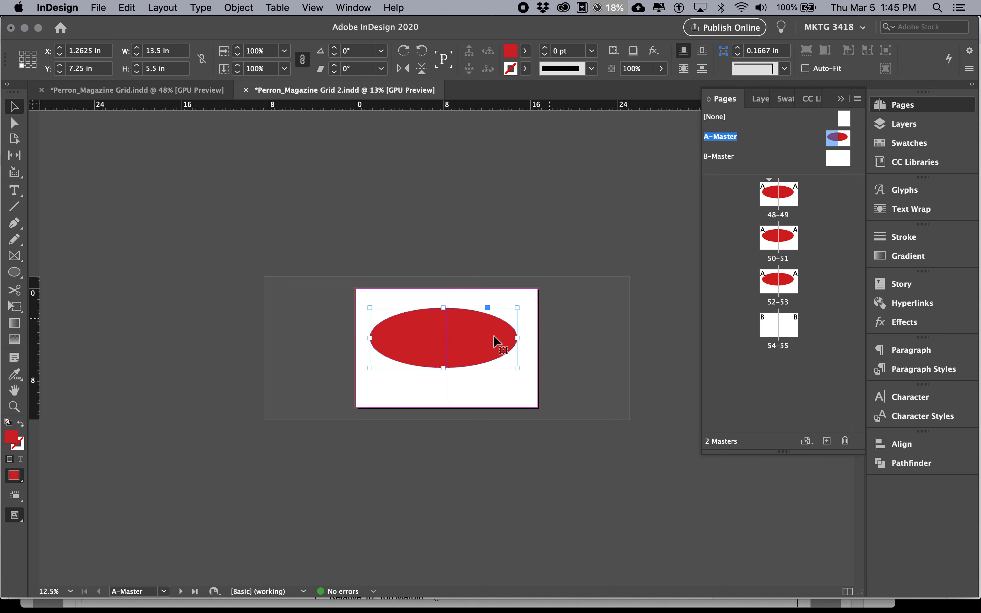
# Paste the ellipse onto B-Master, fill it with C=100 M=90 Y=10 K=0 and compare the document spreads using each master.
pyautogui.doubleClick(833, 167)
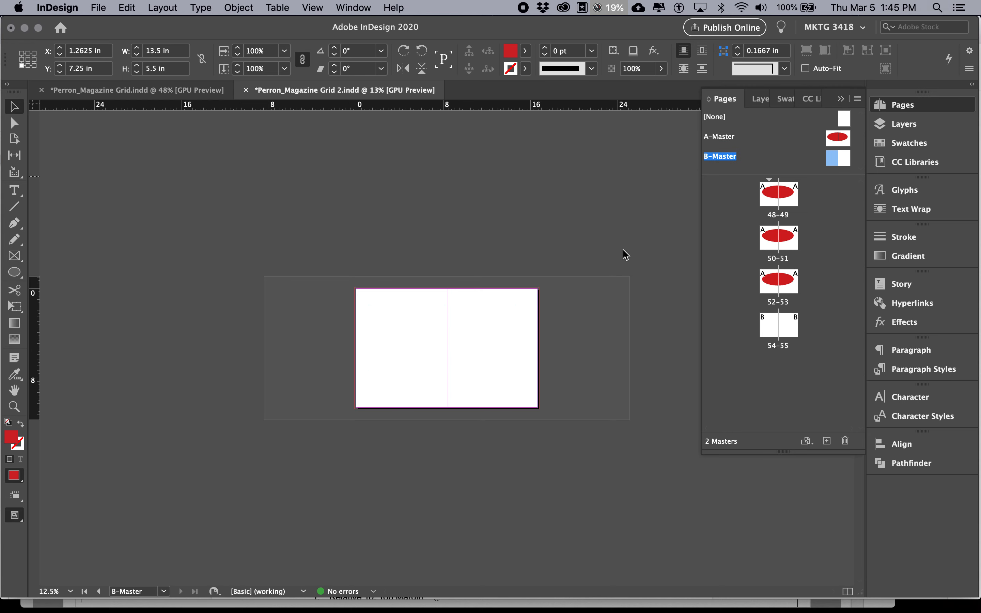
pyautogui.press('super+v')
pyautogui.click(878, 143)
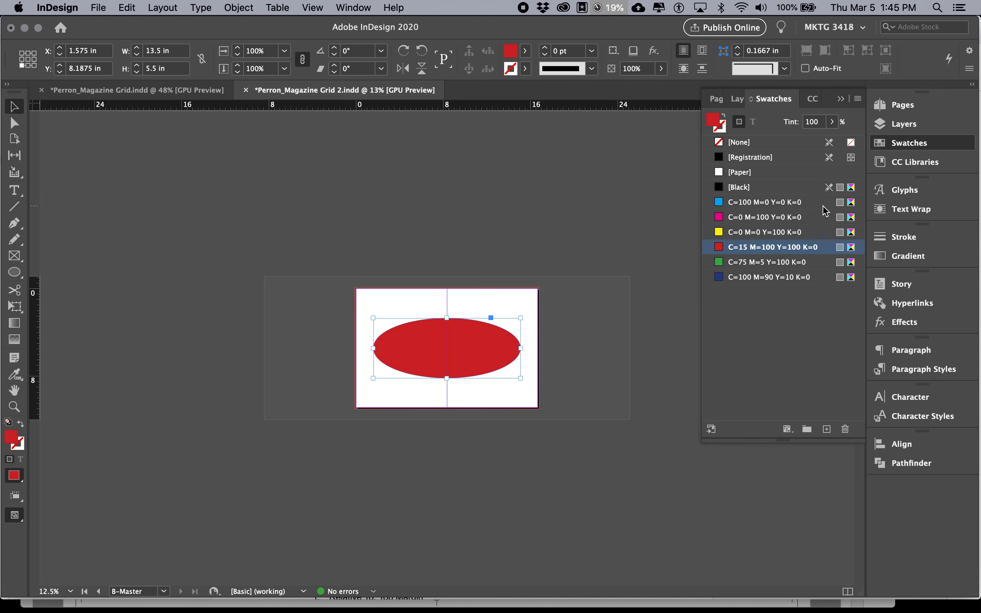
pyautogui.click(769, 279)
pyautogui.click(903, 104)
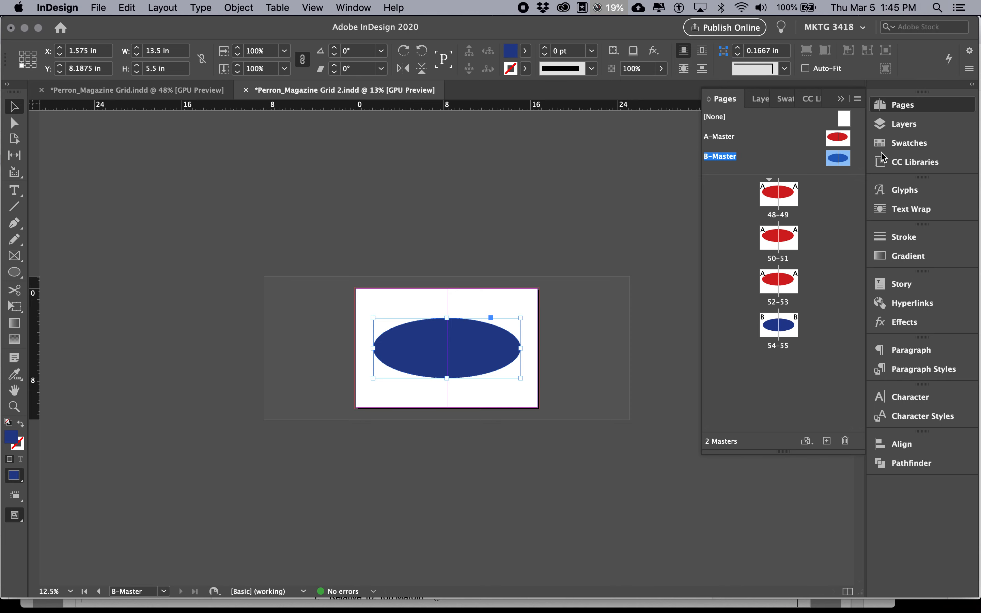
pyautogui.doubleClick(789, 193)
pyautogui.doubleClick(781, 318)
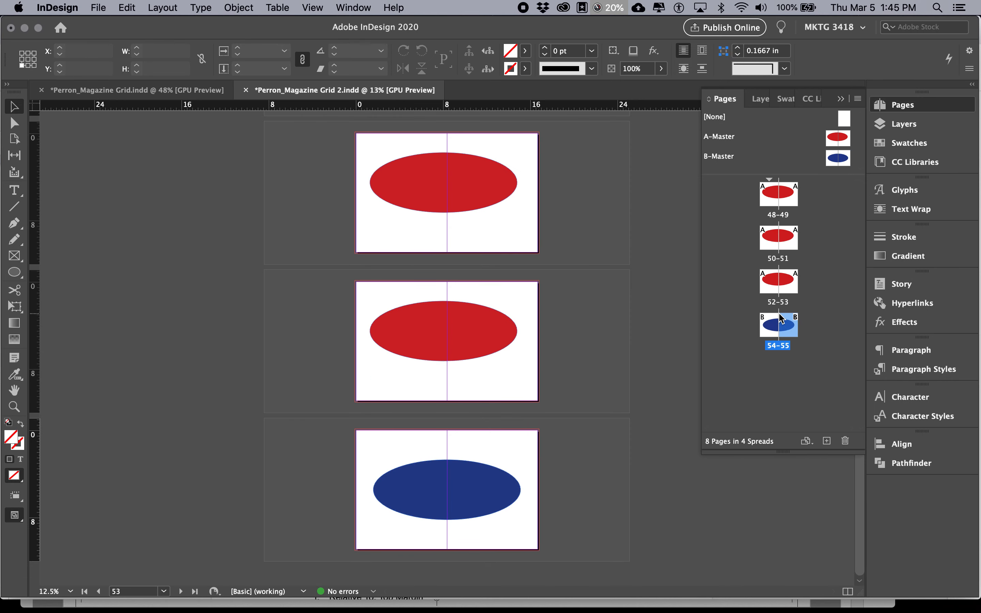
# Delete B-Master from the document even though it is applied to pages 54-55.
pyautogui.click(725, 160)
pyautogui.doubleClick(725, 162)
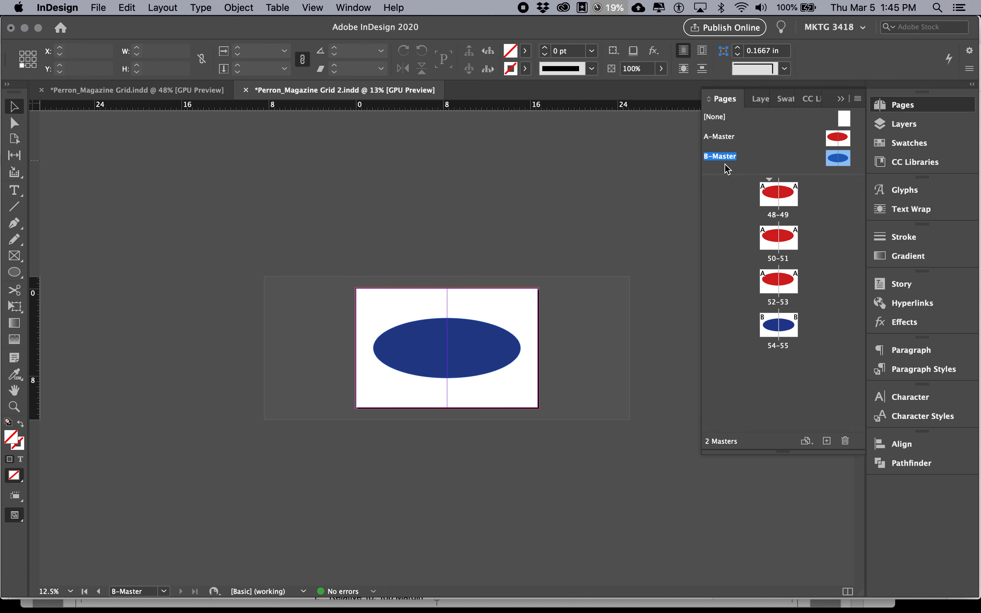
pyautogui.click(845, 441)
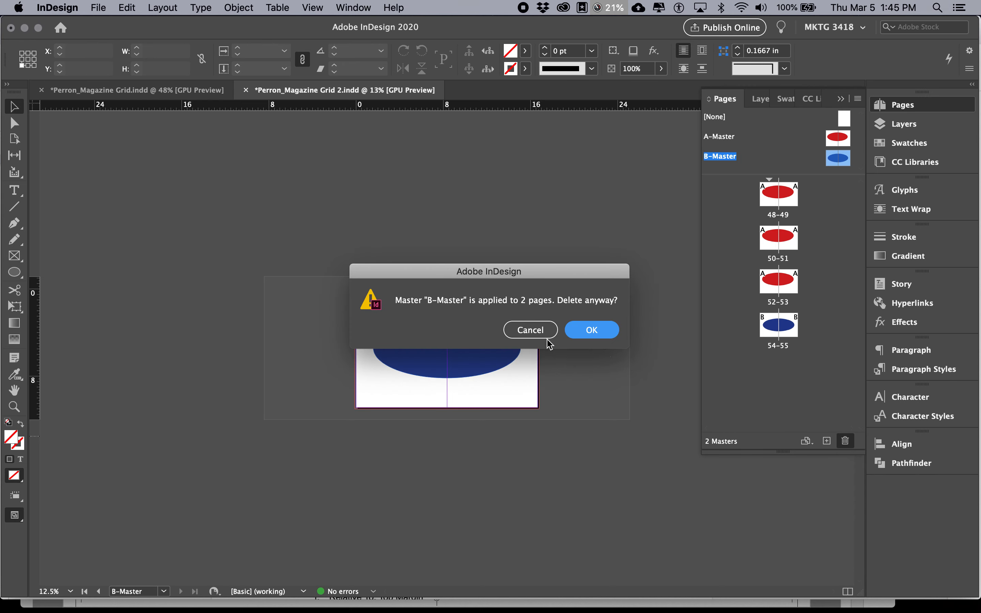
pyautogui.click(592, 330)
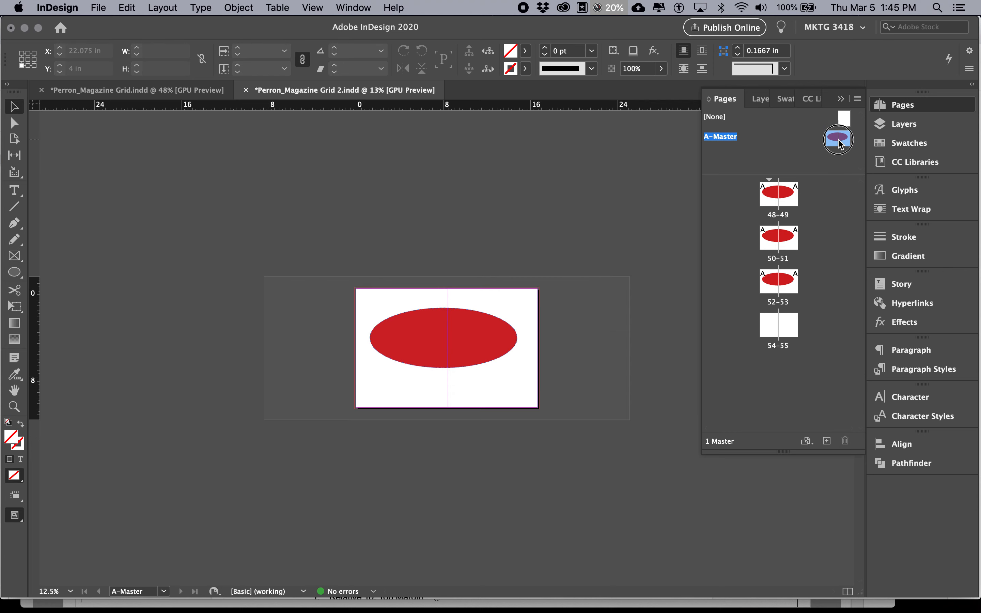
# Delete the red ellipse from the A-Master spread.
pyautogui.scroll(4, 541, 292)
pyautogui.click(531, 300)
pyautogui.press('Delete')
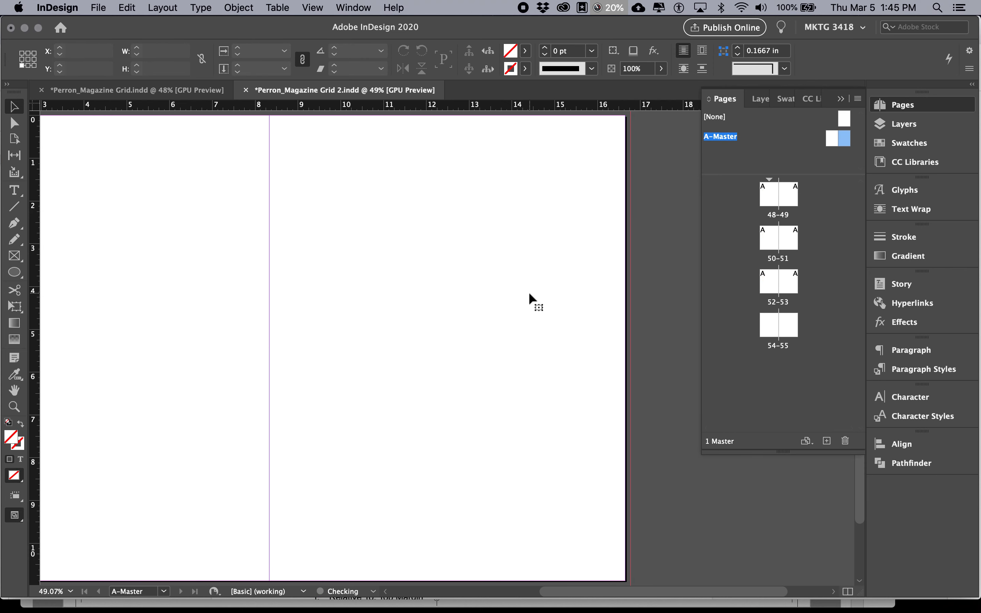
pyautogui.scroll(-1, 531, 298)
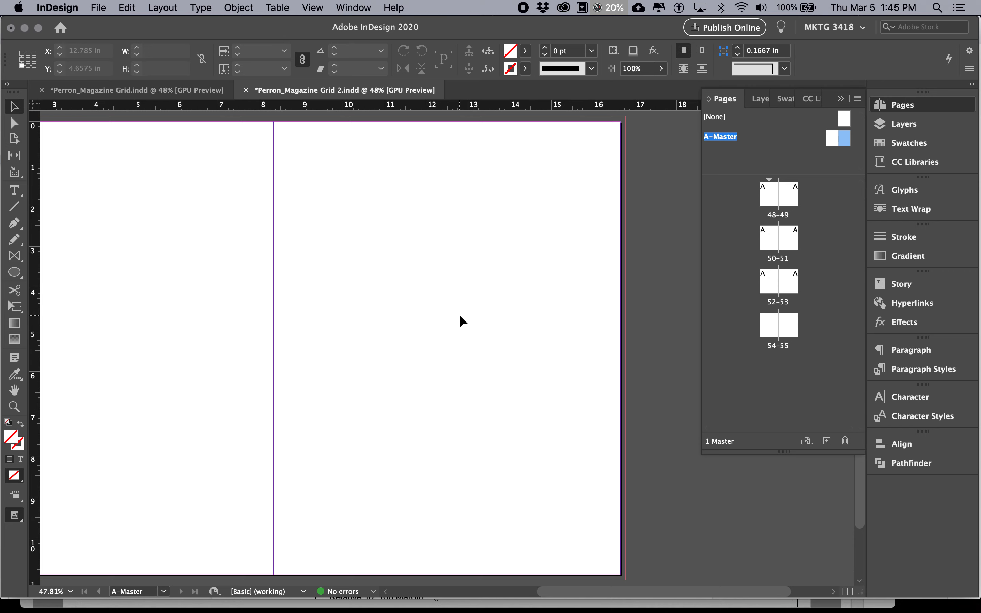
# Switch to the Google Docs instructions, read the margin, guide and baseline grid settings, and return to InDesign.
pyautogui.hscroll(-2, 458, 315)
pyautogui.hscroll(-2, 462, 321)
pyautogui.scroll(1, 462, 320)
pyautogui.press('super+Tab')
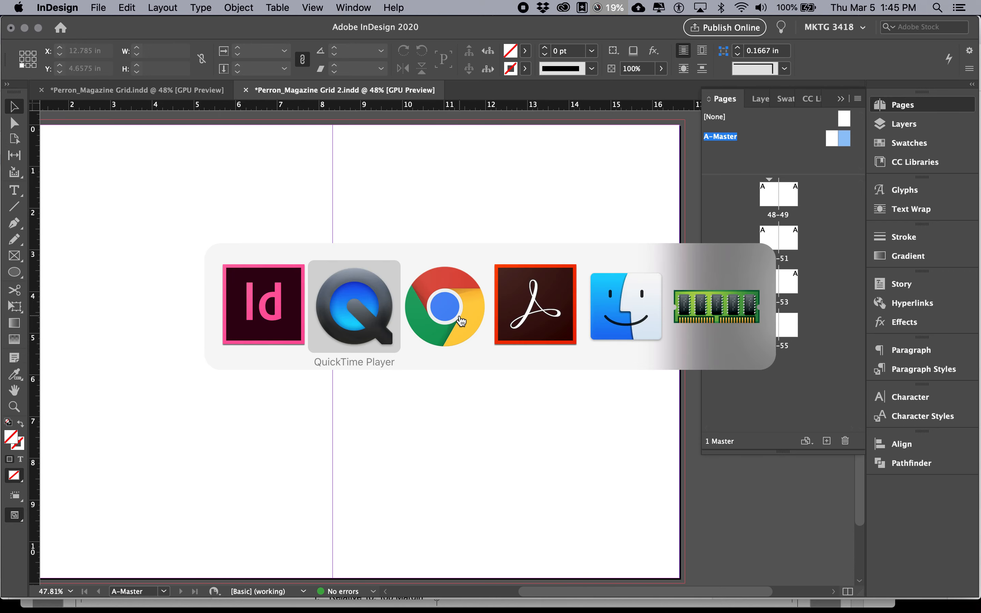
pyautogui.click(461, 321)
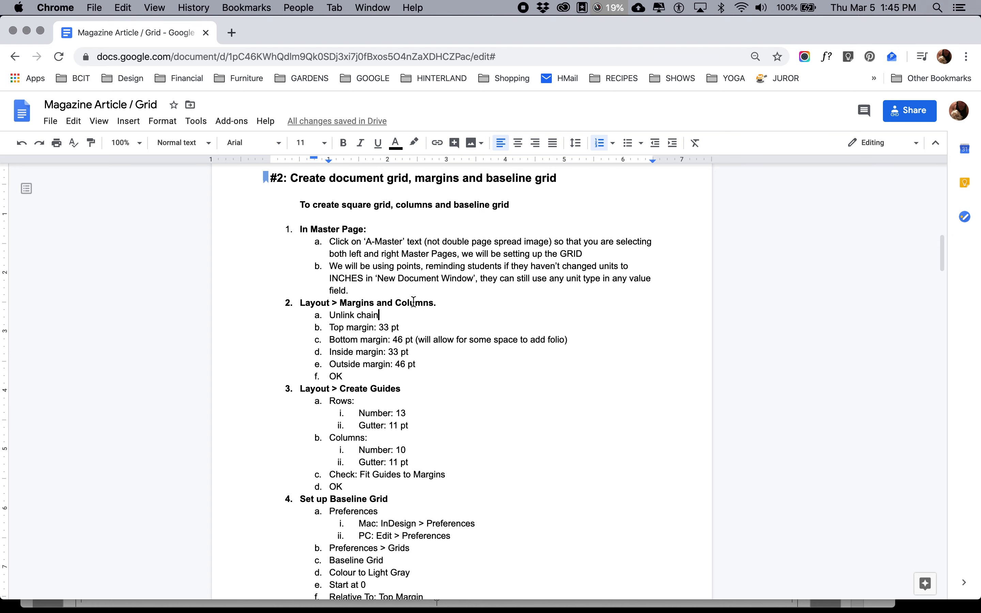
pyautogui.press('super+Tab')
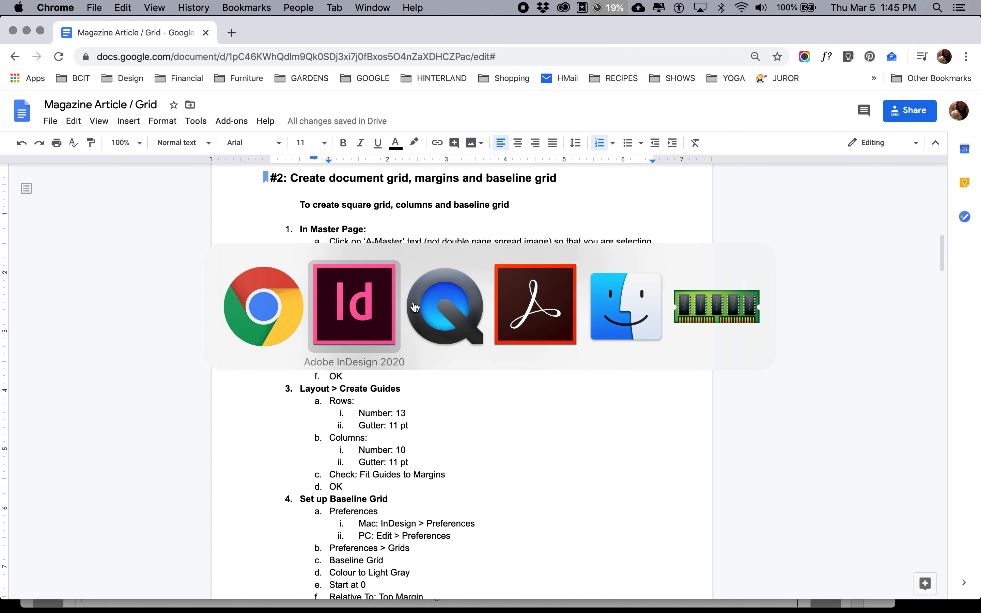
pyautogui.click(396, 268)
# Examine the margins and guides on spread 50-51 of the finished Perron_Magazine Grid document.
pyautogui.click(202, 94)
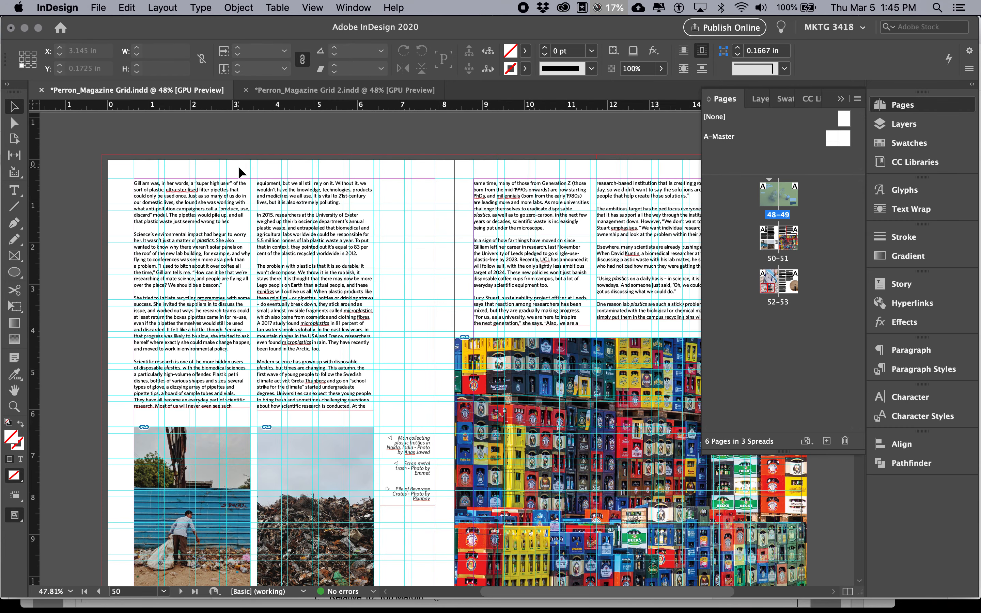
pyautogui.scroll(5, 164, 163)
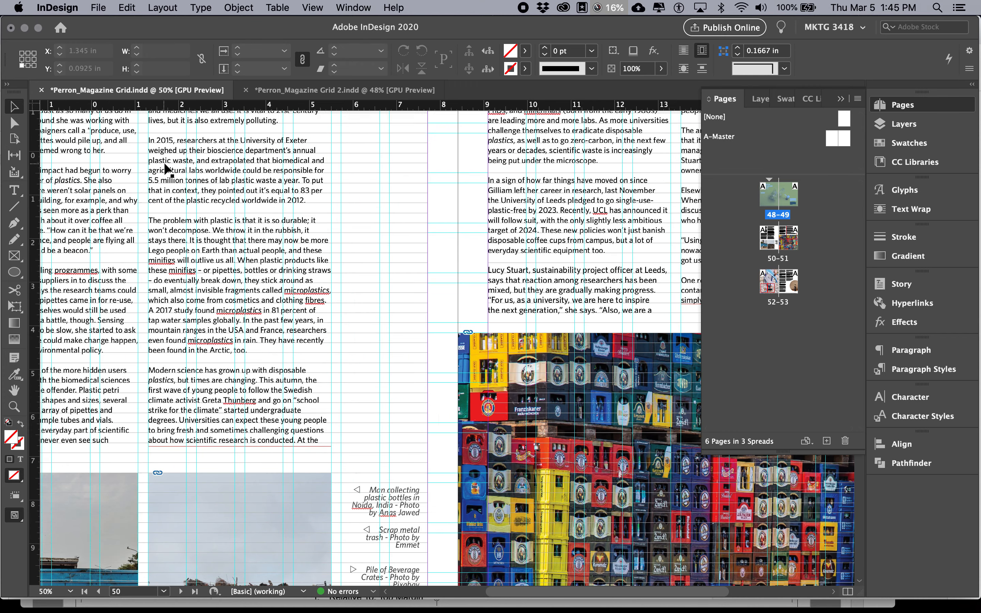
pyautogui.scroll(3, 239, 198)
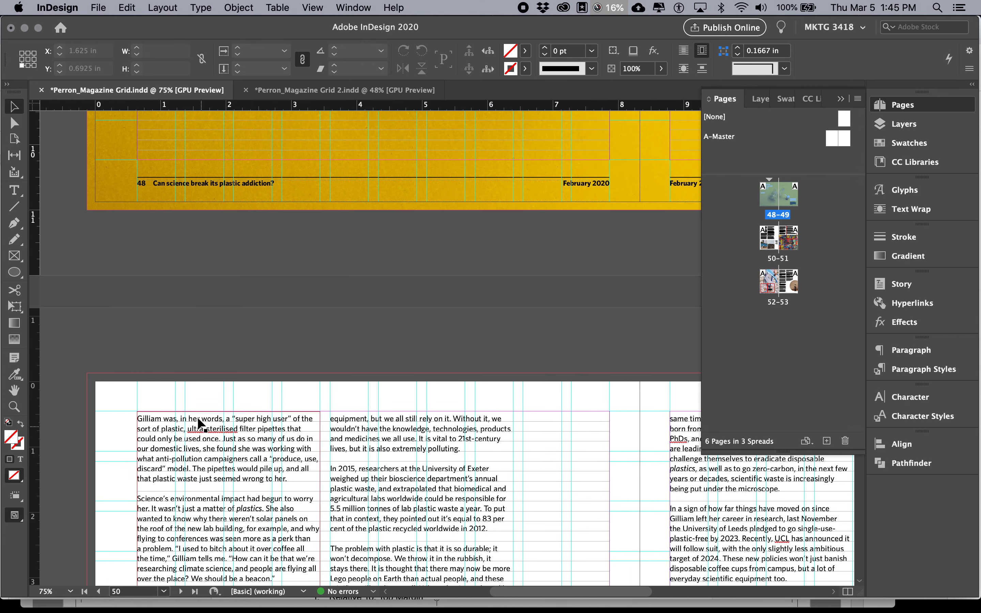
pyautogui.scroll(-3, 381, 447)
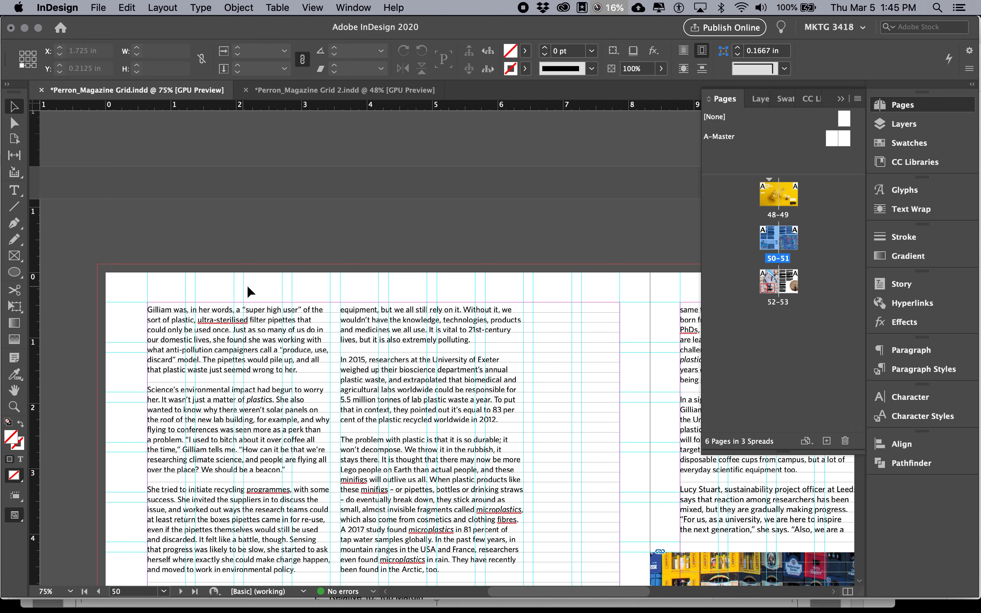
pyautogui.press('super+equal')
pyautogui.press('super+equal')
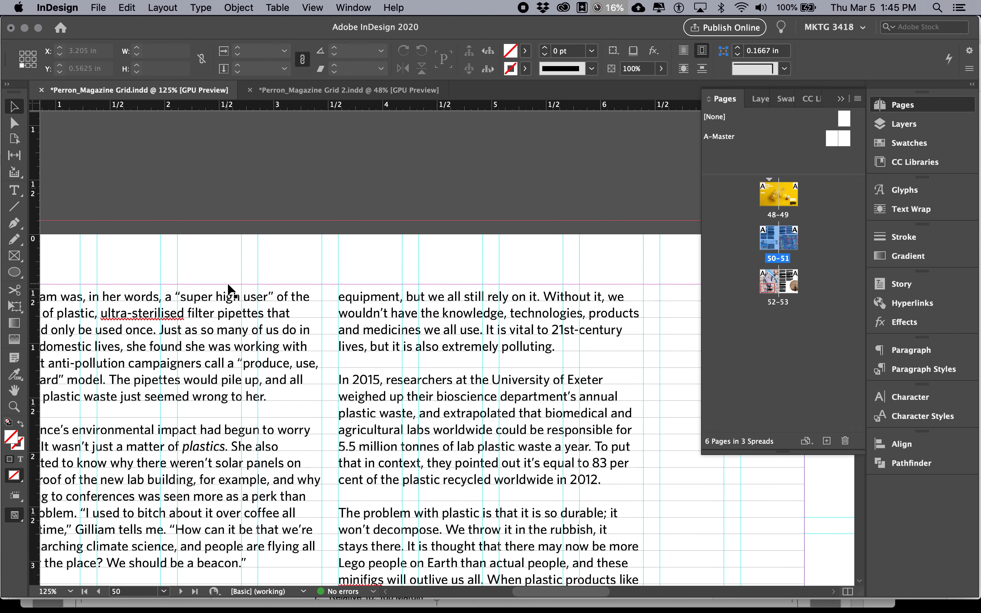
pyautogui.hscroll(-3, 228, 286)
pyautogui.scroll(2, 219, 302)
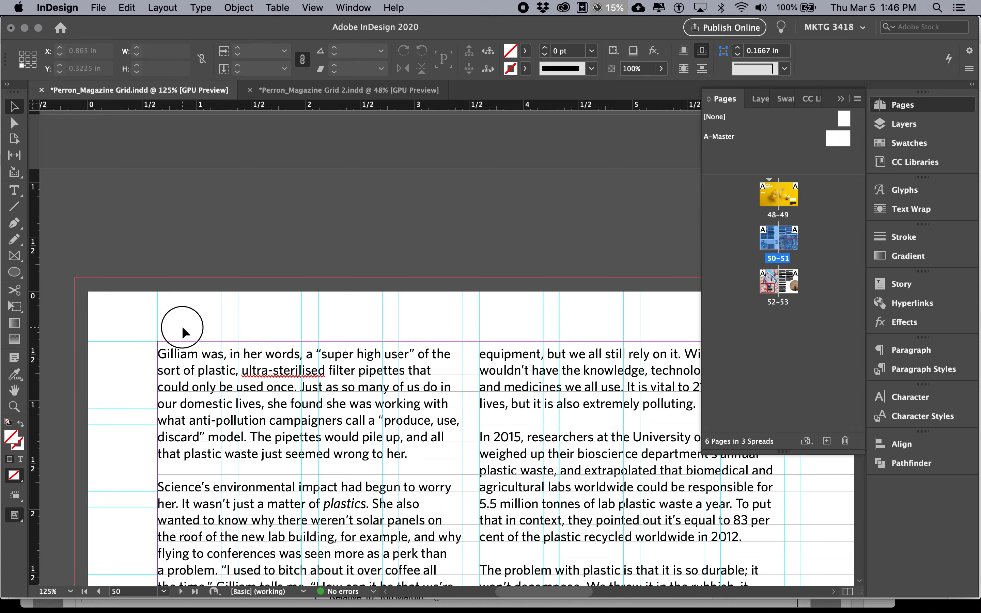
# Select the first text frame on page 50 and examine how the text columns align with the column guides and baseline grid.
pyautogui.click(197, 349)
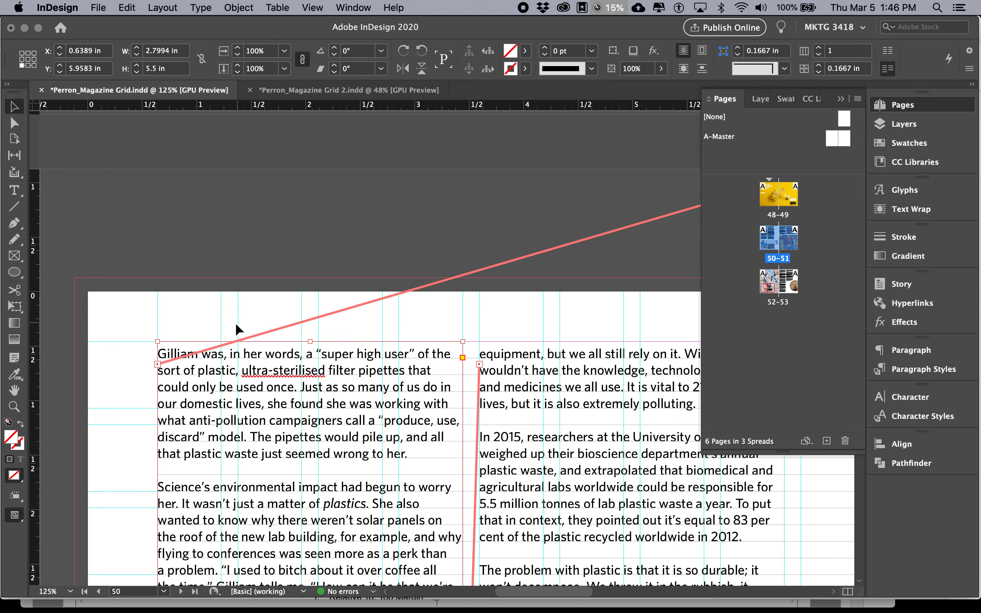
pyautogui.scroll(-10, 466, 372)
pyautogui.scroll(10, 457, 224)
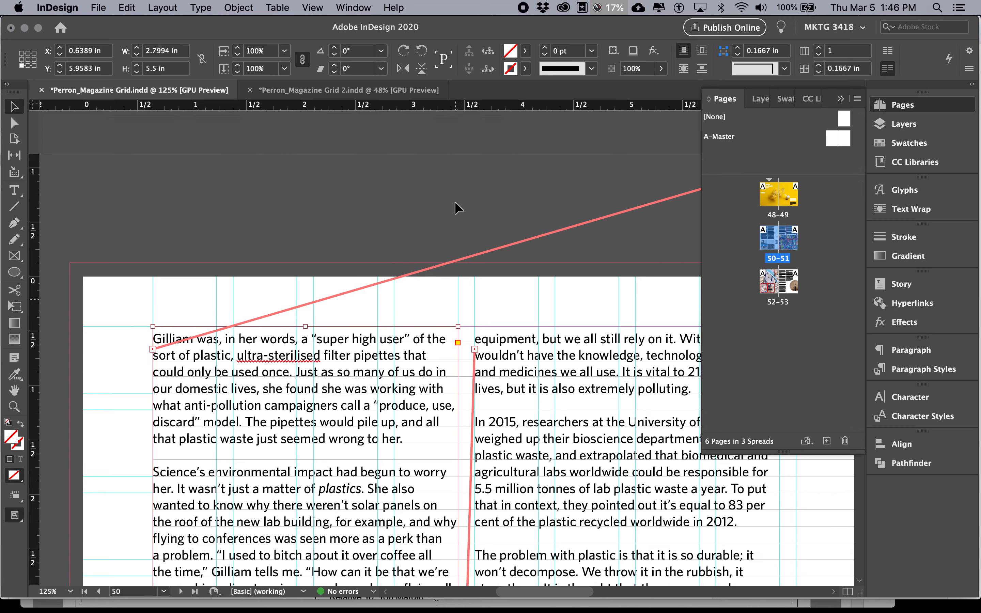
pyautogui.scroll(2, 458, 224)
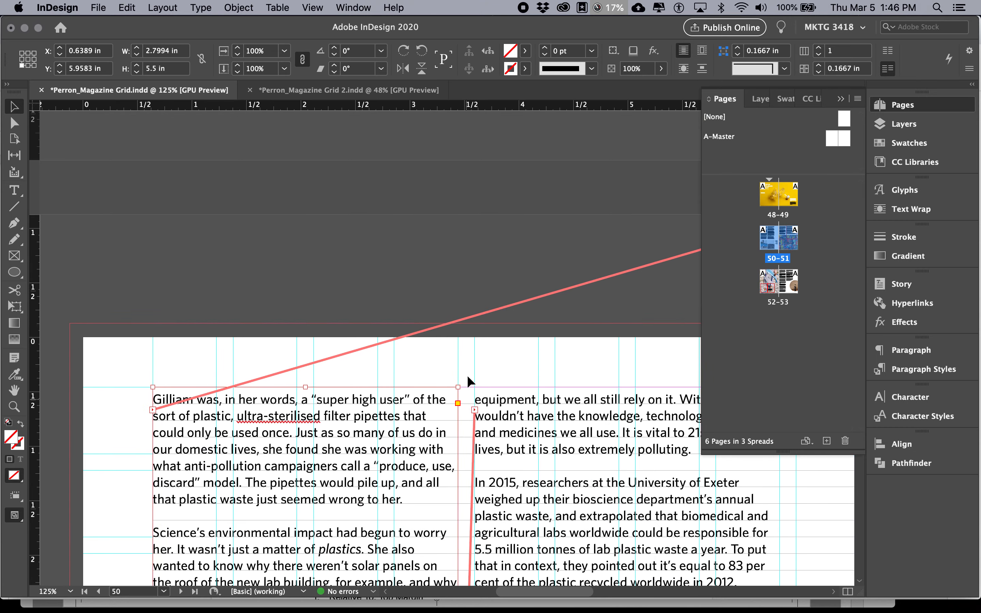
pyautogui.scroll(-10, 467, 405)
pyautogui.hscroll(15, 467, 415)
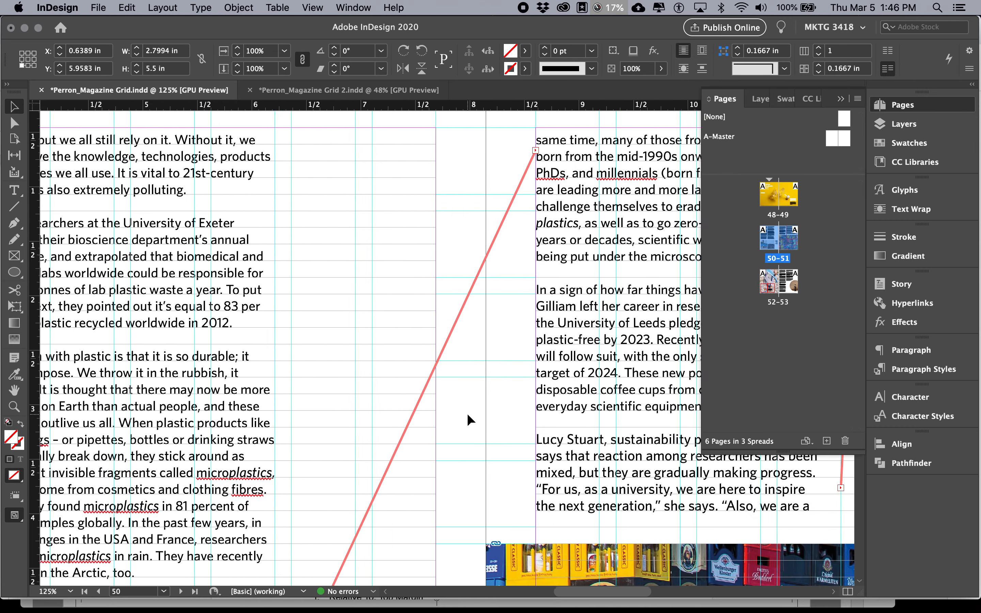
pyautogui.scroll(2, 521, 328)
pyautogui.hscroll(-3, 521, 328)
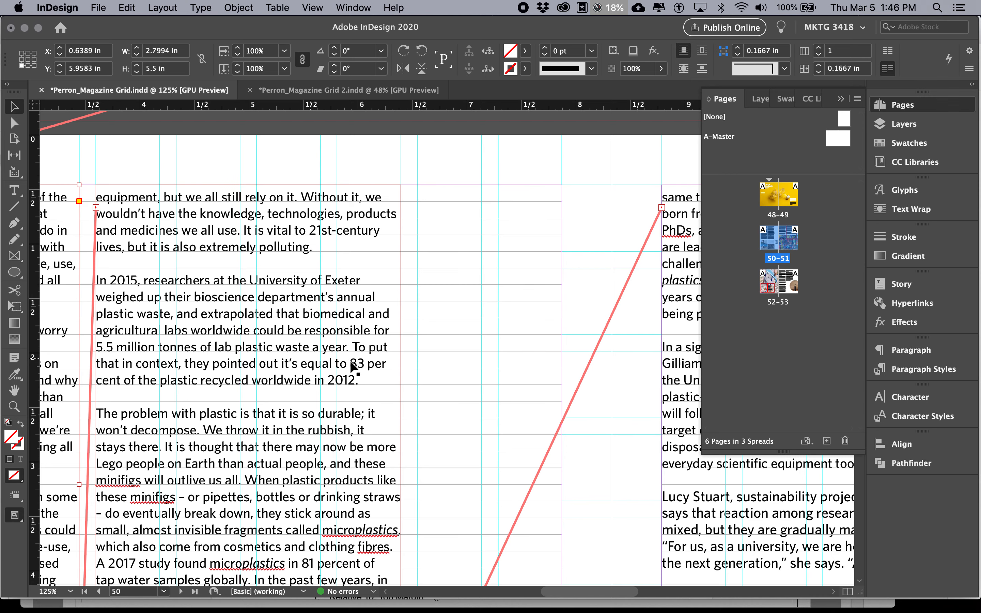
pyautogui.hscroll(-3, 352, 365)
pyautogui.scroll(-1, 351, 365)
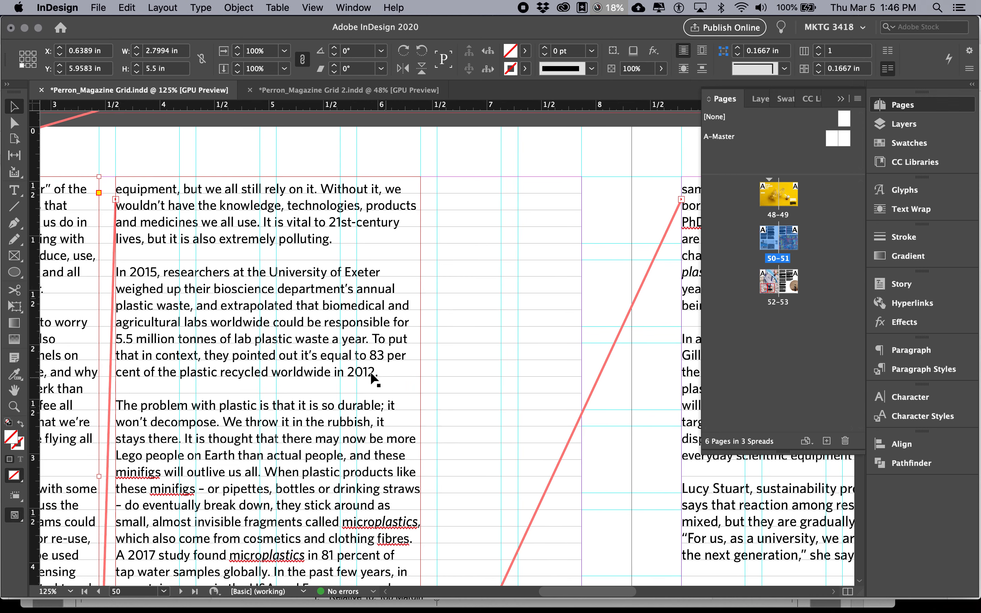
pyautogui.hscroll(-6, 375, 385)
pyautogui.scroll(-2, 375, 385)
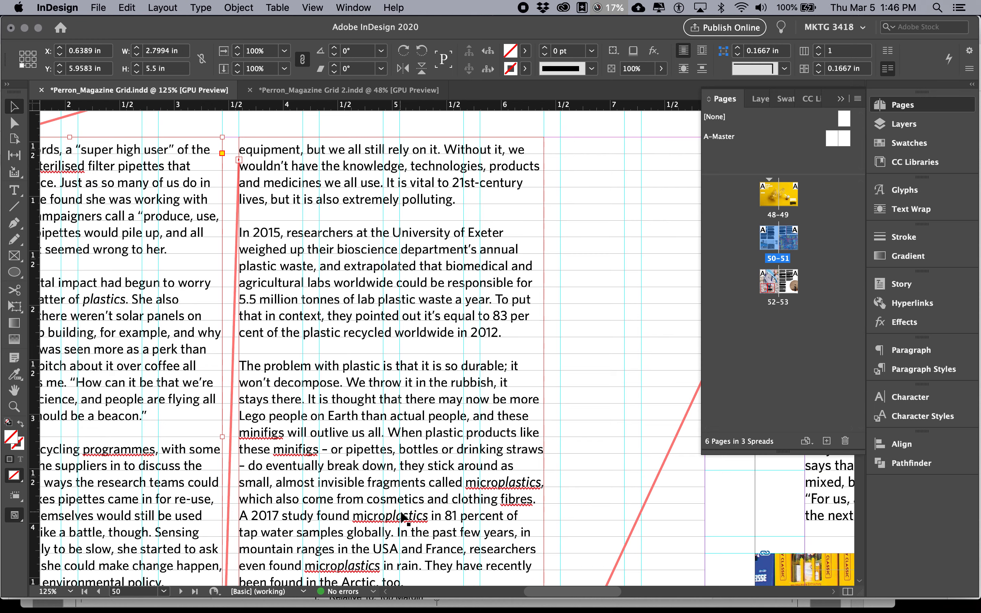
pyautogui.scroll(-1, 403, 518)
pyautogui.hscroll(1, 403, 518)
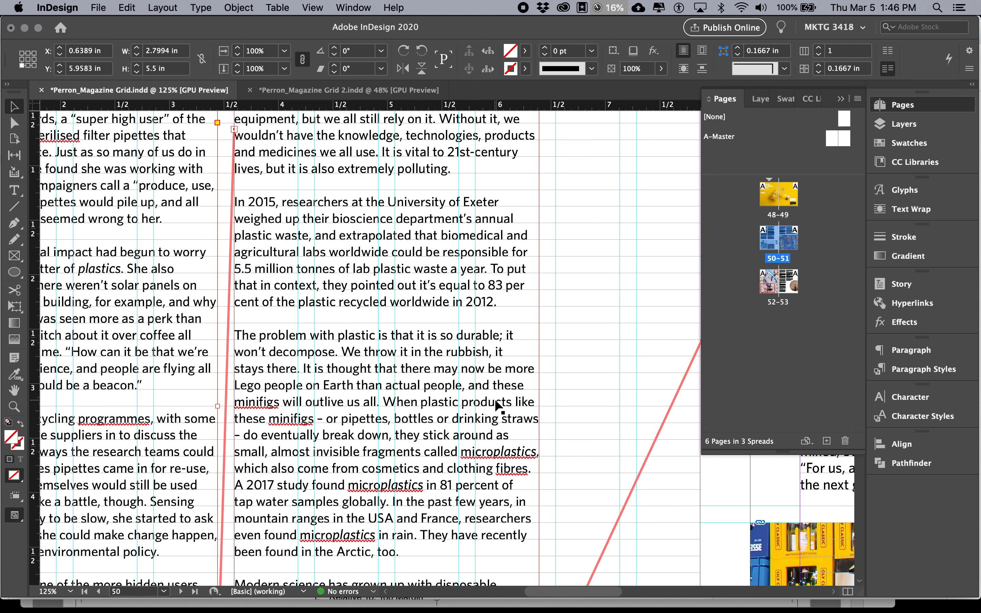
# Return to Perron_Magazine Grid 2, glance at the Google Docs instructions and delete pages 54-55 from the document.
pyautogui.click(373, 90)
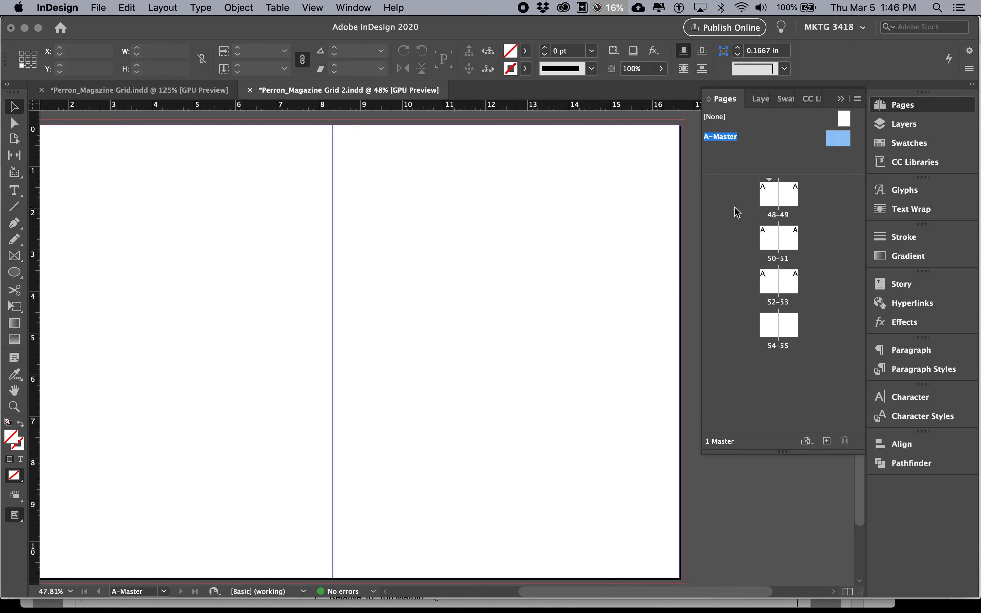
pyautogui.press('super+Tab')
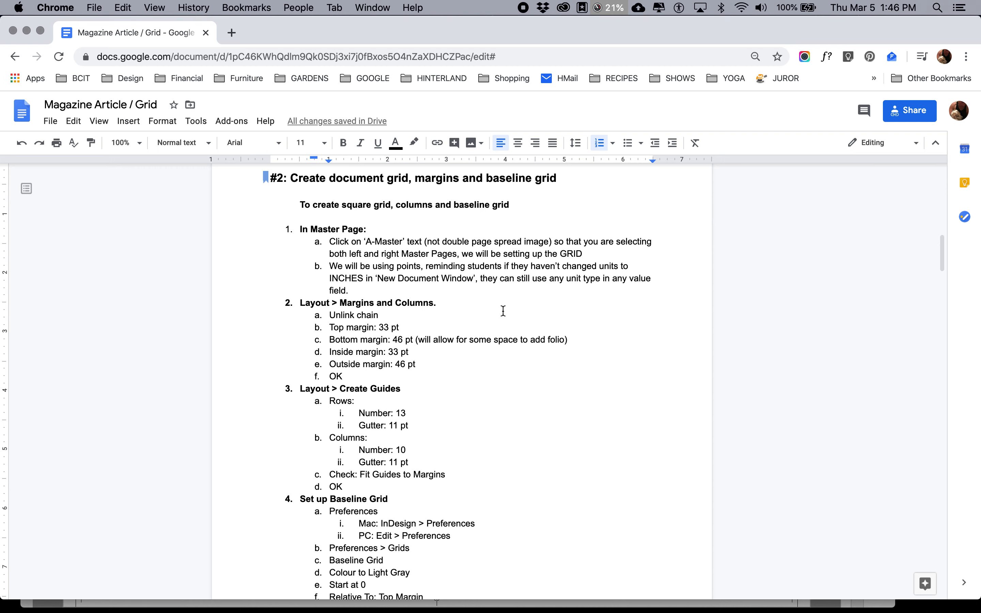
pyautogui.press('super+Tab')
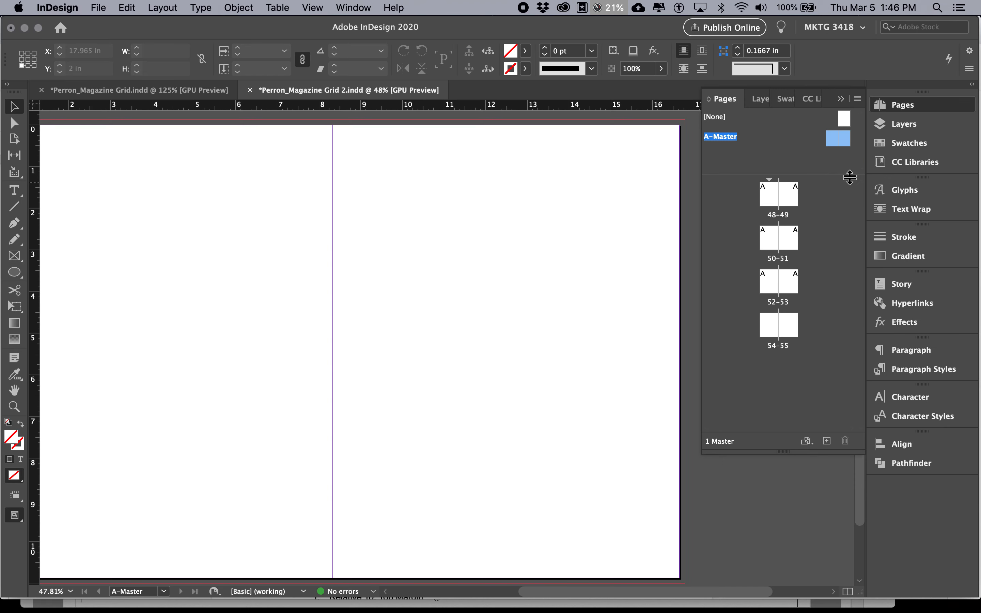
pyautogui.moveTo(792, 322); pyautogui.dragTo(846, 440)
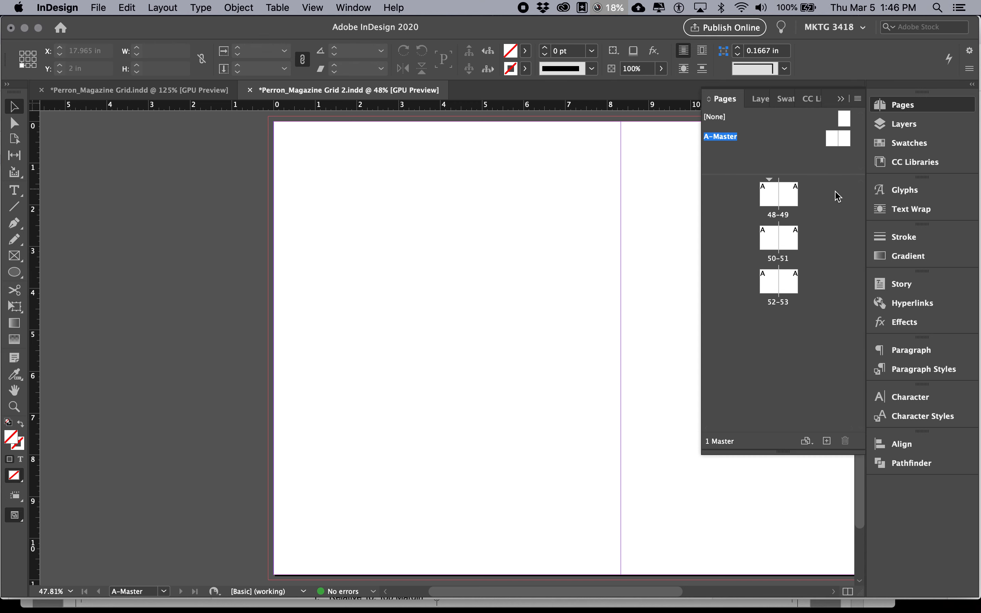
# Review the spreads 48-49, 50-51 and 52-53 together in the document window.
pyautogui.click(770, 196)
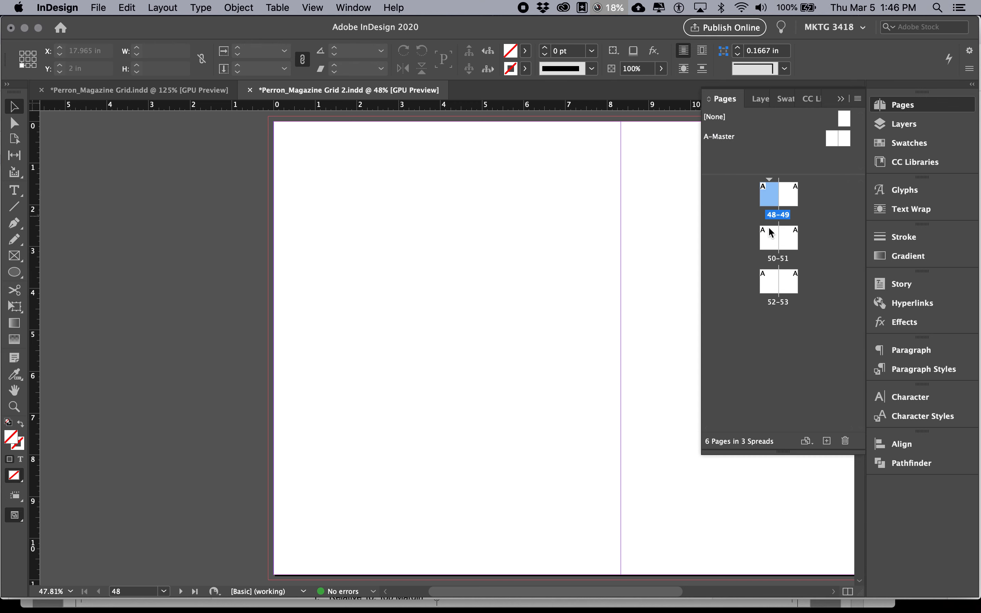
pyautogui.click(769, 238)
pyautogui.click(769, 282)
pyautogui.doubleClick(793, 284)
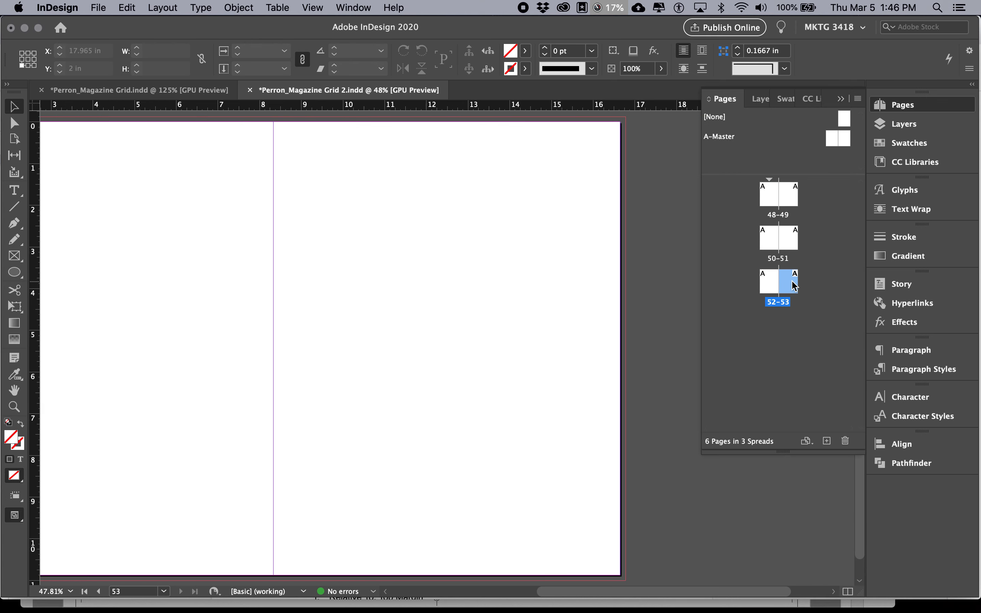
pyautogui.press('super+minus')
pyautogui.press('super+minus')
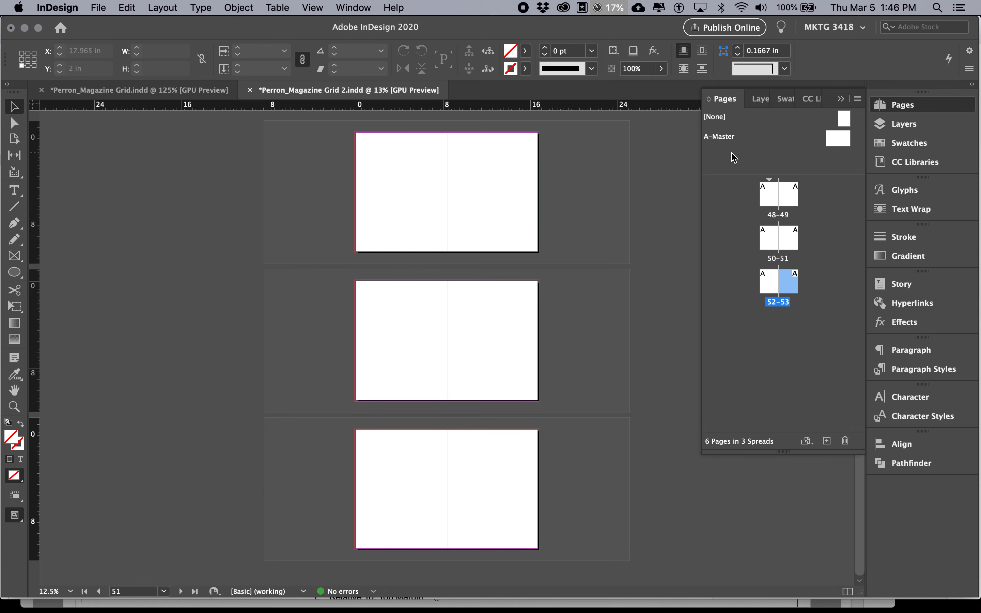
# Open A-Master and try selecting its left page, its right page and both pages together.
pyautogui.doubleClick(833, 142)
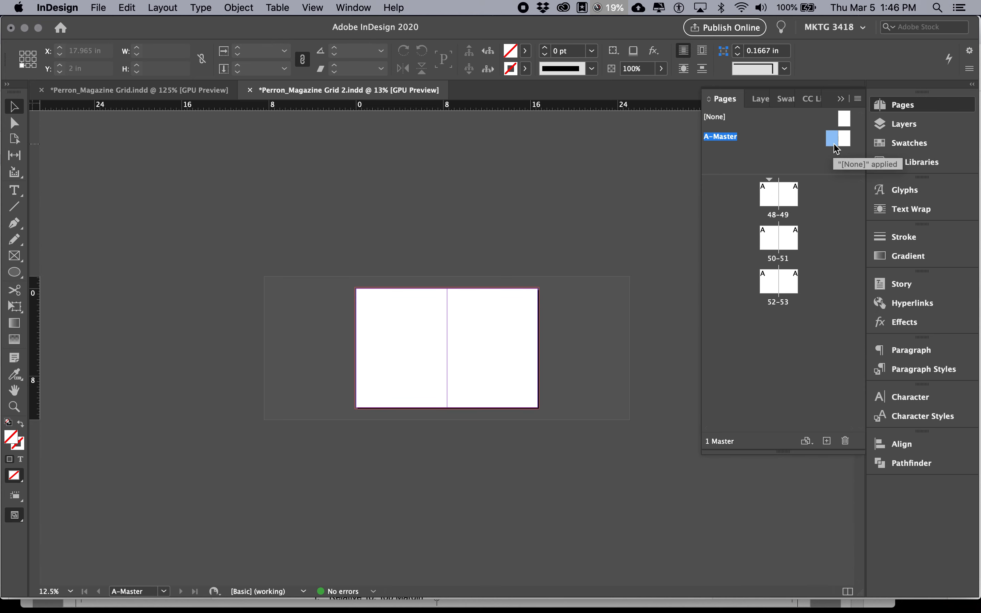
pyautogui.click(758, 162)
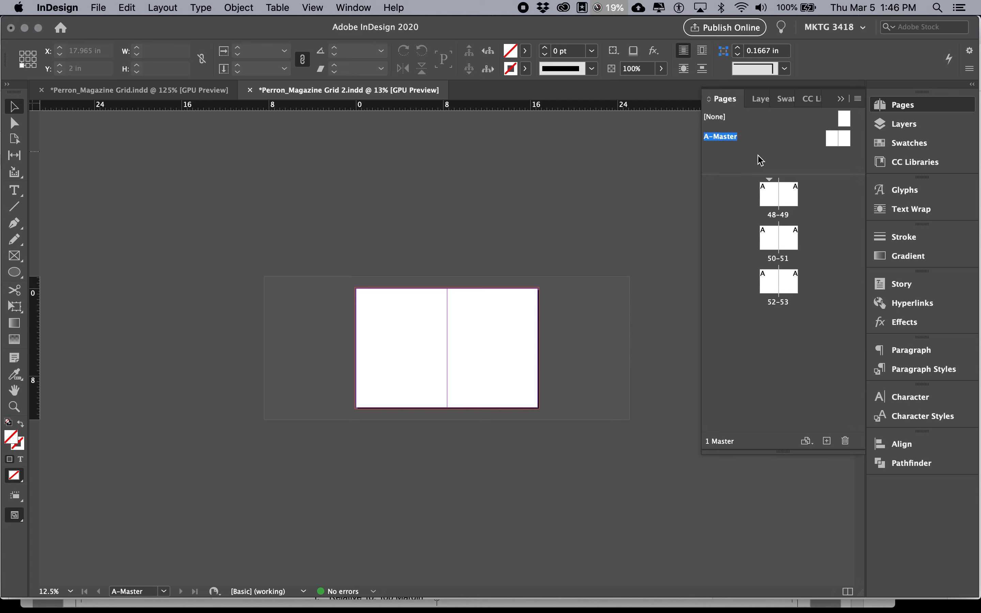
pyautogui.click(832, 140)
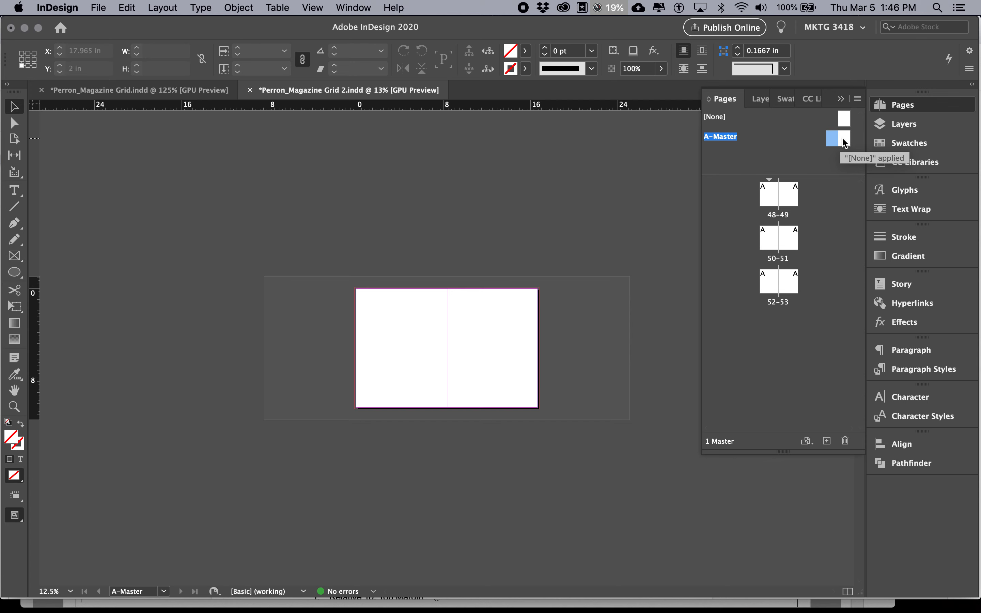
pyautogui.doubleClick(844, 140)
pyautogui.doubleClick(834, 140)
pyautogui.doubleClick(844, 140)
pyautogui.keyDown('shift'); pyautogui.click(830, 140); pyautogui.keyUp('shift')
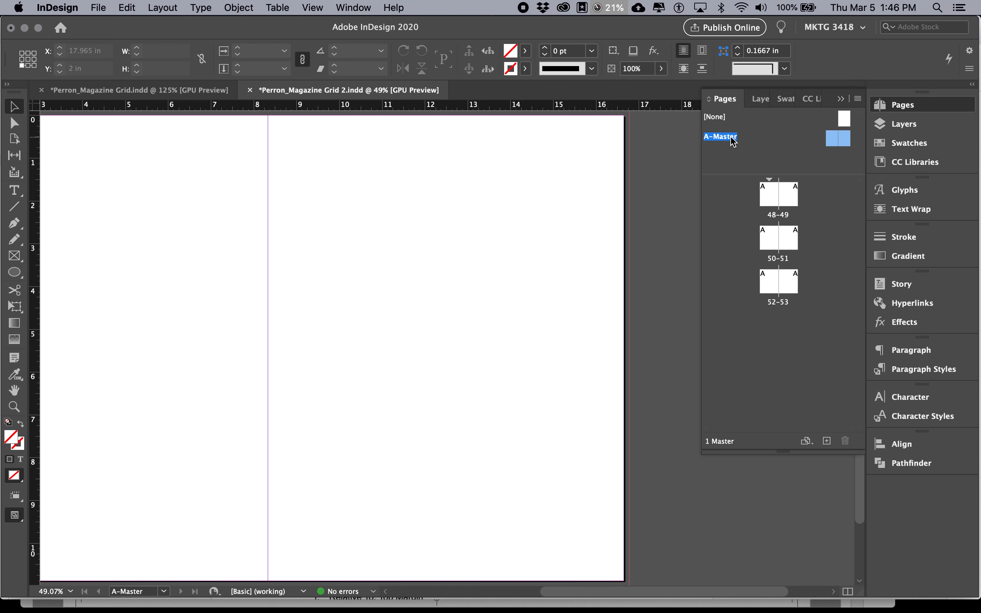
# Compare selecting single A-Master pages with selecting the whole master by name, leaving both its pages selected and fully in view.
pyautogui.doubleClick(731, 138)
pyautogui.click(831, 143)
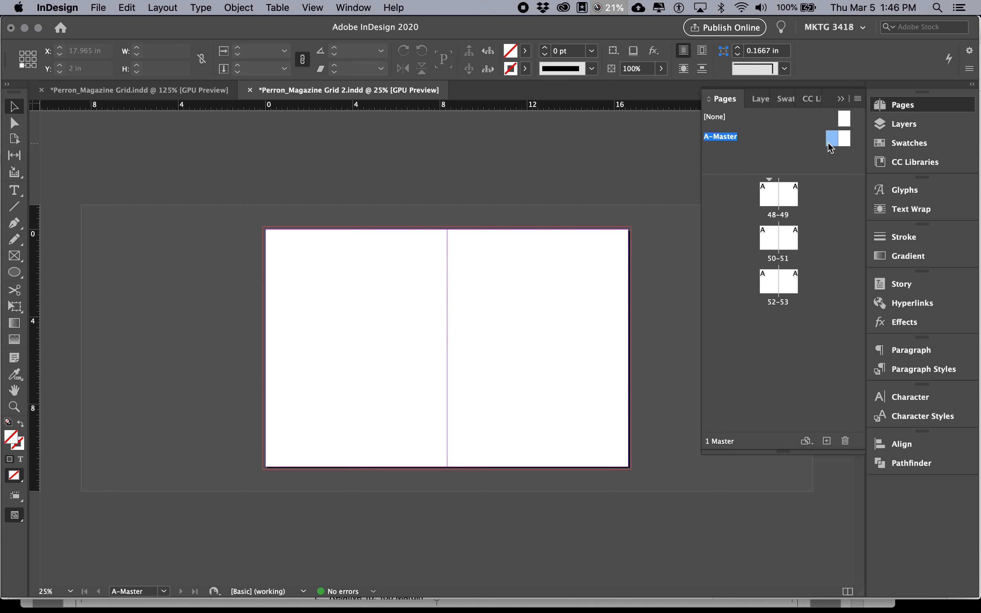
pyautogui.doubleClick(843, 142)
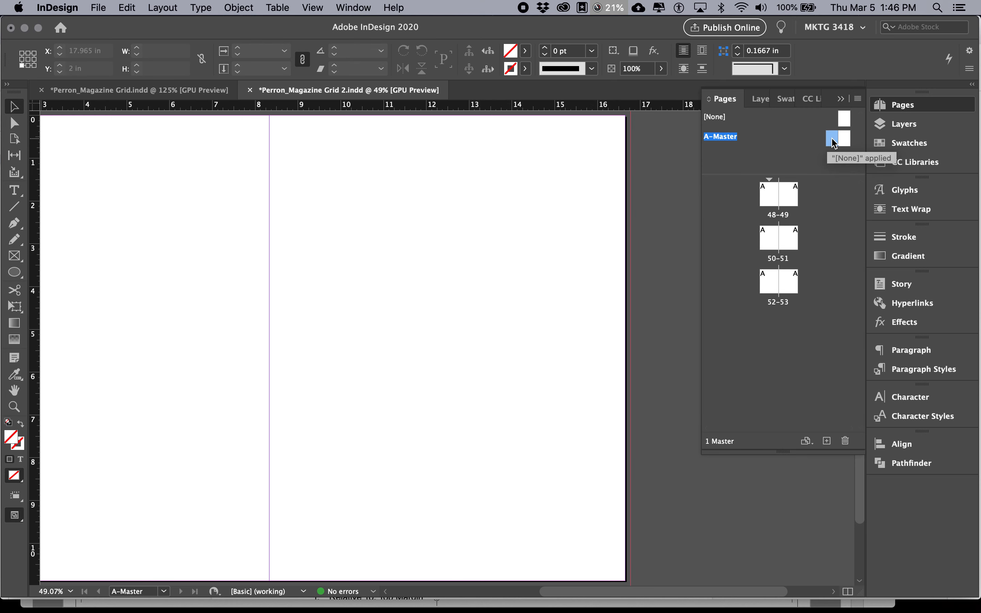
pyautogui.click(845, 140)
pyautogui.click(723, 137)
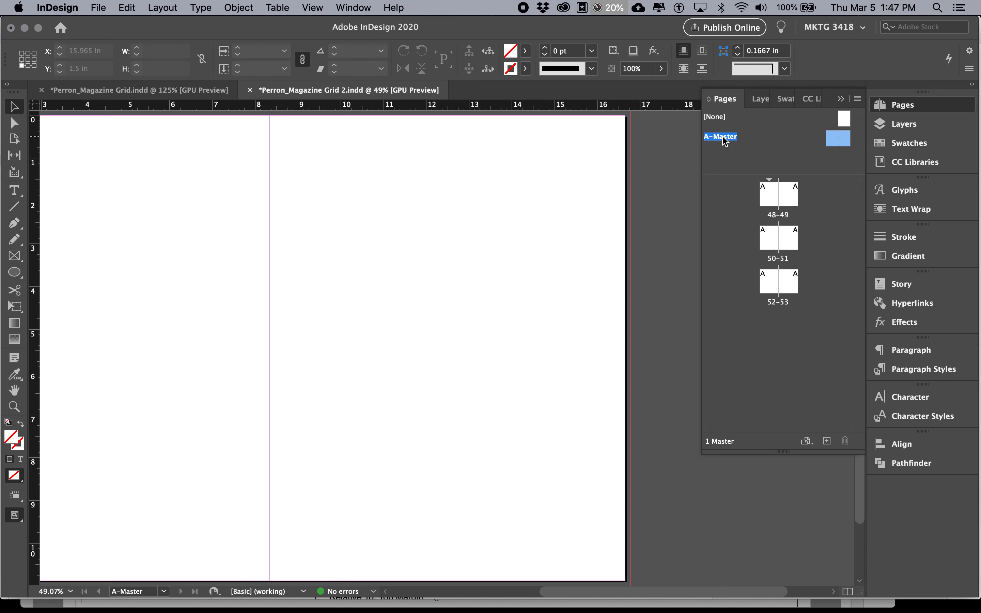
pyautogui.doubleClick(723, 137)
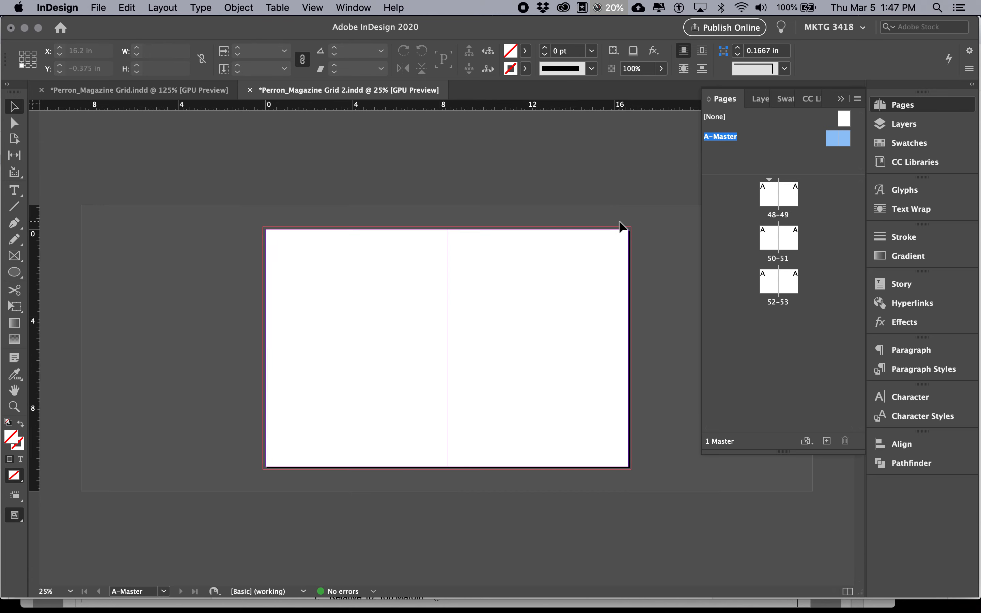
# Compare the margin instructions in Google Docs with the Margins and Columns settings for A-Master, leaving the settings as they are.
pyautogui.press('super+Tab')
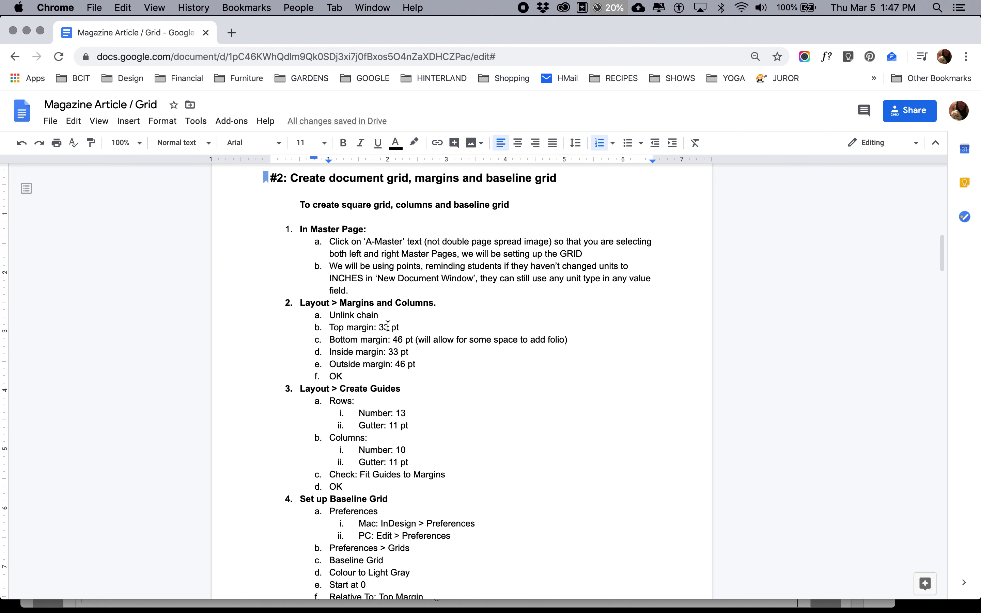
pyautogui.press('super+Tab')
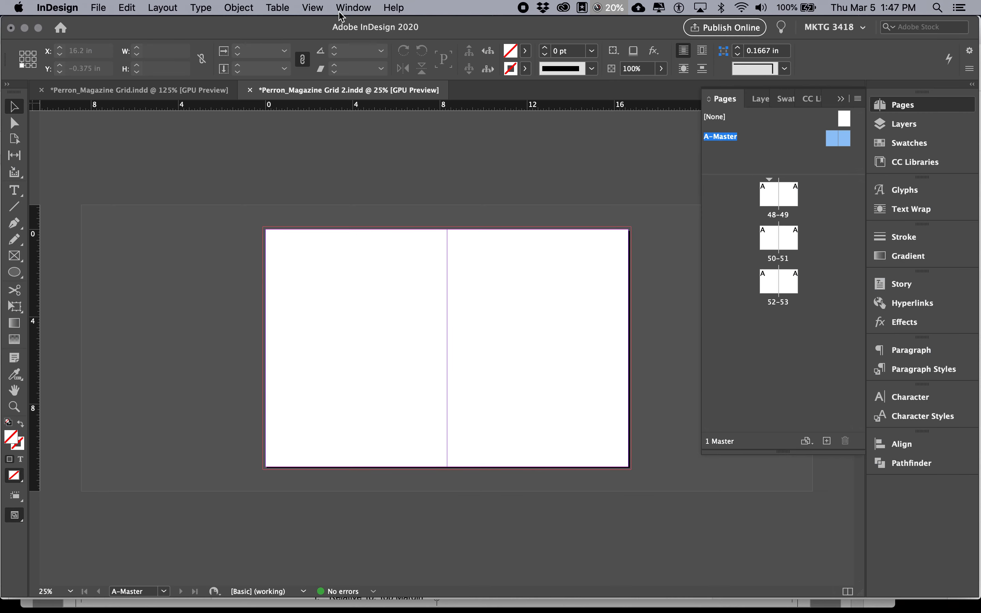
pyautogui.click(162, 8)
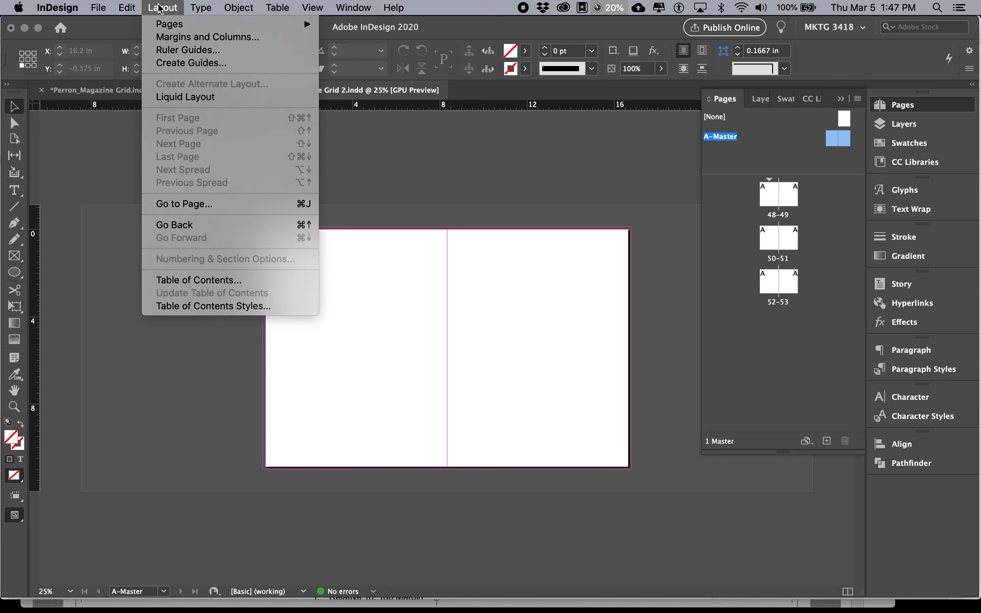
pyautogui.click(170, 38)
pyautogui.press('super+Tab')
pyautogui.click(376, 315)
pyautogui.moveTo(389, 327); pyautogui.dragTo(382, 327)
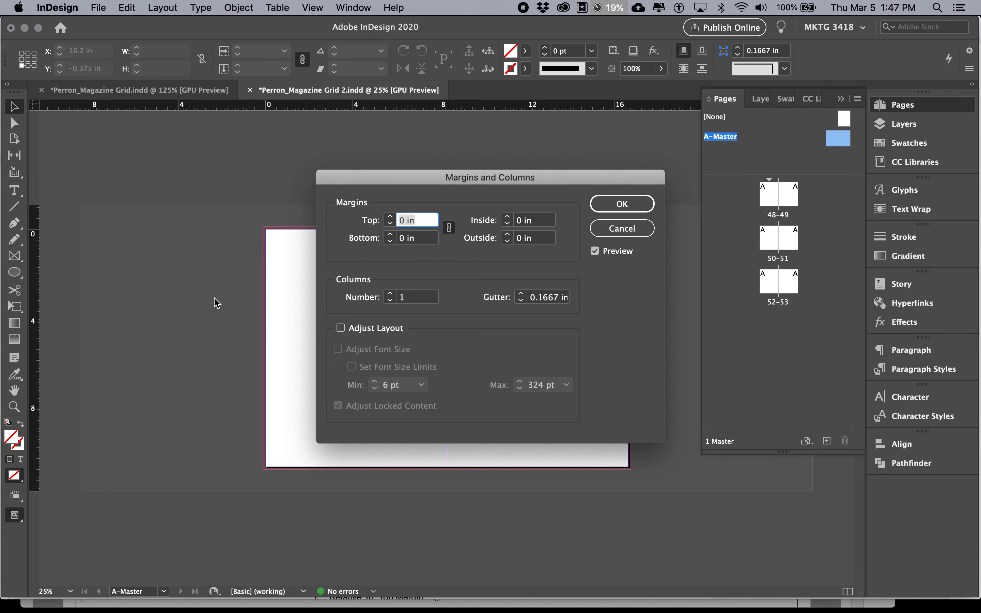
pyautogui.press('Return')
# Look over the ruler measurement units available for the document without choosing another unit.
pyautogui.rightClick(36, 111)
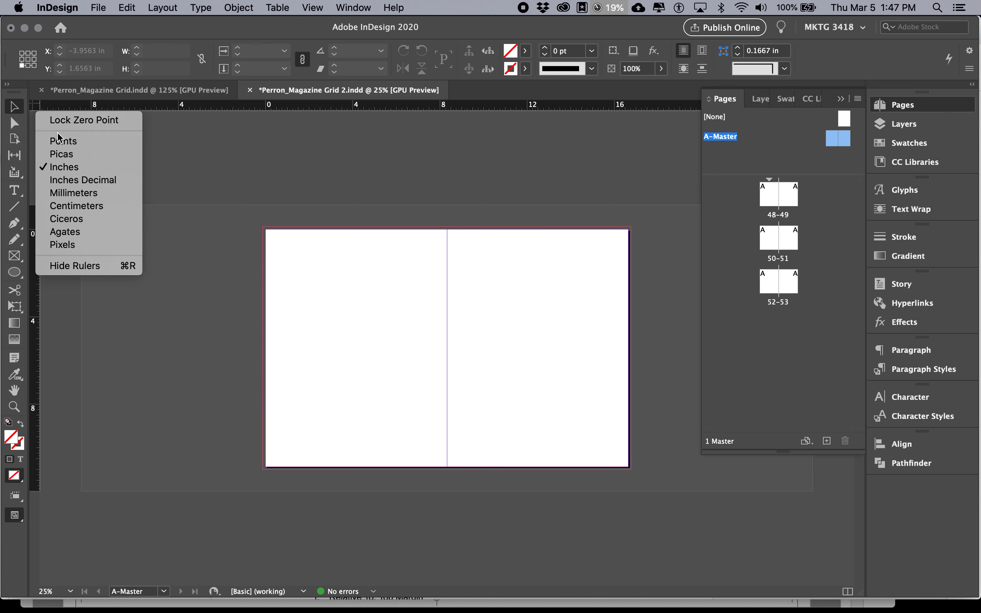
pyautogui.click(36, 108)
pyautogui.rightClick(37, 106)
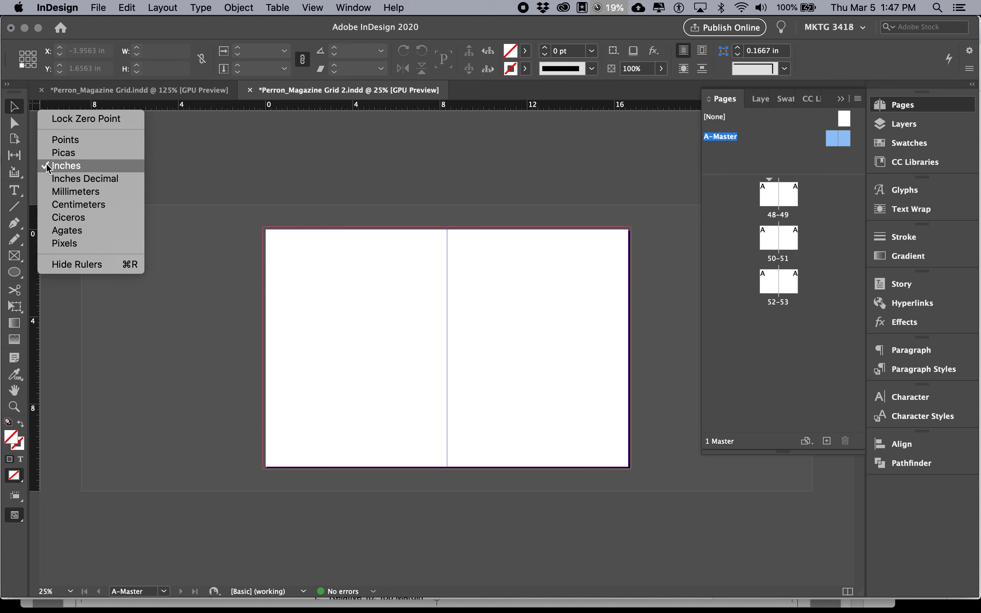
pyautogui.click(730, 142)
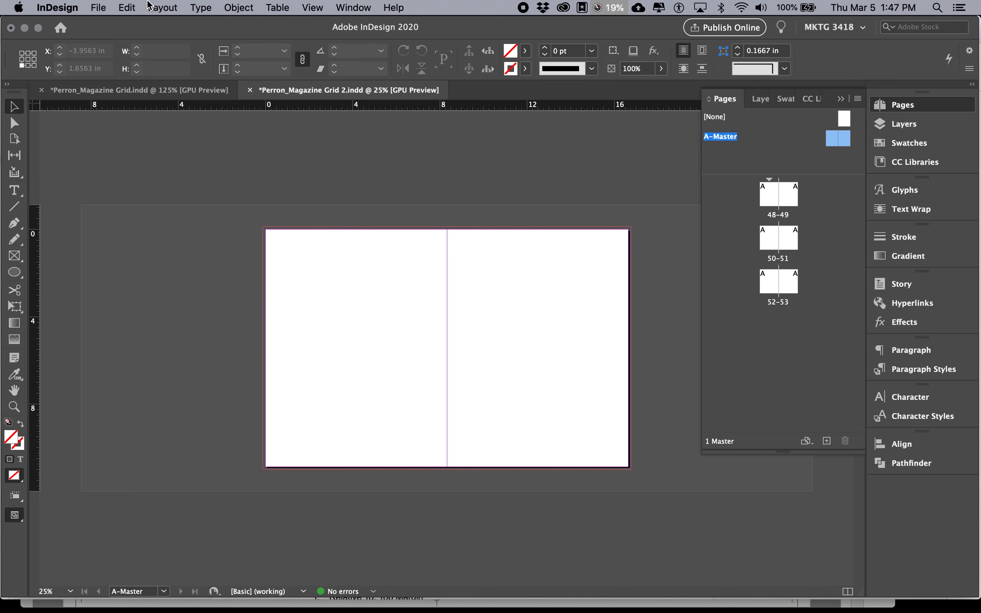
# In A-Master's Margins and Columns settings, set all four linked margins to 33 pt and unlink them.
pyautogui.click(169, 9)
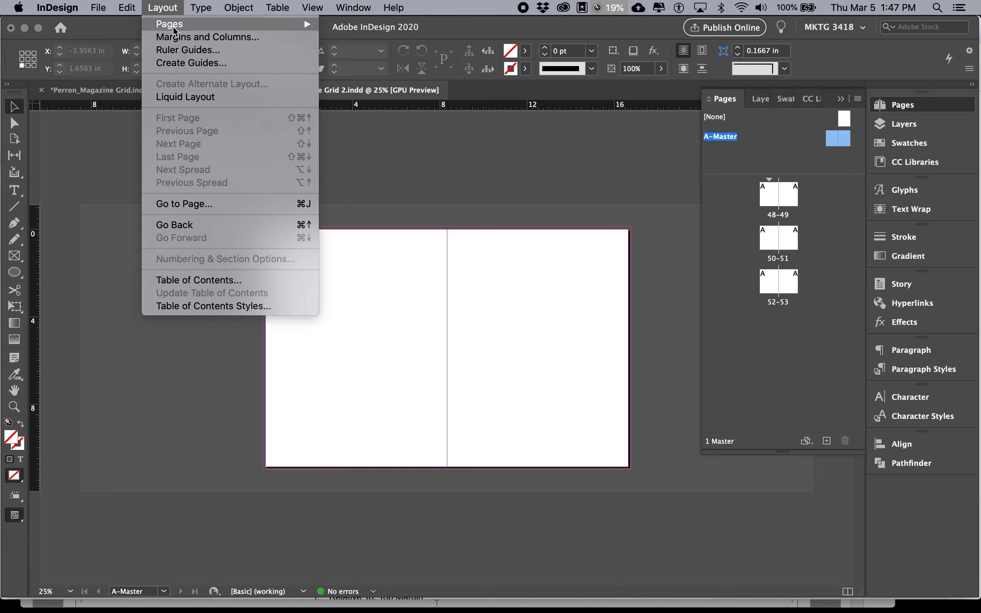
pyautogui.click(175, 37)
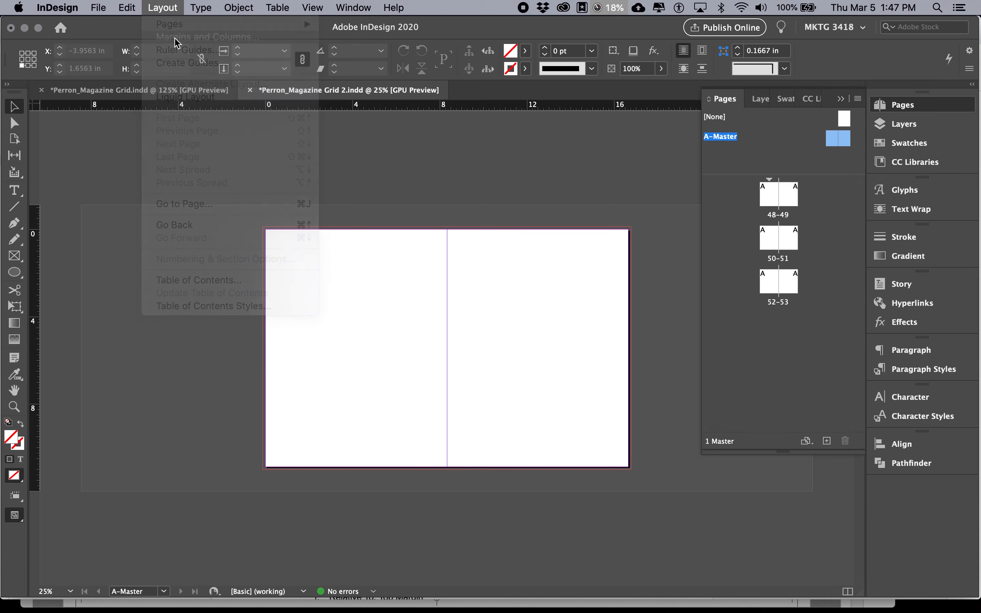
pyautogui.press('super+Tab')
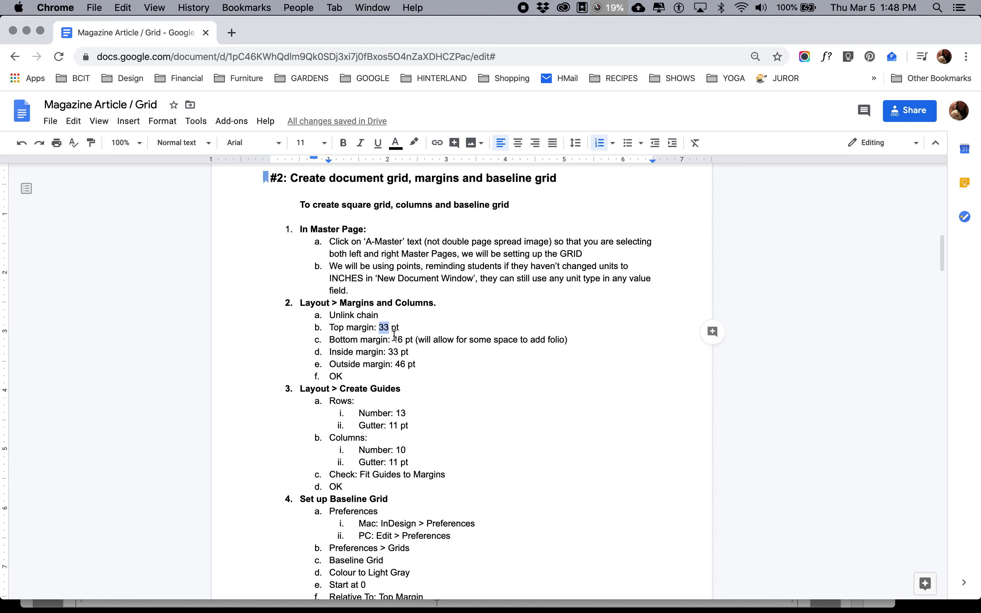
pyautogui.press('super+Tab')
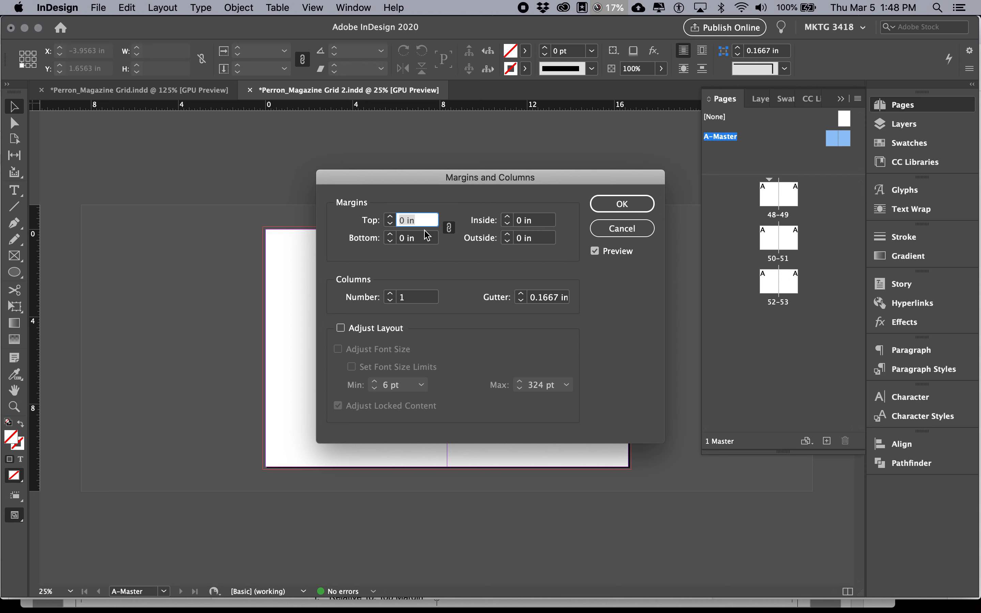
pyautogui.write('33')
pyautogui.press('super+Tab')
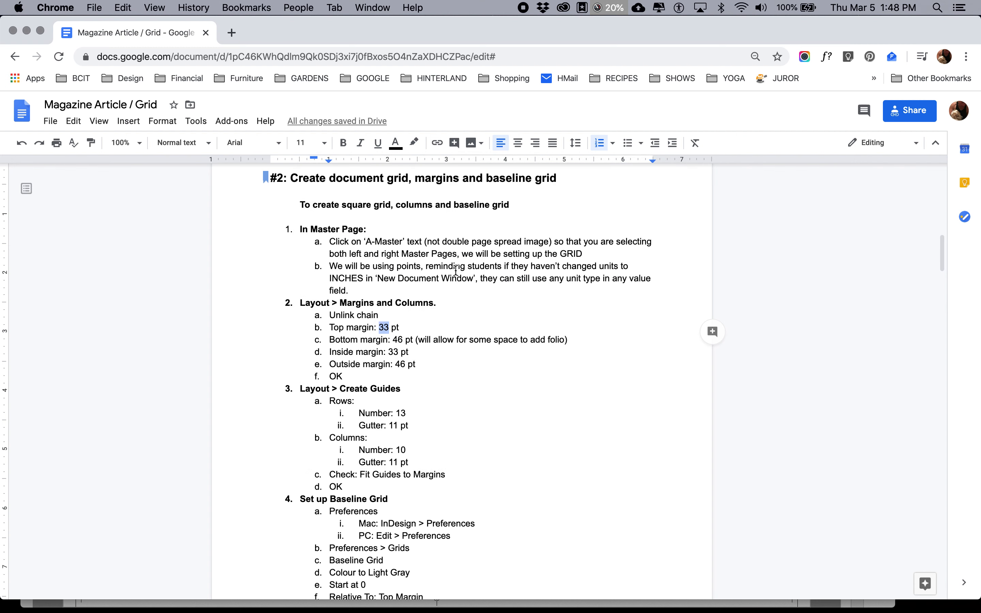
pyautogui.moveTo(413, 340); pyautogui.dragTo(393, 340)
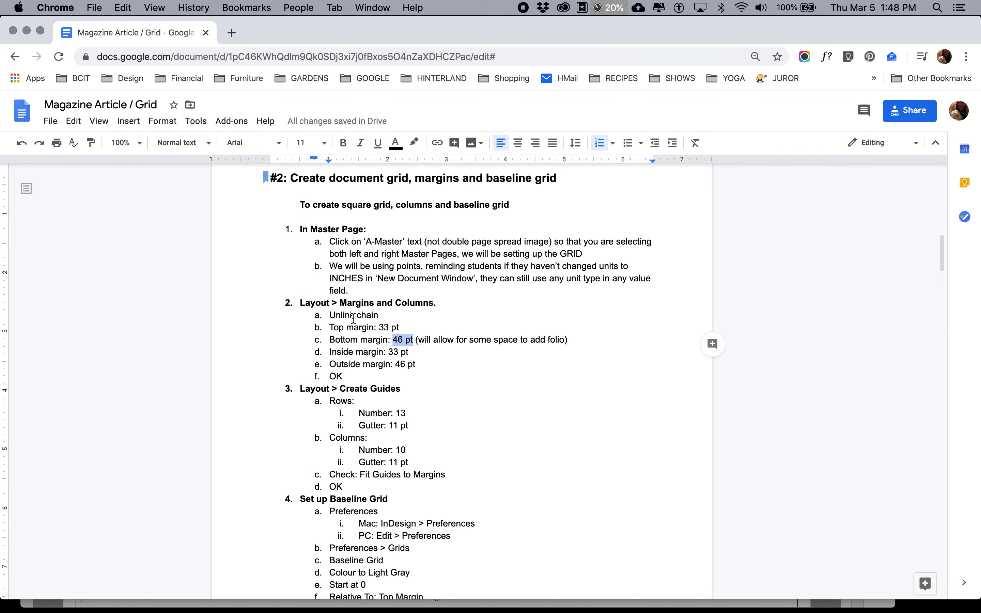
pyautogui.press('super+Tab')
pyautogui.click(449, 229)
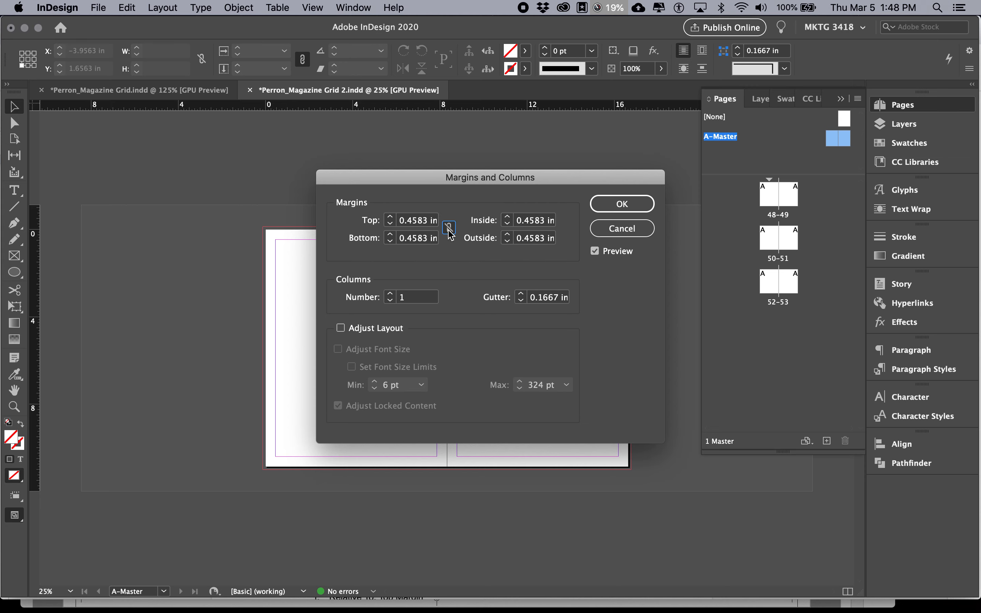
# Copy the top margin value from the Google Docs instructions and set A-Master's top margin to 33 pt.
pyautogui.press('super+Tab')
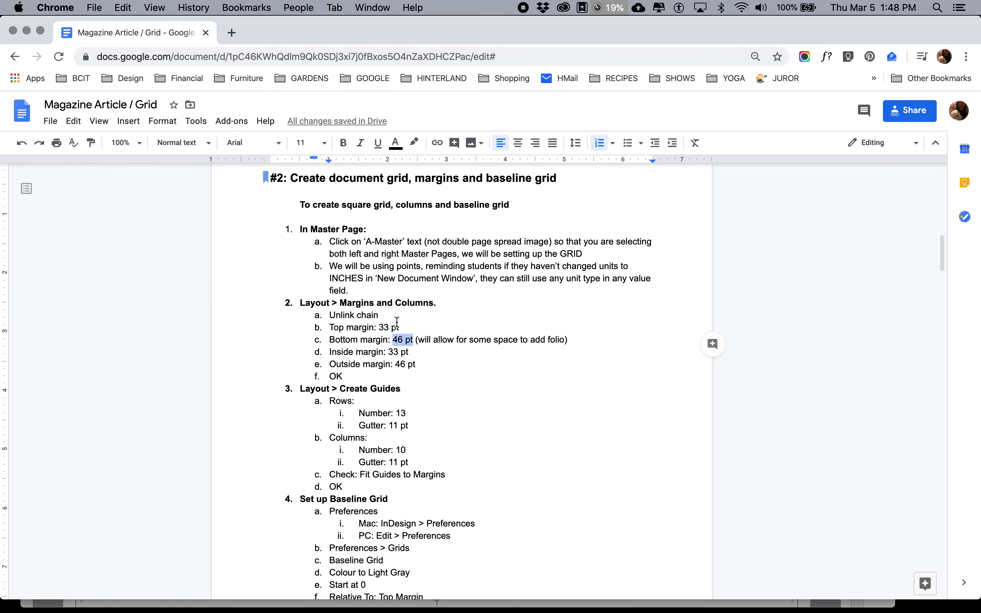
pyautogui.moveTo(402, 328); pyautogui.dragTo(378, 328)
pyautogui.press('super+c')
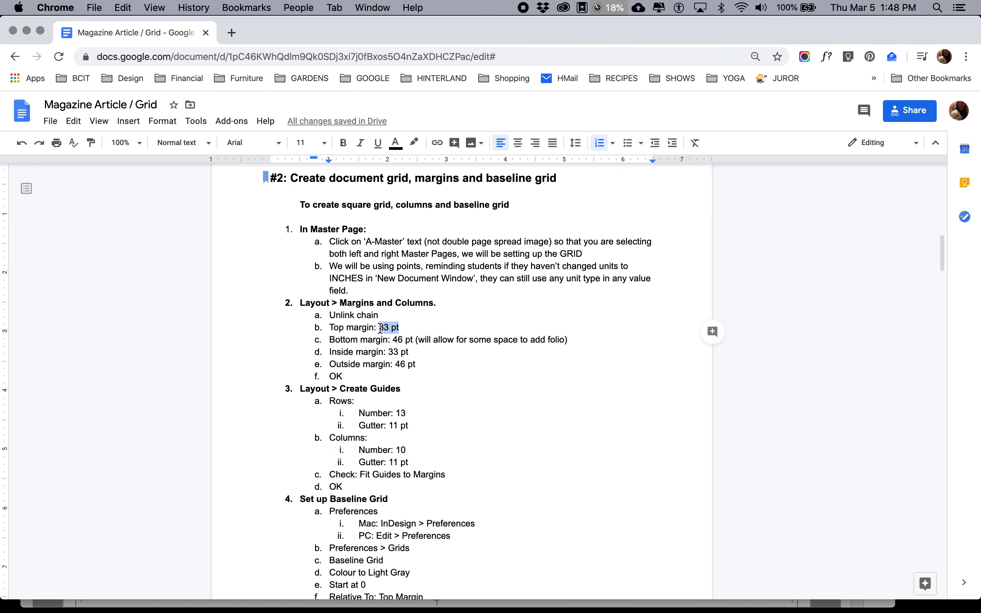
pyautogui.press('super+Tab')
pyautogui.tripleClick(426, 221)
pyautogui.press('super+v')
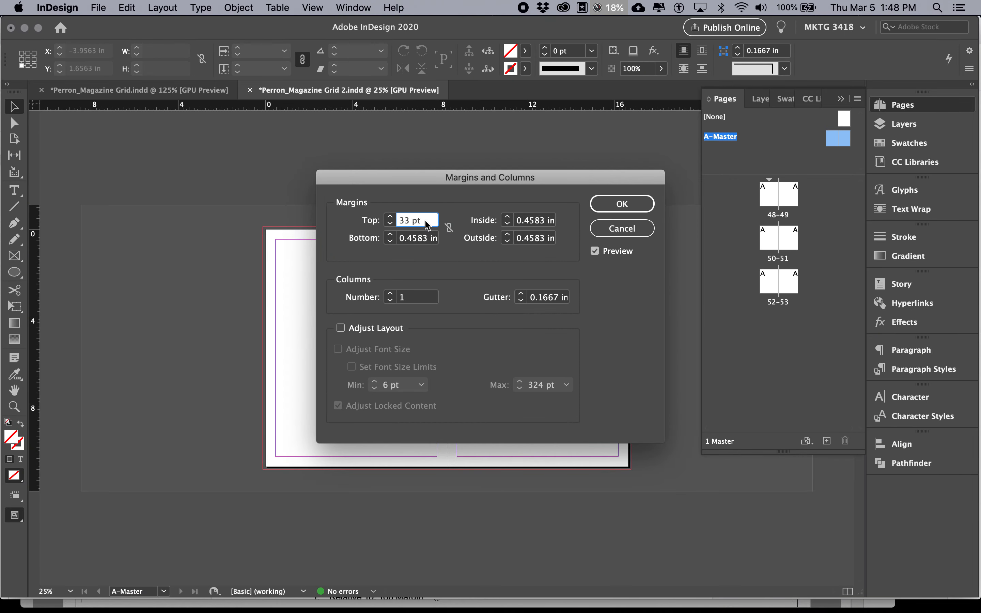
# Copy the bottom margin value from the Google Docs instructions and set A-Master's bottom margin to 46 pt.
pyautogui.click(424, 240)
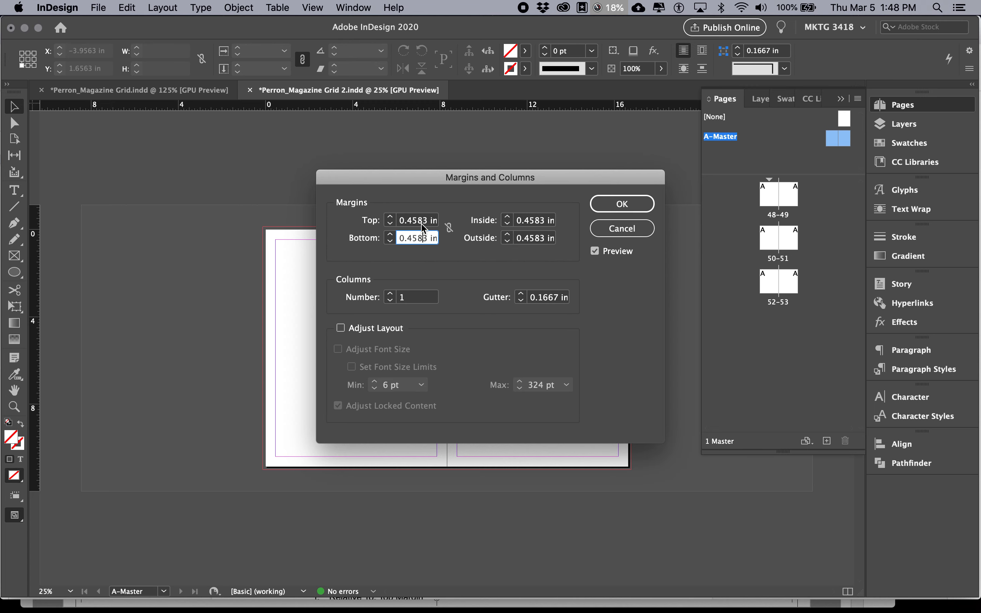
pyautogui.press('super+Tab')
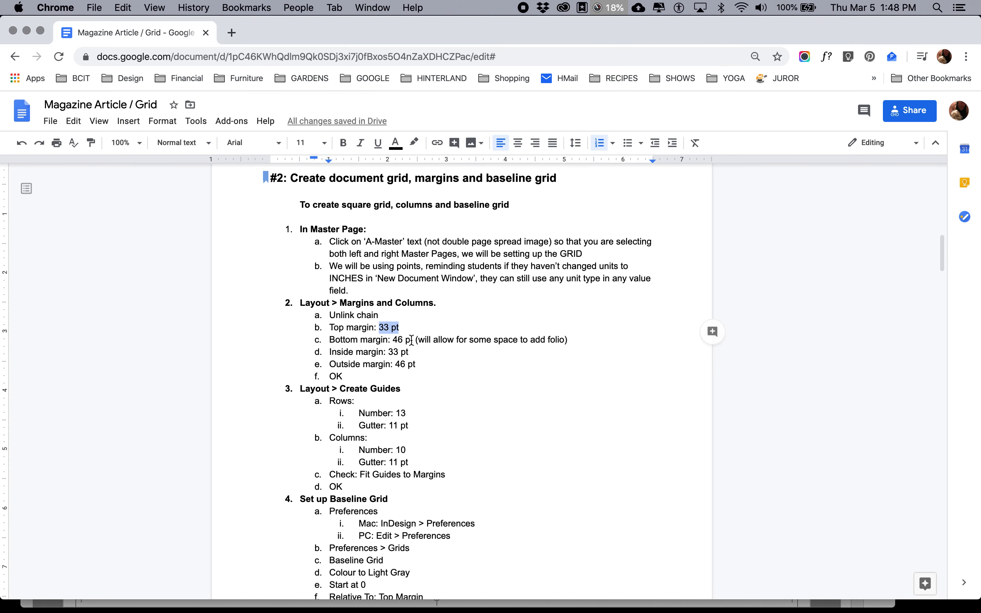
pyautogui.moveTo(414, 340); pyautogui.dragTo(393, 340)
pyautogui.press('super+c')
pyautogui.press('super+Tab')
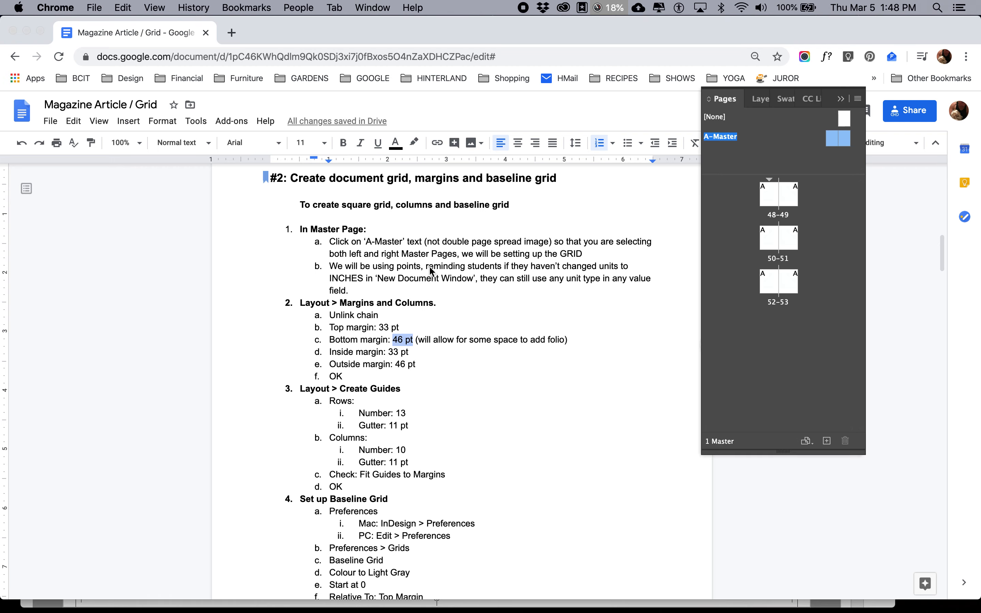
pyautogui.press('super+v')
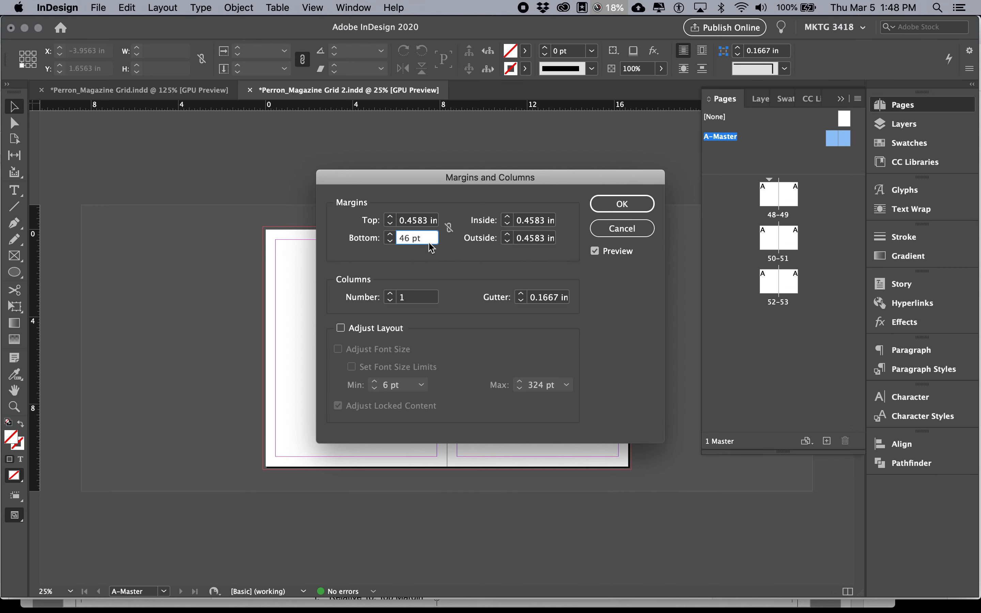
# Copy the inside margin value from the Google Docs instructions and set A-Master's inside margin to 33 pt.
pyautogui.press('super+Tab')
pyautogui.moveTo(409, 352); pyautogui.dragTo(387, 354)
pyautogui.press('super+c')
pyautogui.press('super+Tab')
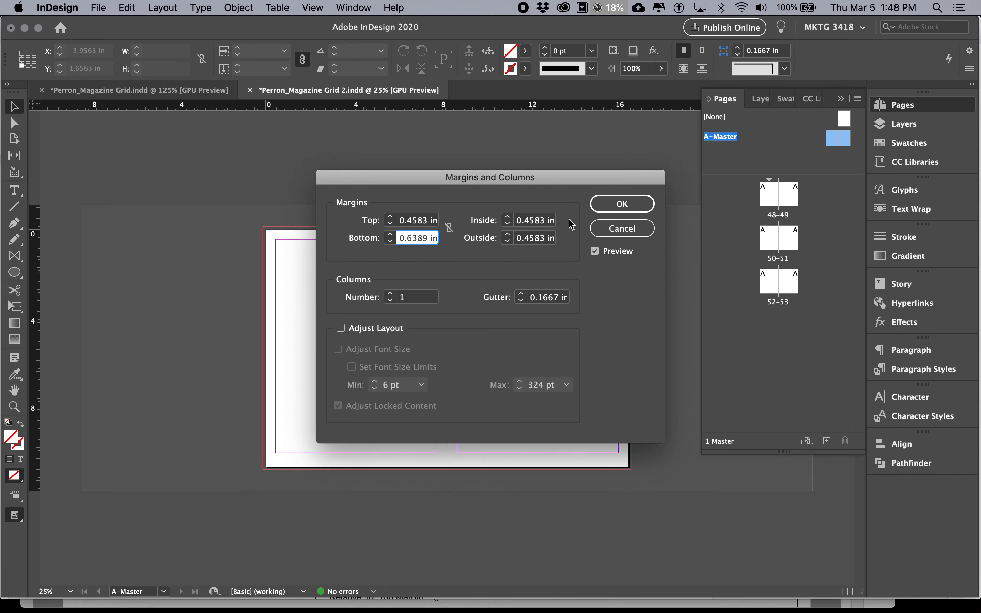
pyautogui.tripleClick(536, 221)
pyautogui.press('super+v')
# Copy the outside margin value from the Google Docs instructions and set A-Master's outside margin to 46 pt.
pyautogui.press('super+Tab')
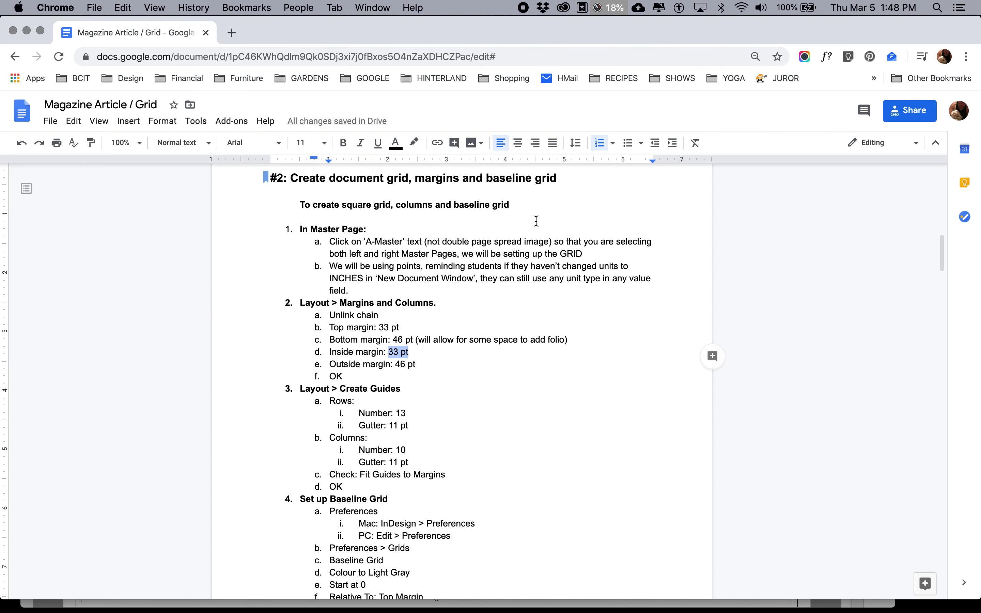
pyautogui.moveTo(418, 364); pyautogui.dragTo(394, 364)
pyautogui.press('super+c')
pyautogui.press('super+Tab')
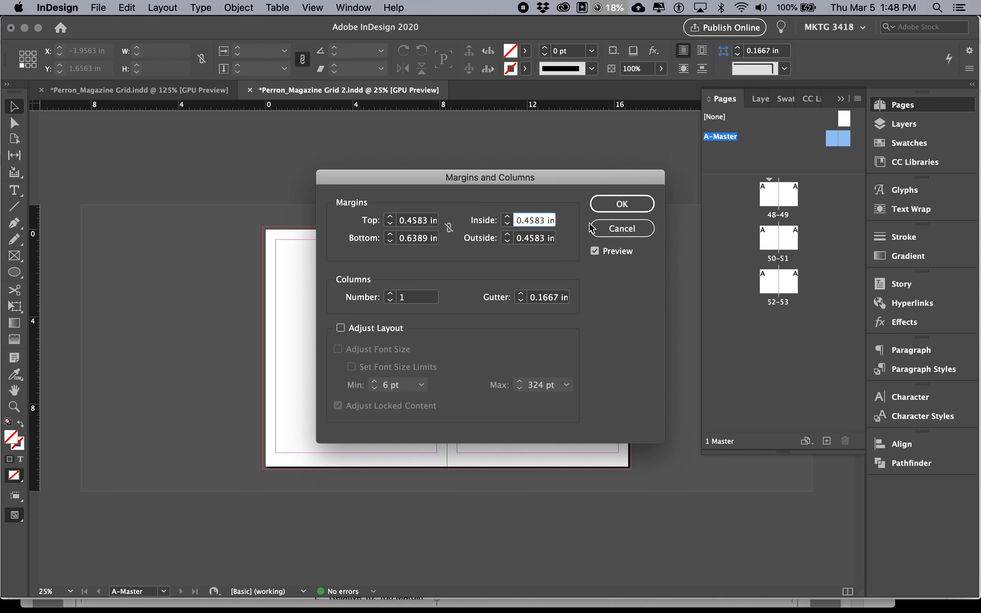
pyautogui.tripleClick(534, 239)
pyautogui.press('super+v')
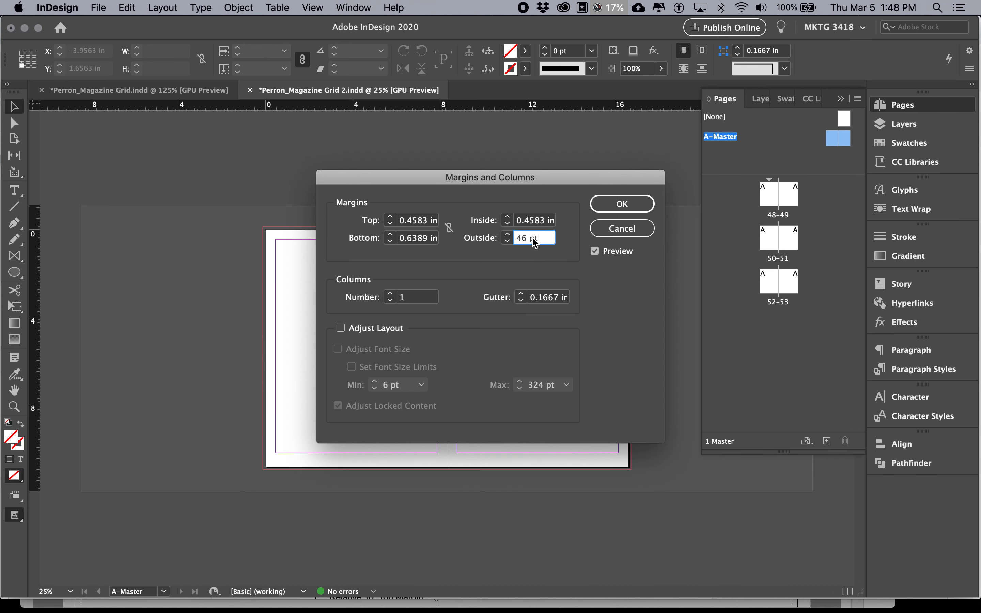
# Check the entered margins against the Google Docs instructions and apply them to A-Master.
pyautogui.press('super+Tab')
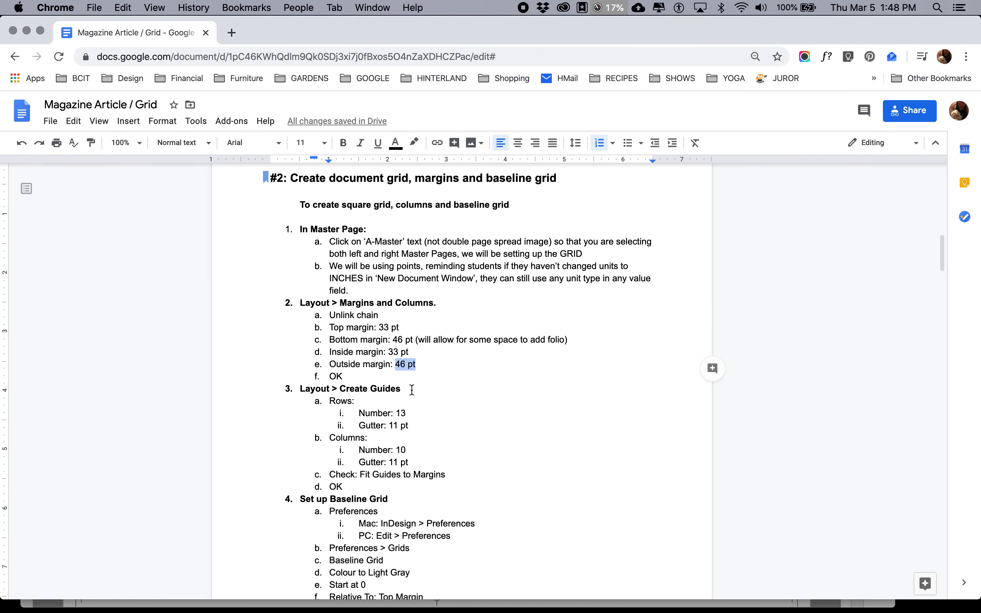
pyautogui.press('super+Tab')
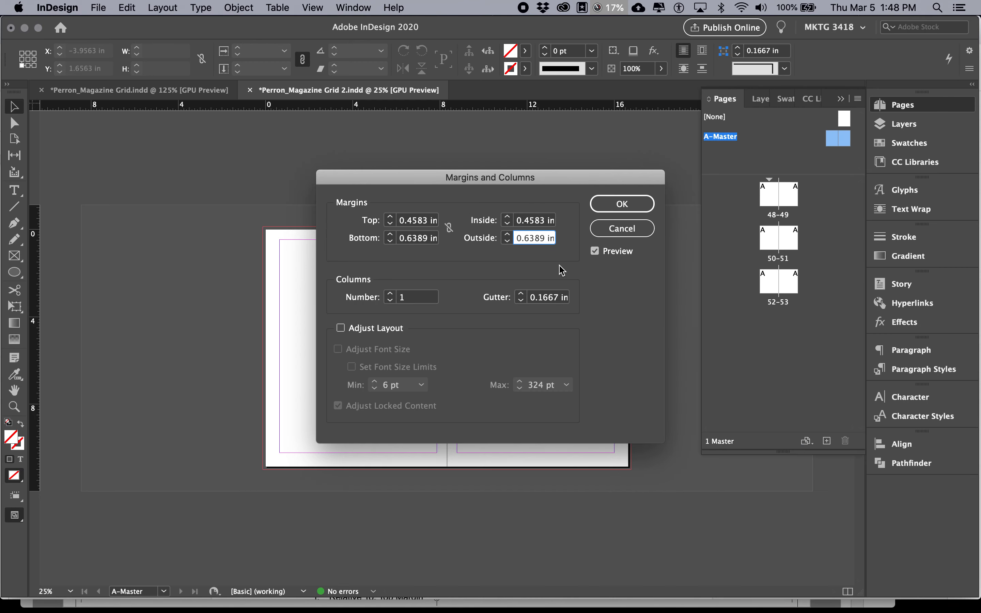
pyautogui.press('super+Tab')
pyautogui.scroll(-1, 508, 368)
pyautogui.press('super+Tab')
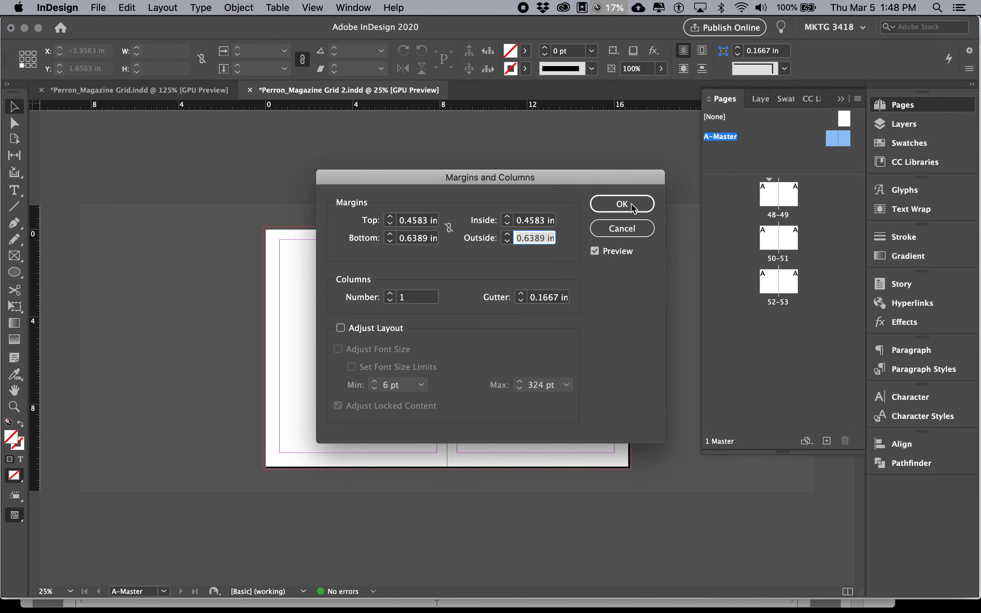
pyautogui.click(623, 204)
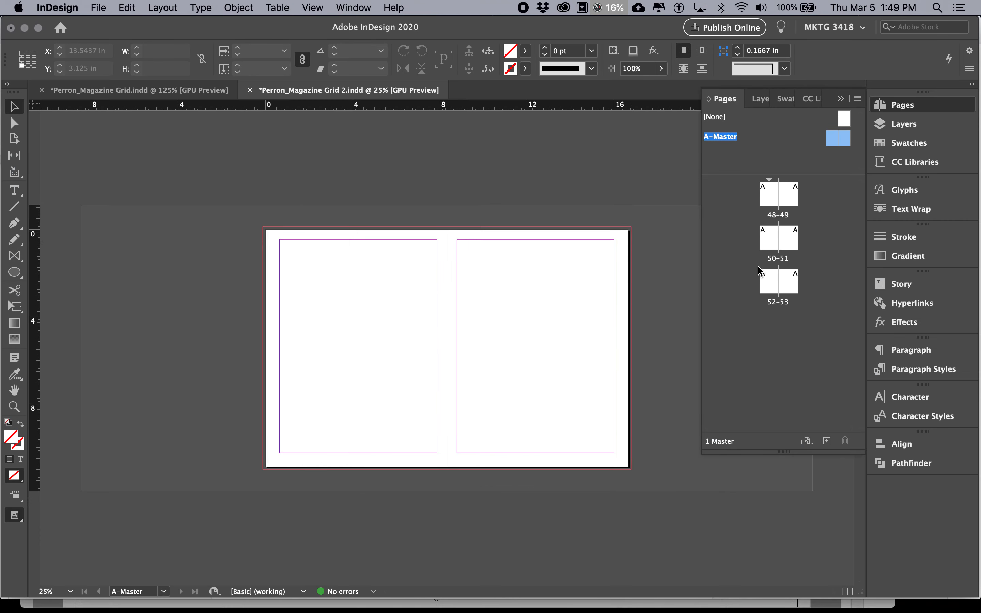
# Check the margins on spreads 48-49, 50-51 and 52-53, and return to A-Master.
pyautogui.click(771, 199)
pyautogui.doubleClick(771, 198)
pyautogui.doubleClick(768, 244)
pyautogui.doubleClick(770, 276)
pyautogui.doubleClick(833, 138)
# Draw trial lines across the outside and top margins of A-Master's left page, the outside one about 0.64 in long, and delete them.
pyautogui.click(14, 407)
pyautogui.moveTo(224, 263); pyautogui.dragTo(356, 296)
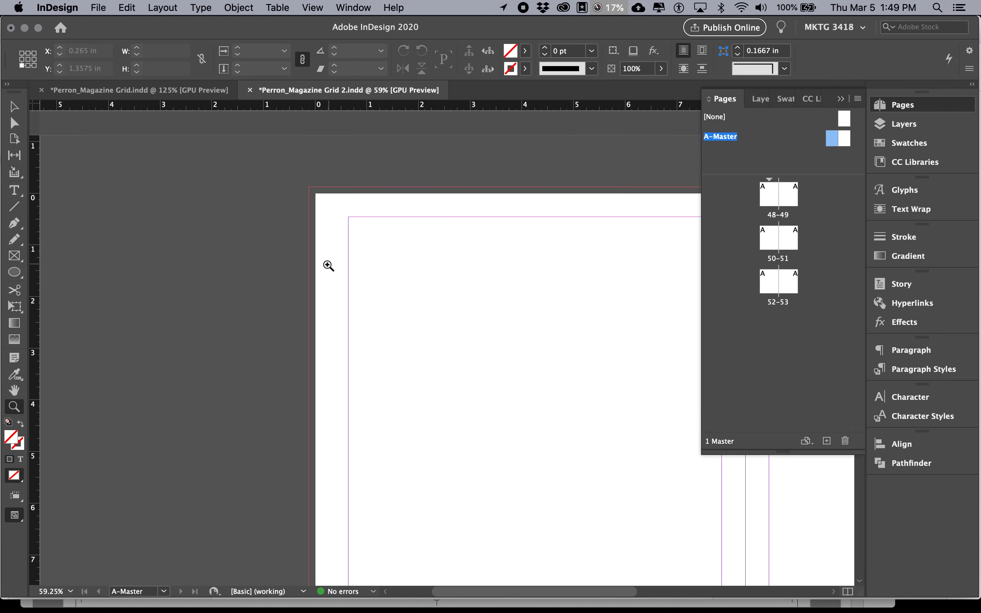
pyautogui.click(15, 207)
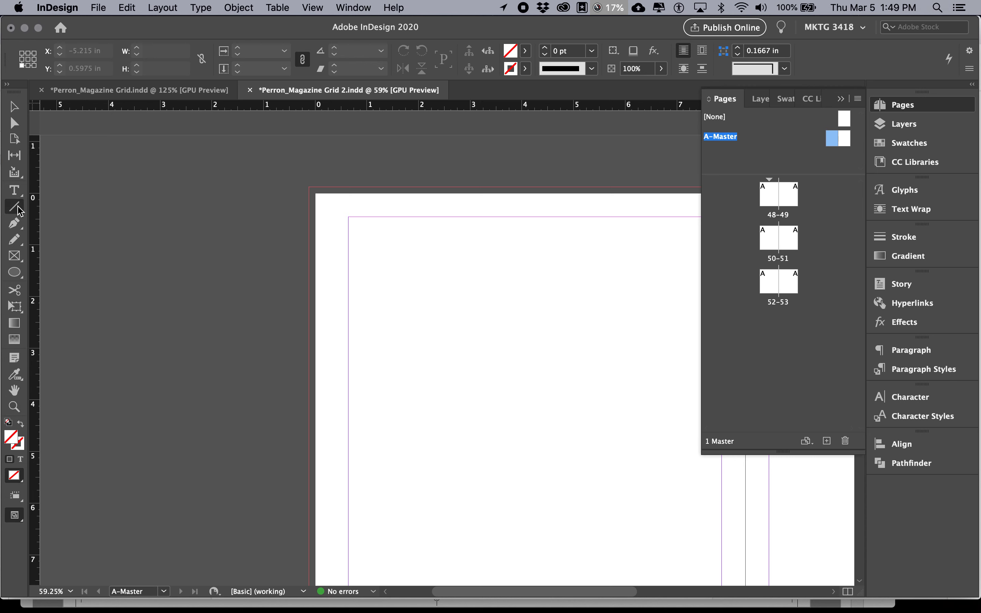
pyautogui.moveTo(318, 290); pyautogui.dragTo(348, 290)
pyautogui.moveTo(414, 194); pyautogui.dragTo(412, 217)
pyautogui.moveTo(296, 222); pyautogui.dragTo(507, 397)
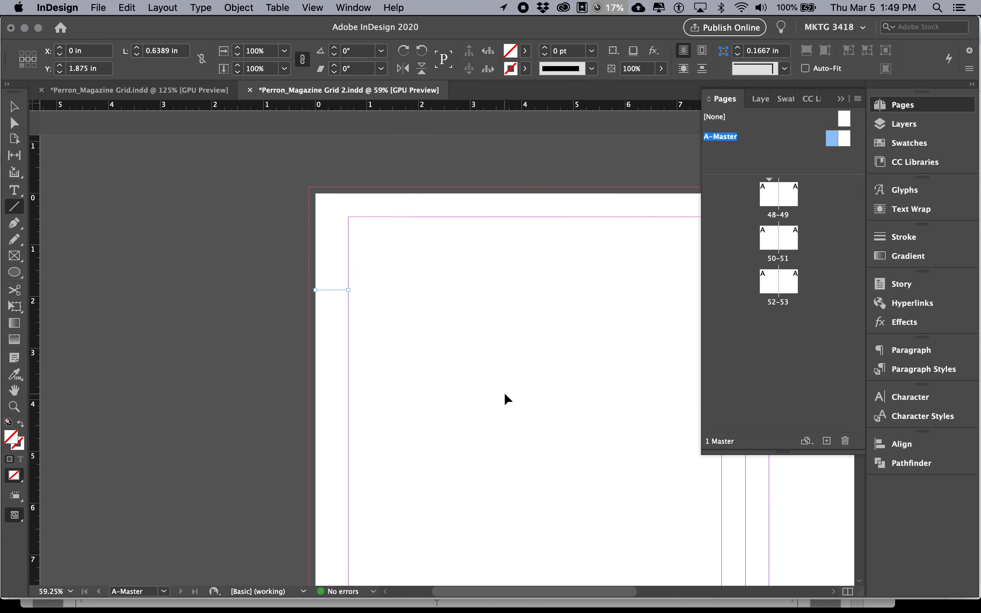
pyautogui.press('v')
pyautogui.moveTo(291, 171); pyautogui.dragTo(572, 454)
pyautogui.press('Delete')
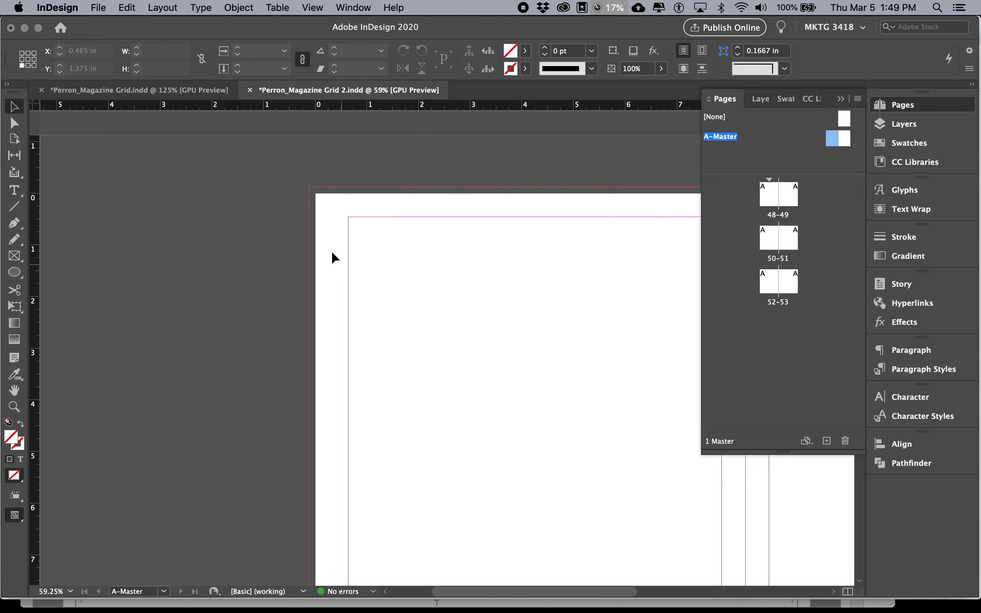
# Hide the panels and inspect the inside and outside margins across A-Master's two pages.
pyautogui.press('Tab')
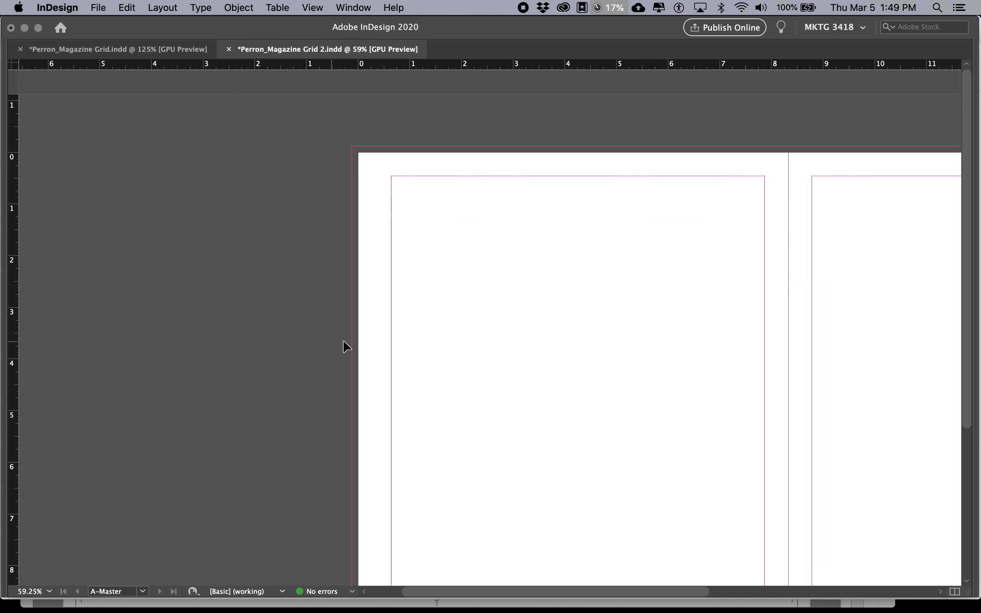
pyautogui.hscroll(5, 501, 341)
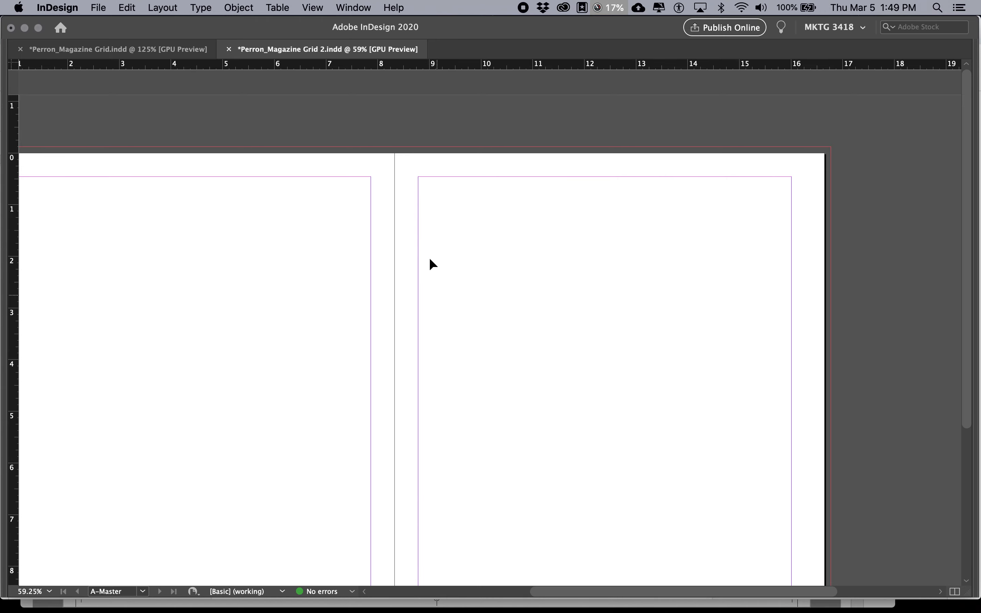
# Inspect A-Master's top and bottom margins and review the values in Margins and Columns.
pyautogui.hscroll(-1, 399, 277)
pyautogui.scroll(-1, 405, 279)
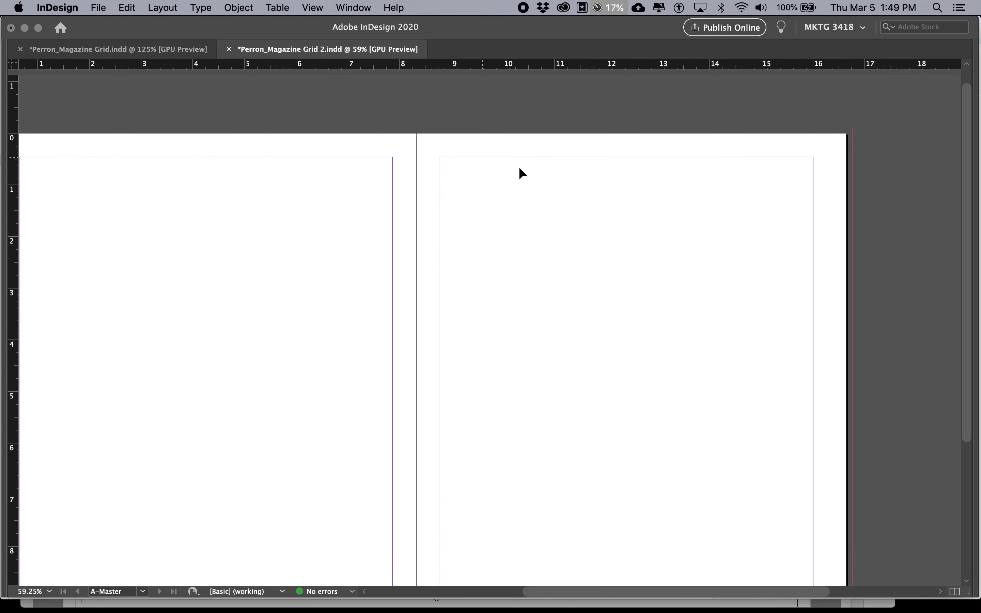
pyautogui.scroll(-5, 552, 182)
pyautogui.hscroll(-1, 552, 182)
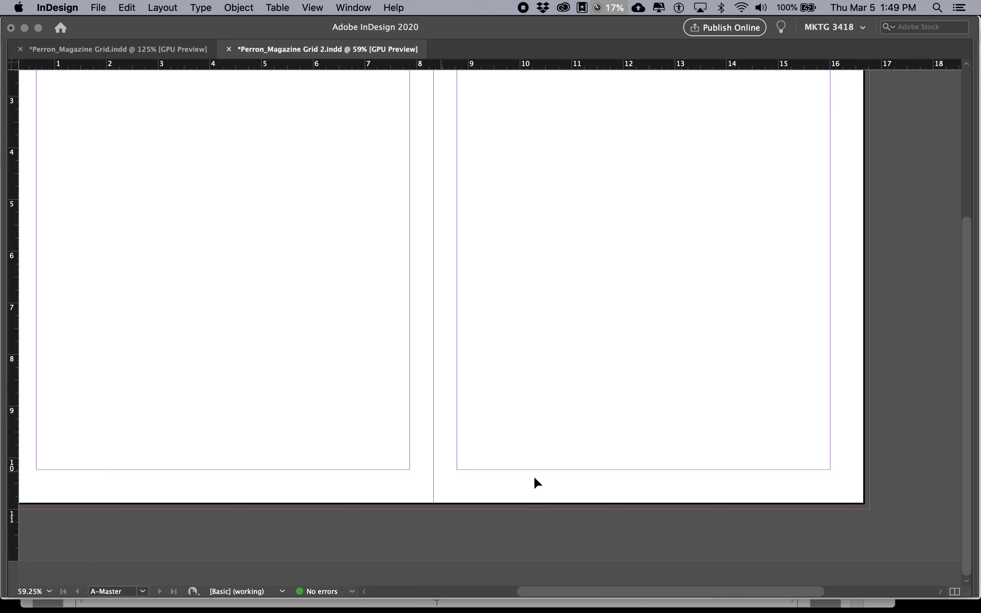
pyautogui.click(162, 8)
pyautogui.click(174, 36)
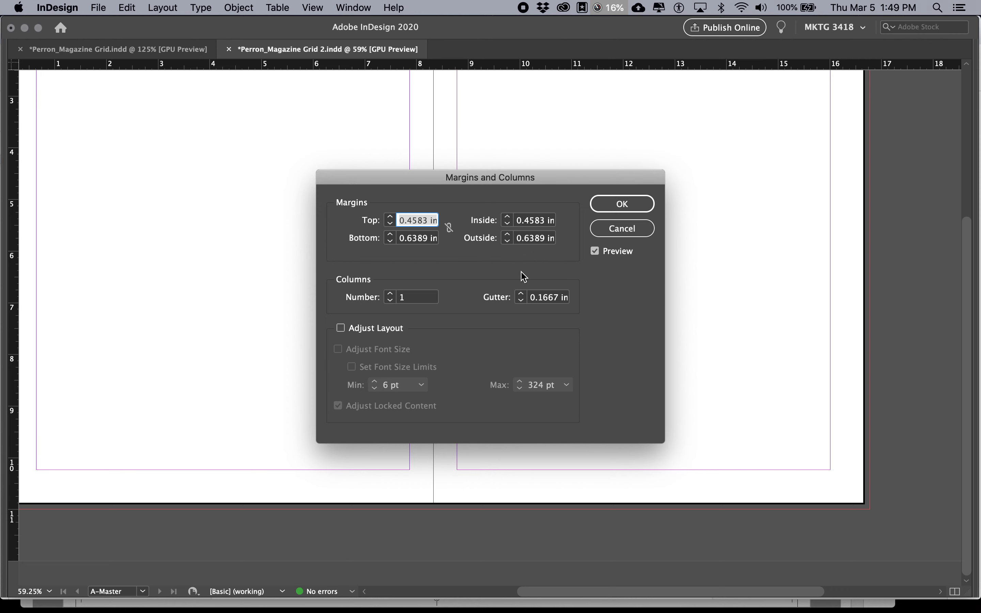
pyautogui.click(611, 200)
# Switch to Google Docs and color the completed instruction sections 1 and 2, In Master Page through Margins and Columns, red.
pyautogui.press('super+Tab')
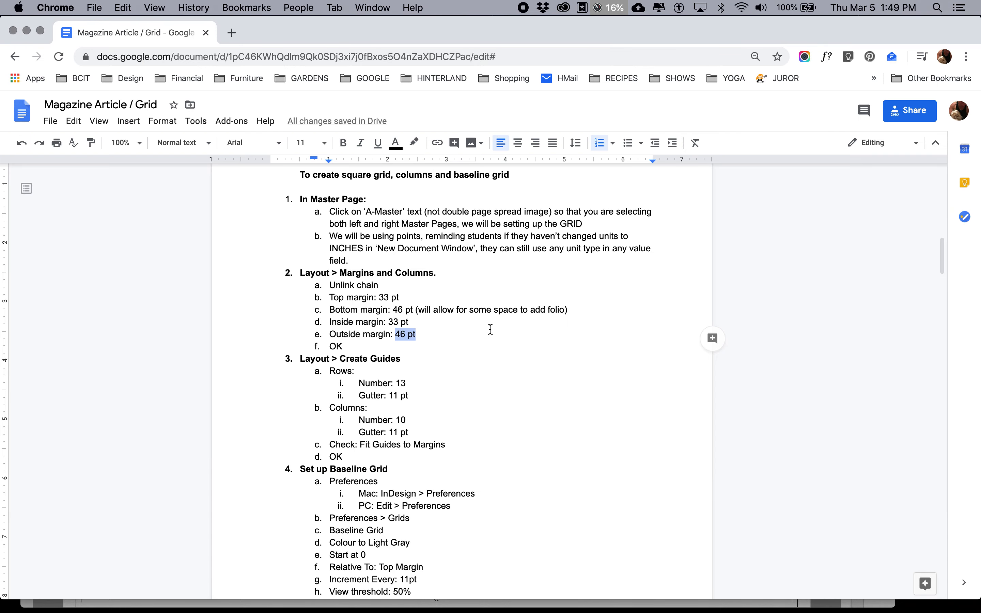
pyautogui.click(357, 347)
pyautogui.moveTo(348, 345); pyautogui.dragTo(291, 196)
pyautogui.click(396, 144)
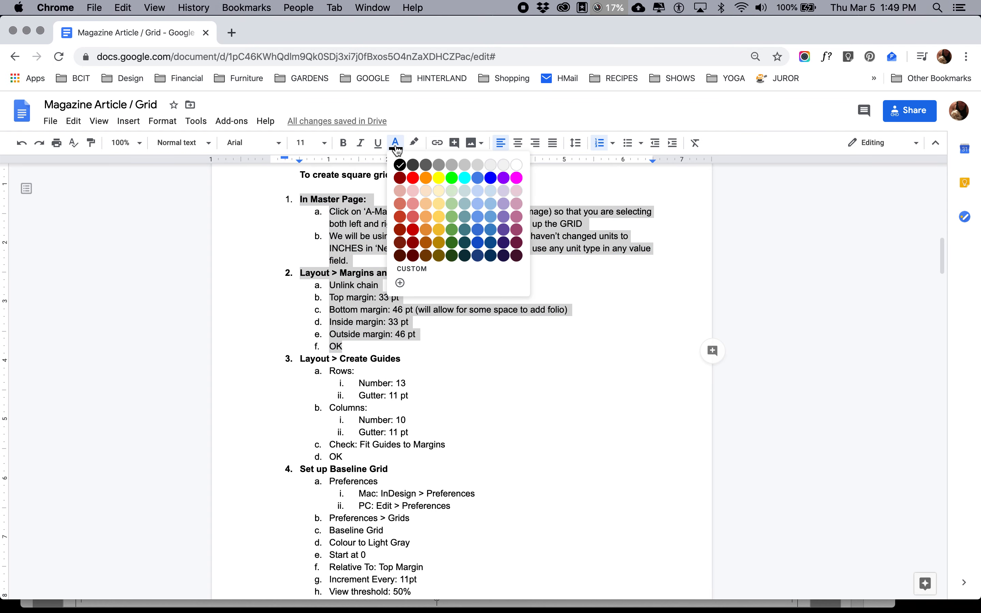
pyautogui.click(410, 178)
pyautogui.click(411, 382)
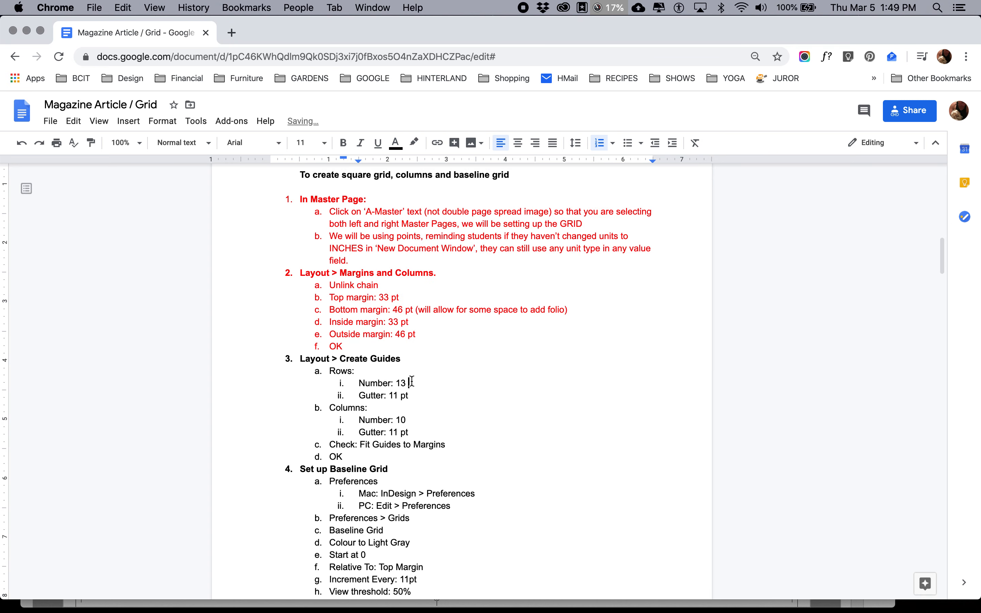
pyautogui.scroll(-1, 411, 382)
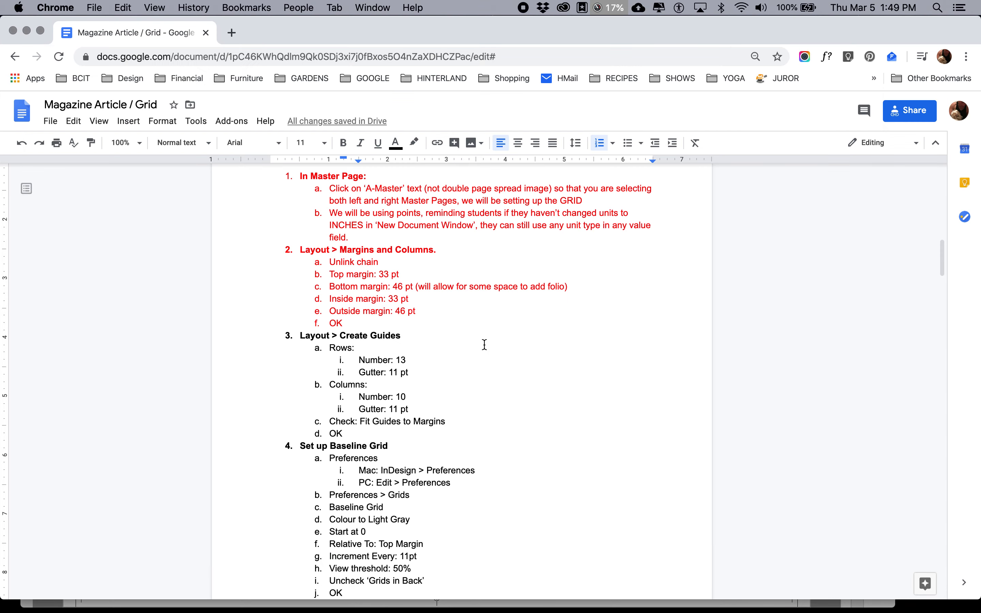
# Return to InDesign, start Create Guides for A-Master and set the number of rows to 13 per the instructions.
pyautogui.press('super+Tab')
pyautogui.click(164, 8)
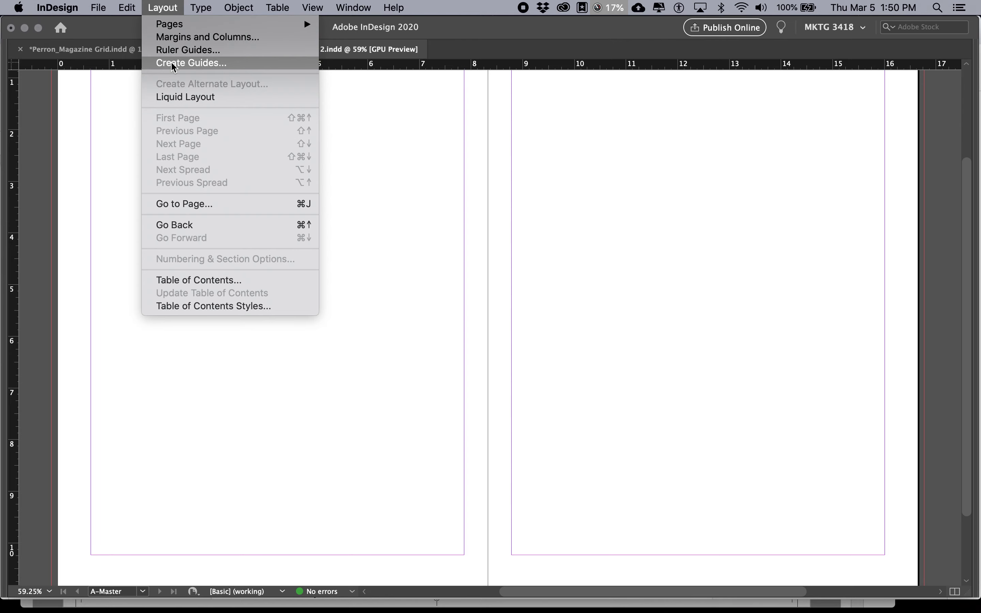
pyautogui.click(173, 64)
pyautogui.press('super+Tab')
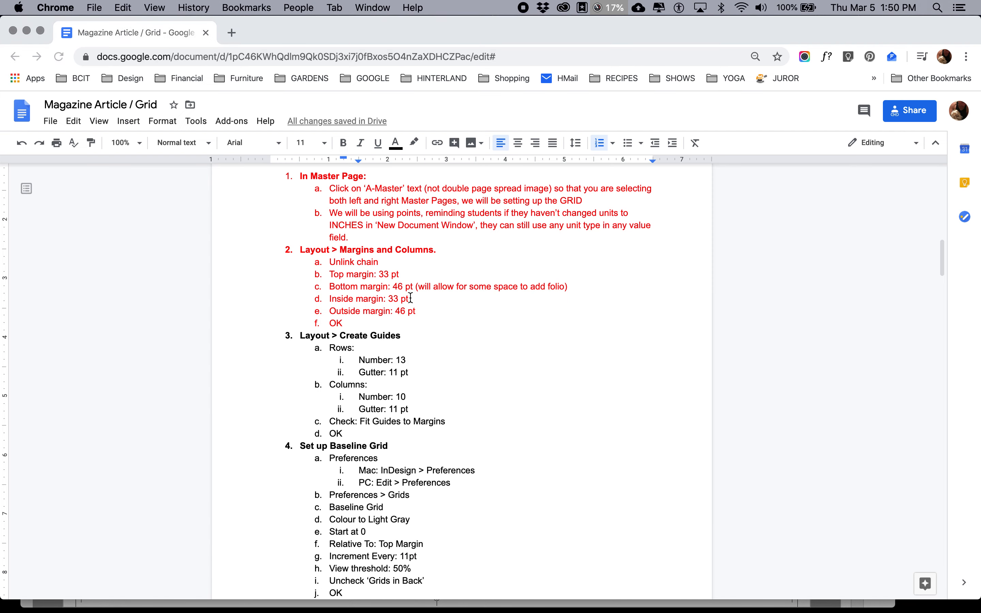
pyautogui.click(407, 360)
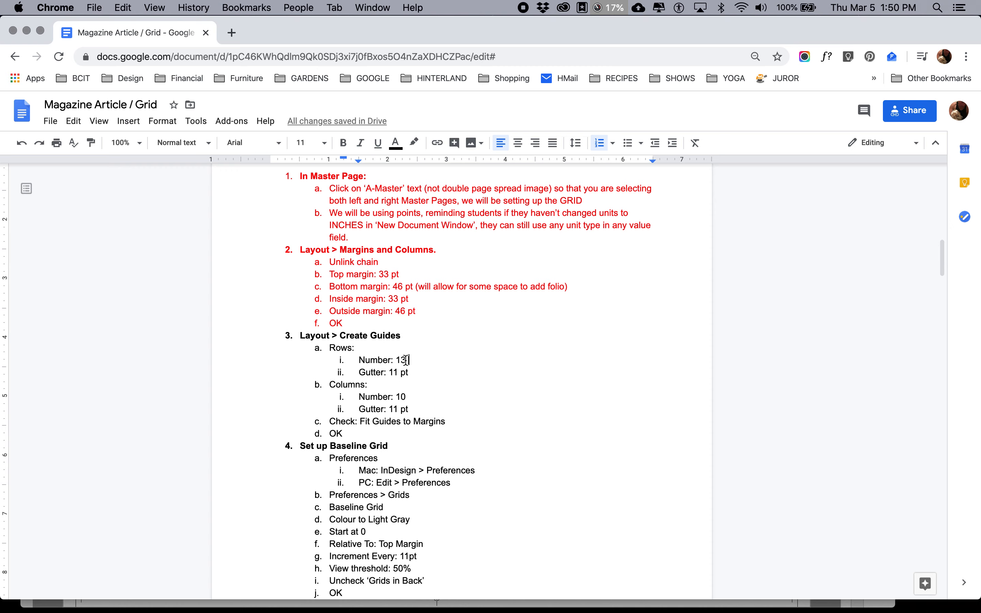
pyautogui.press('super+Tab')
pyautogui.write('1')
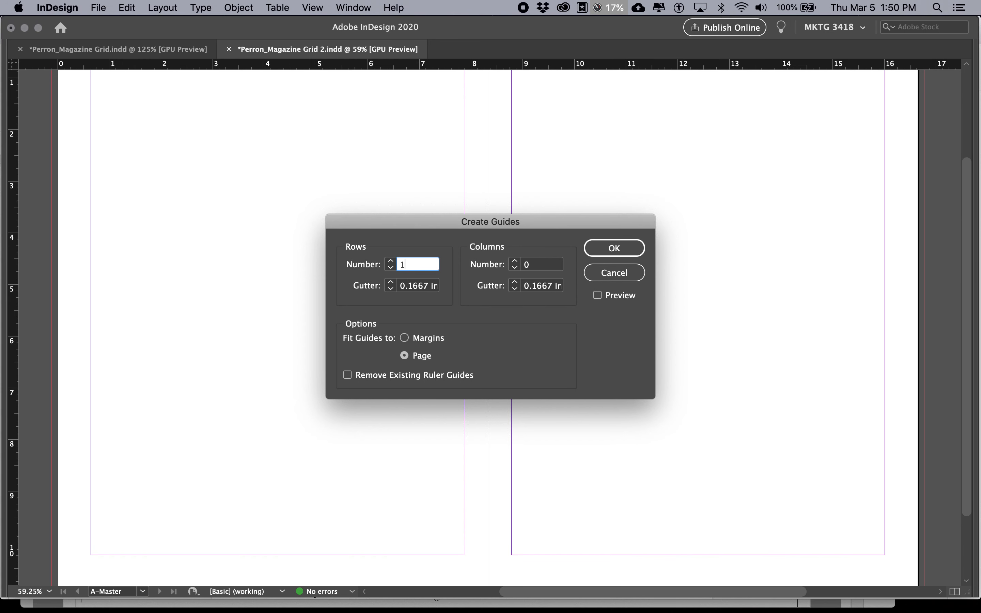
# Copy the row gutter value from the Google Docs instructions and set the row gutter to 11 pt in InDesign's Create Guides.
pyautogui.press('super+Tab')
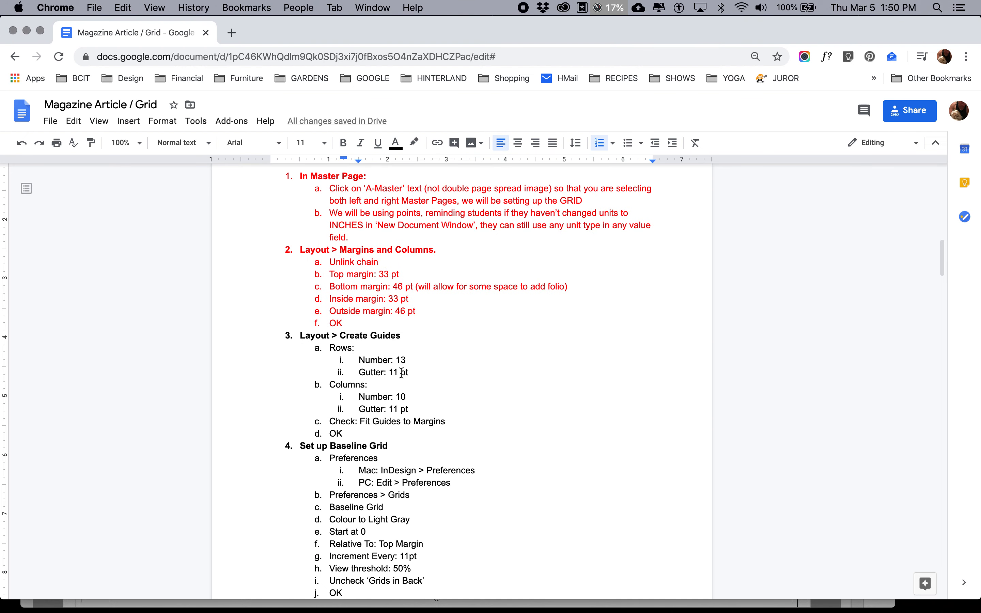
pyautogui.press('super+Tab')
pyautogui.press('super+Tab')
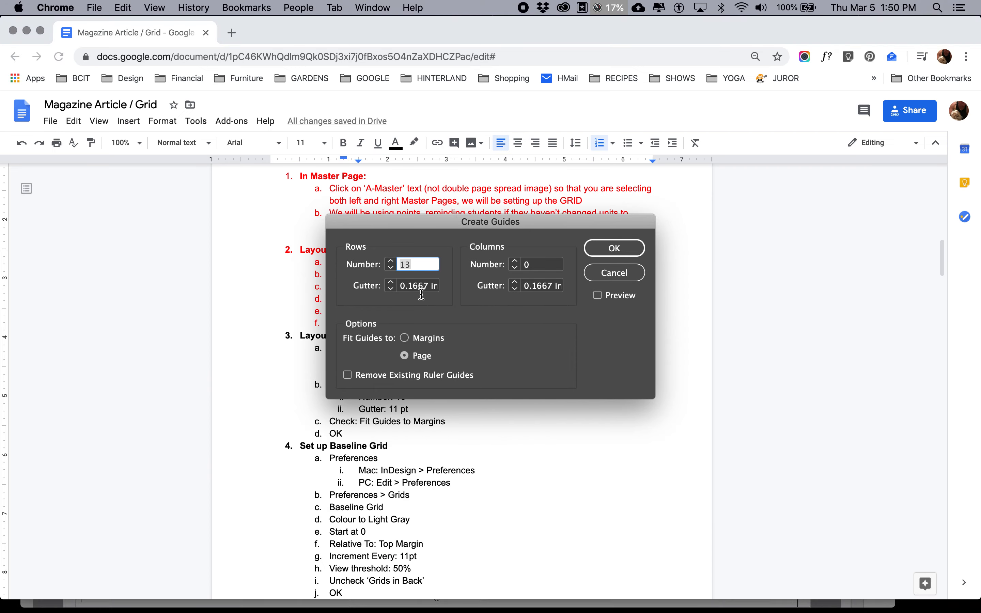
pyautogui.moveTo(409, 372); pyautogui.dragTo(391, 375)
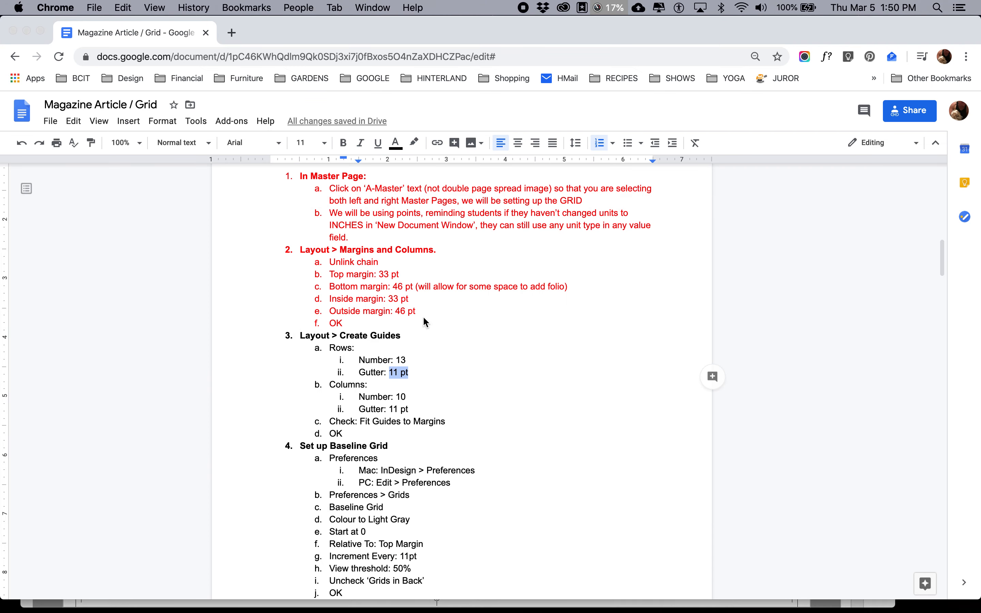
pyautogui.press('super+Tab')
pyautogui.click(410, 286)
pyautogui.press('super+Tab')
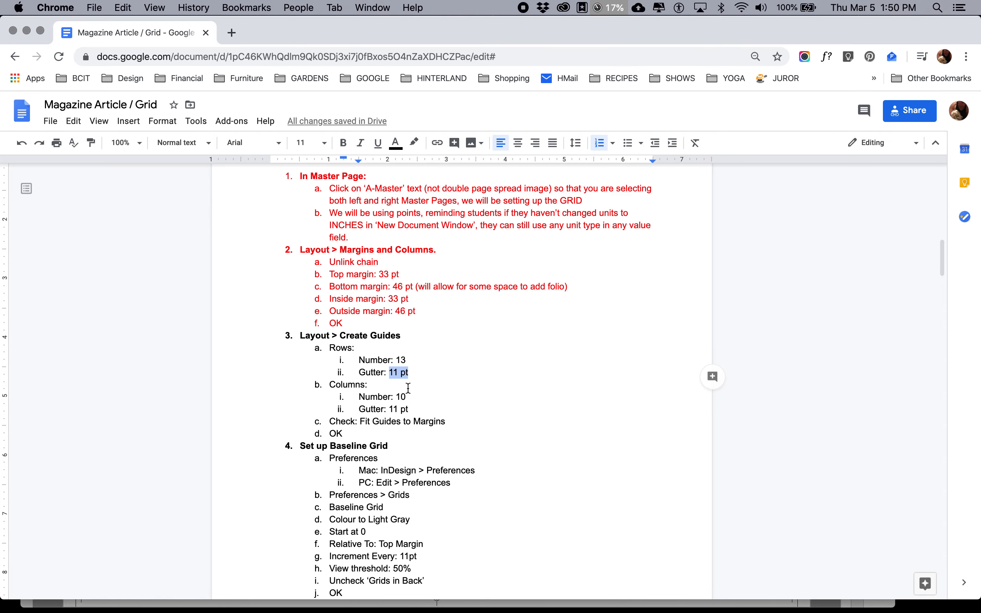
pyautogui.press('super+Tab')
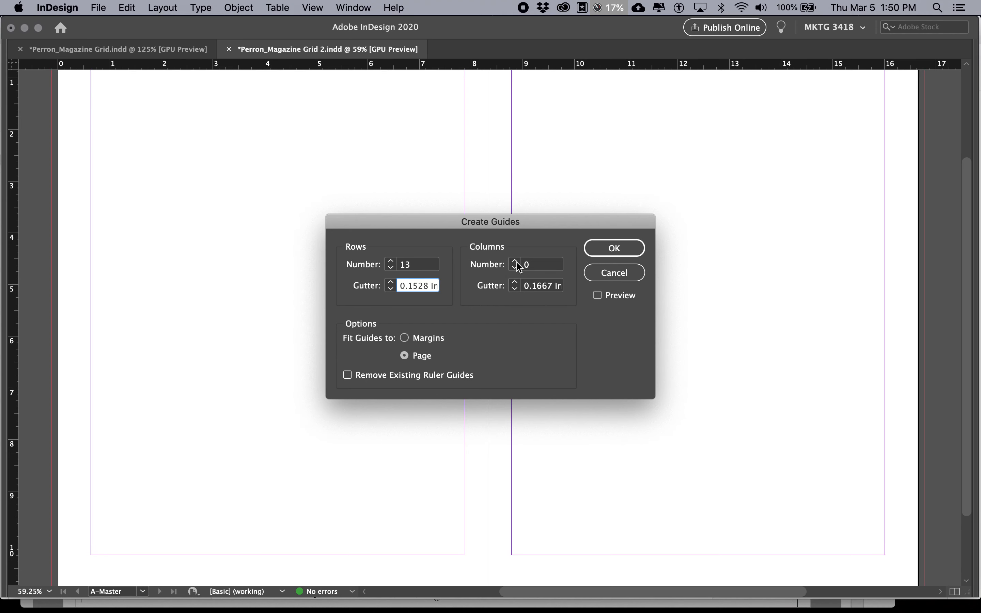
# Set the number of columns to 10 and use the 11 pt column gutter copied from the Google Docs instructions.
pyautogui.click(535, 264)
pyautogui.press('super+Tab')
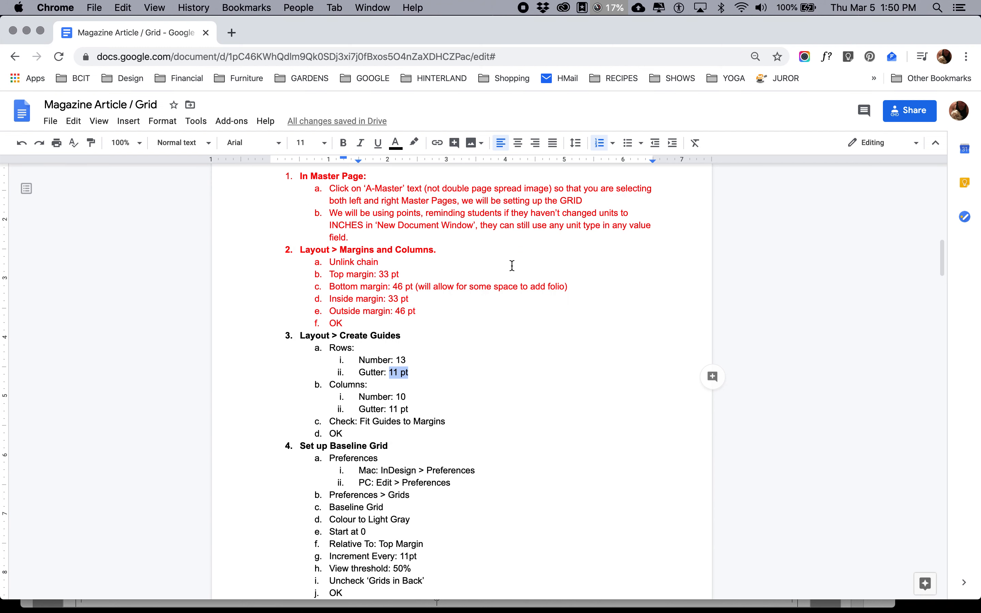
pyautogui.moveTo(408, 409); pyautogui.dragTo(388, 409)
pyautogui.press('super+c')
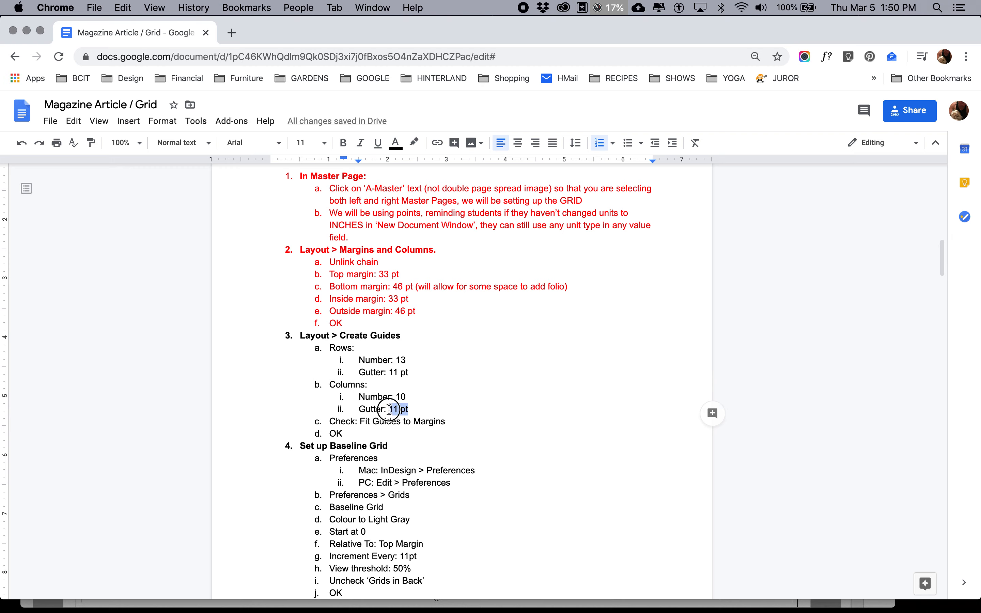
pyautogui.press('super+Tab')
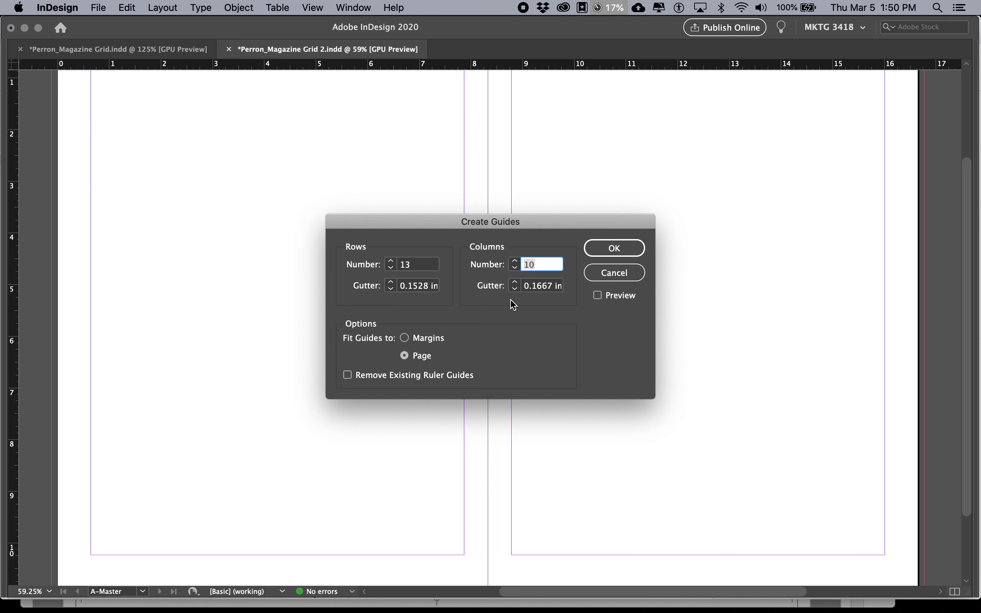
pyautogui.tripleClick(537, 285)
pyautogui.press('super+v')
# Check the remaining Create Guides instructions in Google Docs, fit the guides to Margins and create them on A-Master.
pyautogui.press('super+Tab')
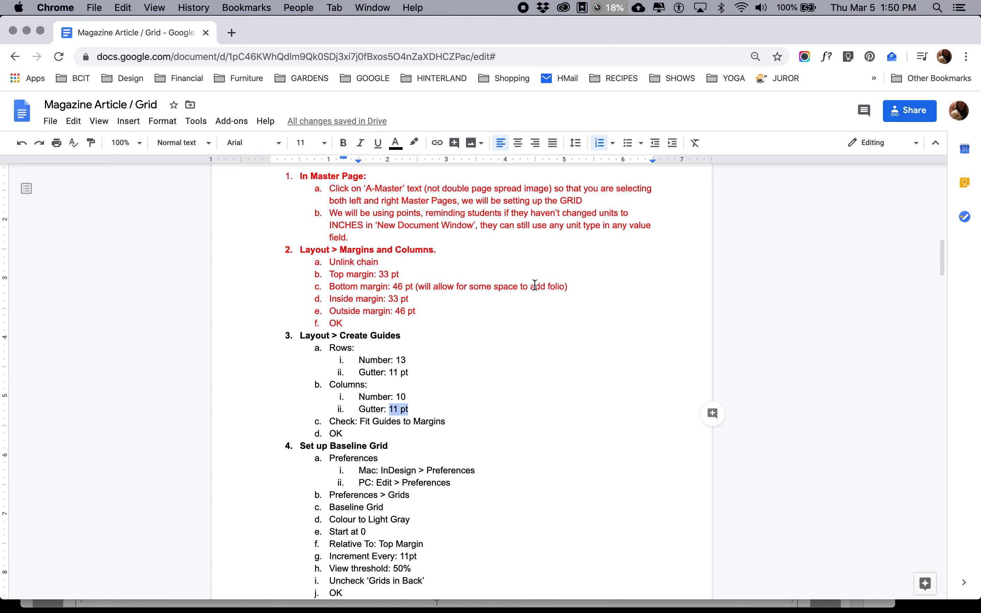
pyautogui.press('super+Tab')
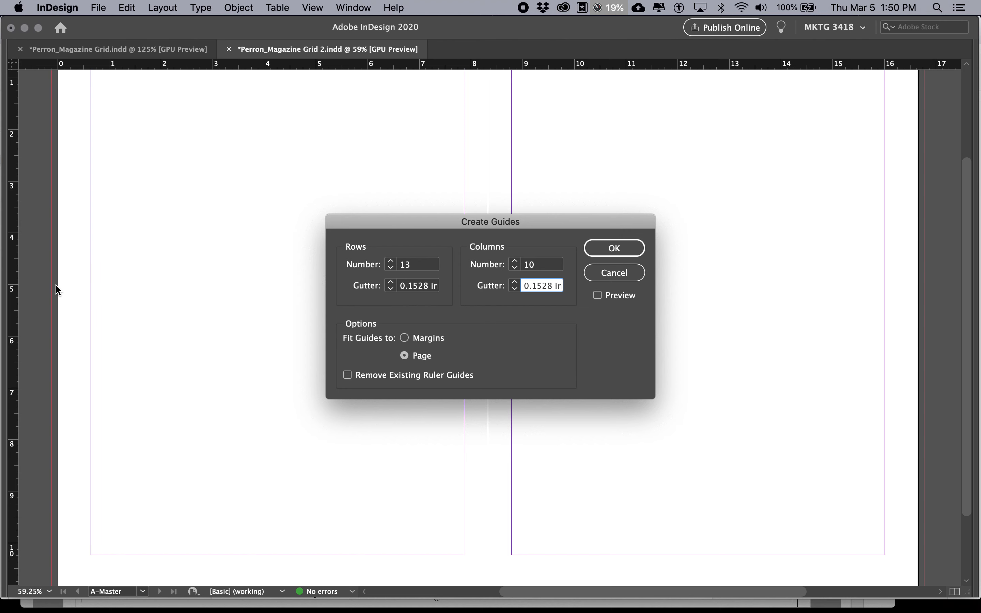
pyautogui.click(405, 338)
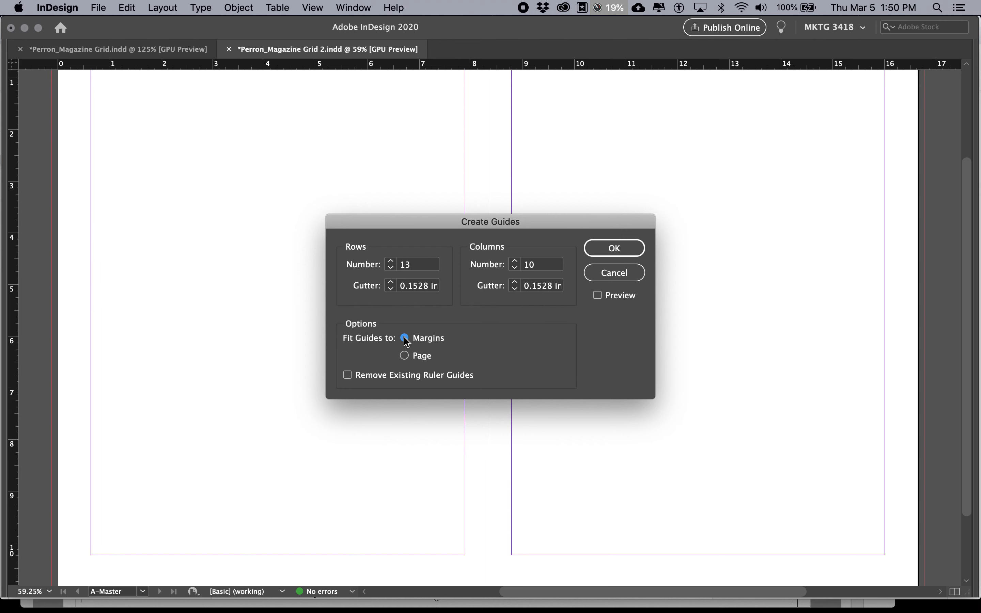
pyautogui.press('super+Tab')
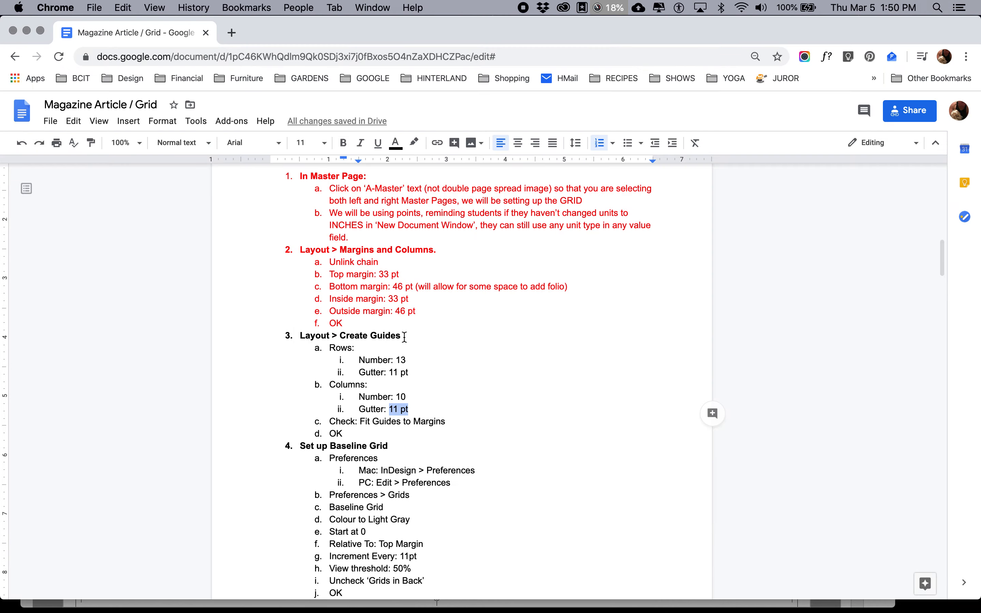
pyautogui.press('super+Tab')
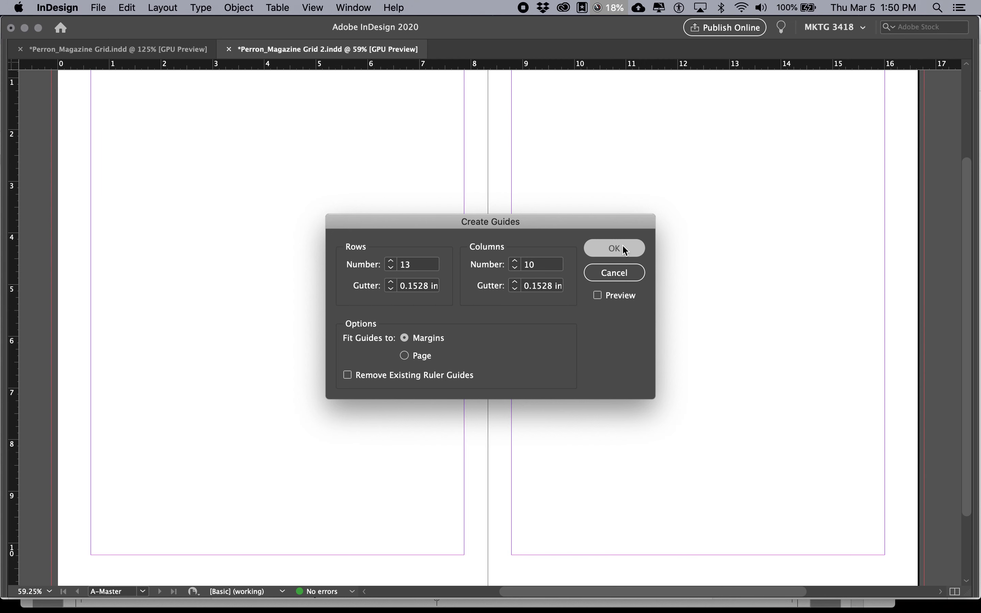
pyautogui.click(622, 244)
# Inspect the guides at the upper-left corner of A-Master's left page and look at the Create Guides options without applying anything.
pyautogui.scroll(5, 460, 262)
pyautogui.press('z')
pyautogui.click(102, 170)
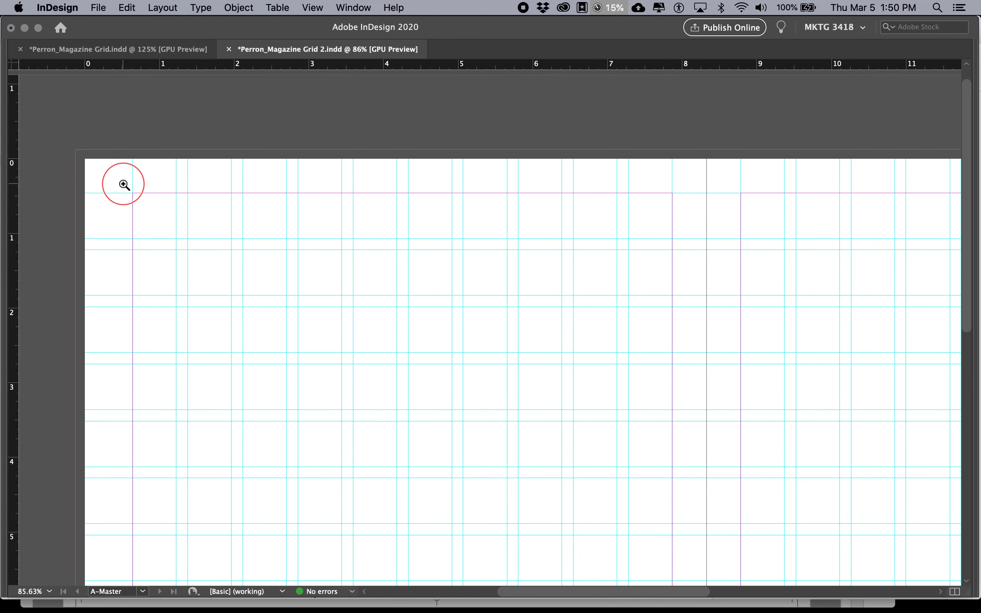
pyautogui.moveTo(124, 185); pyautogui.dragTo(172, 230)
pyautogui.moveTo(186, 241); pyautogui.dragTo(209, 277)
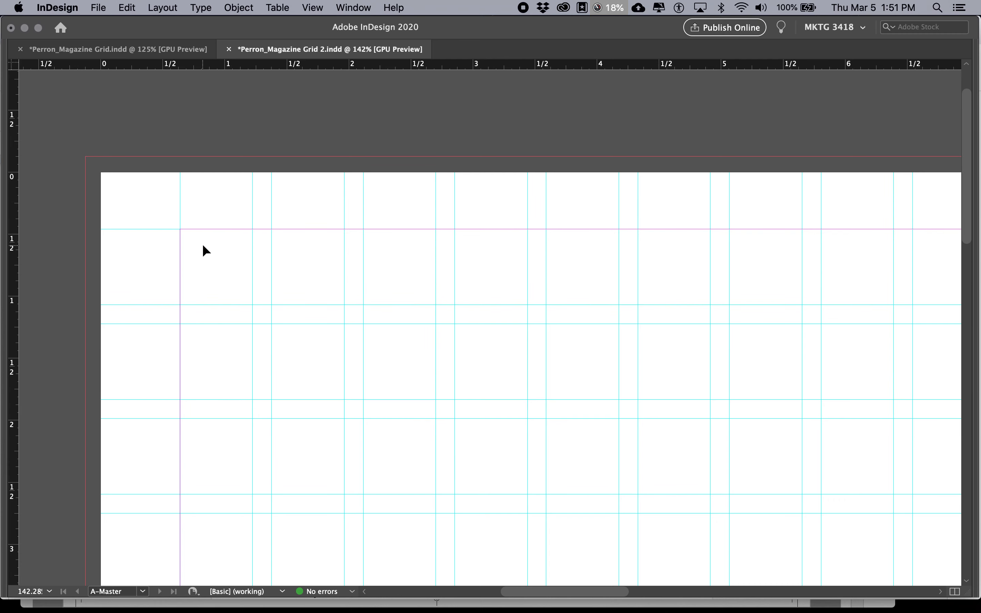
pyautogui.click(169, 8)
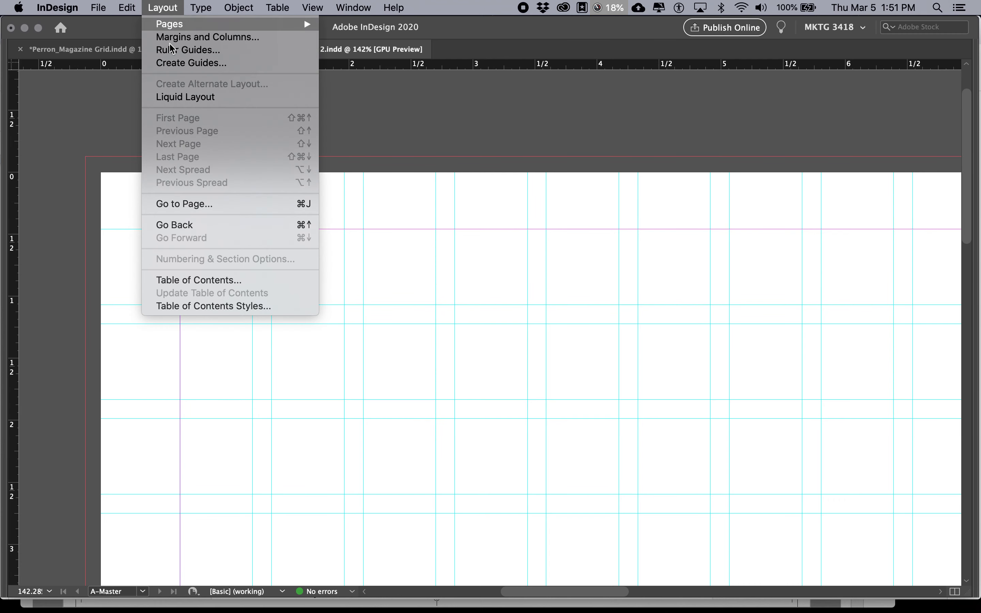
pyautogui.click(172, 63)
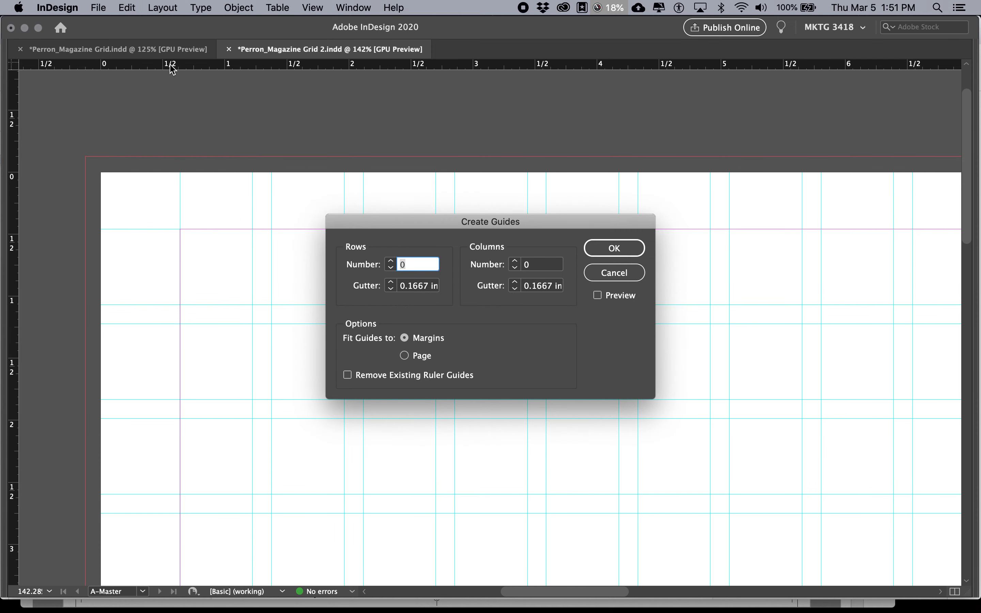
pyautogui.press('Escape')
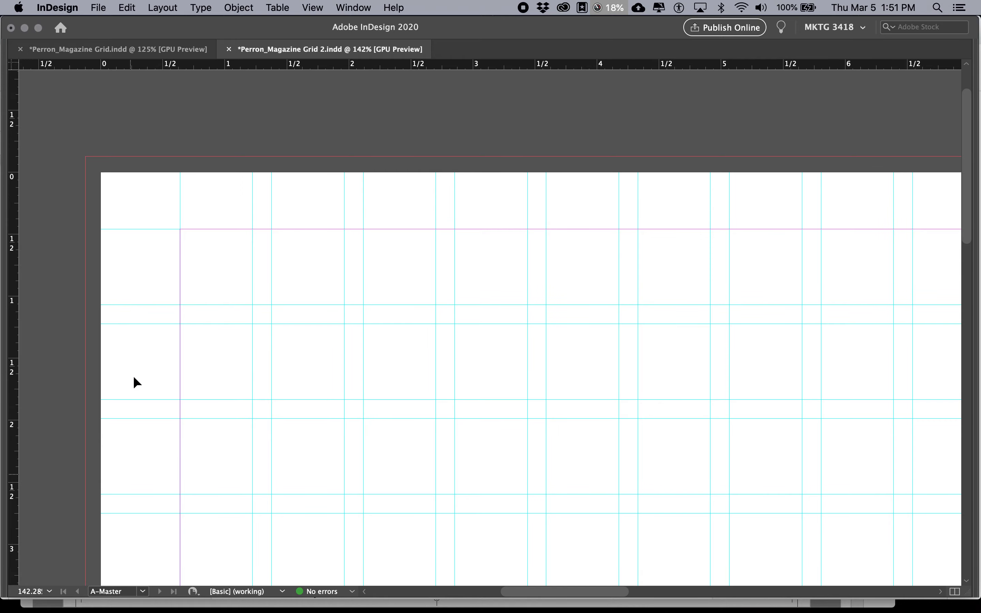
# Move the guide at the top of the left page's second row slightly down and undo the move.
pyautogui.hscroll(5, 136, 358)
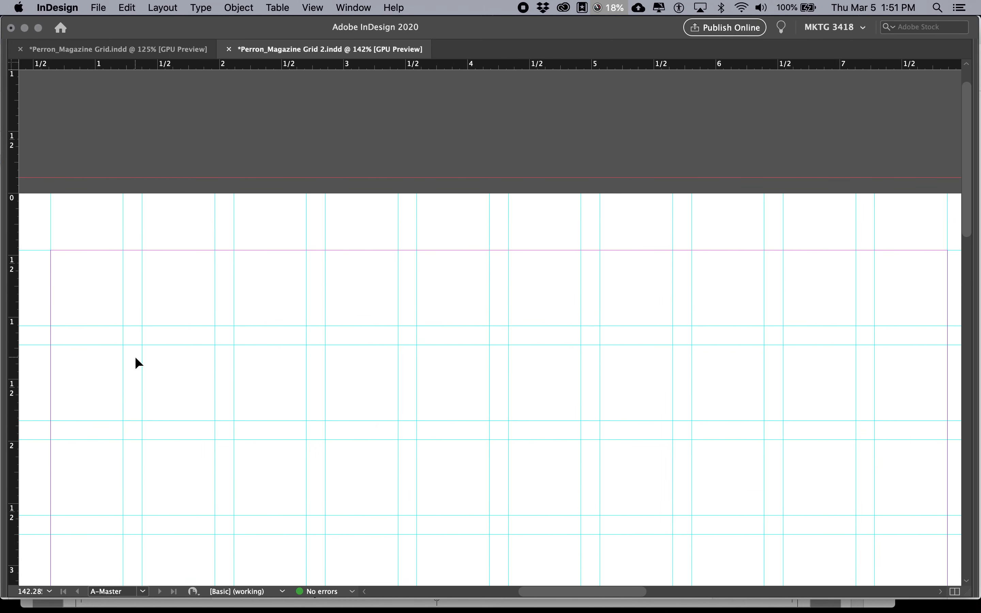
pyautogui.scroll(-3, 136, 358)
pyautogui.hscroll(3, 136, 358)
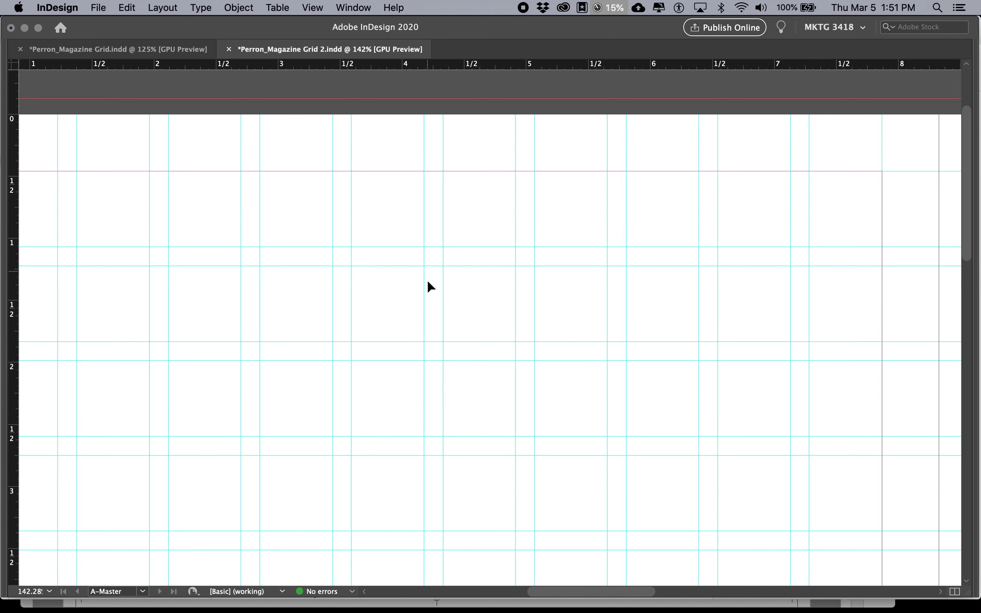
pyautogui.moveTo(468, 266); pyautogui.dragTo(469, 286)
pyautogui.press('super+z')
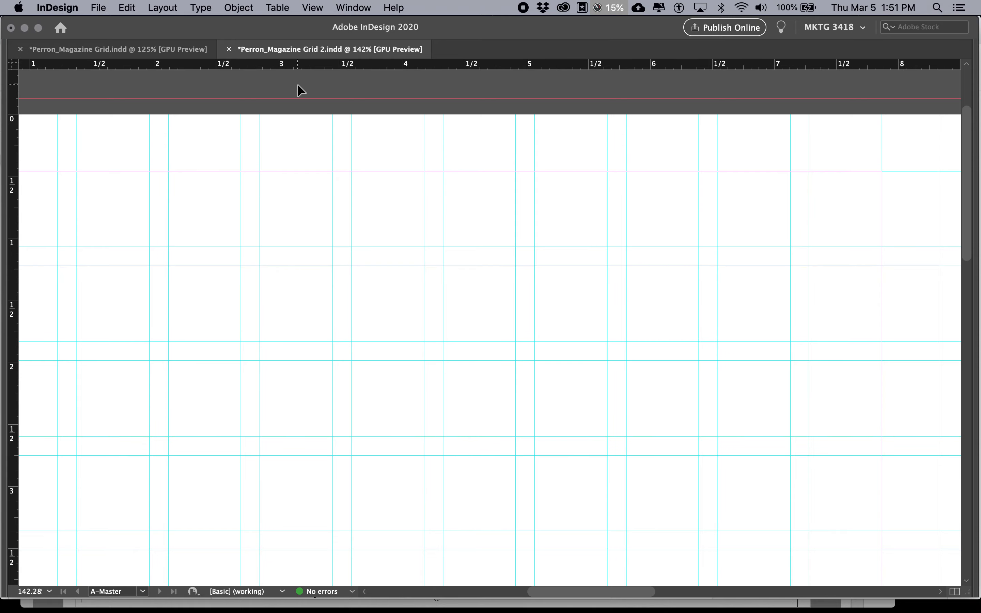
# Inspect the column guides and inside margins on both sides of A-Master's spine.
pyautogui.hscroll(15, 383, 276)
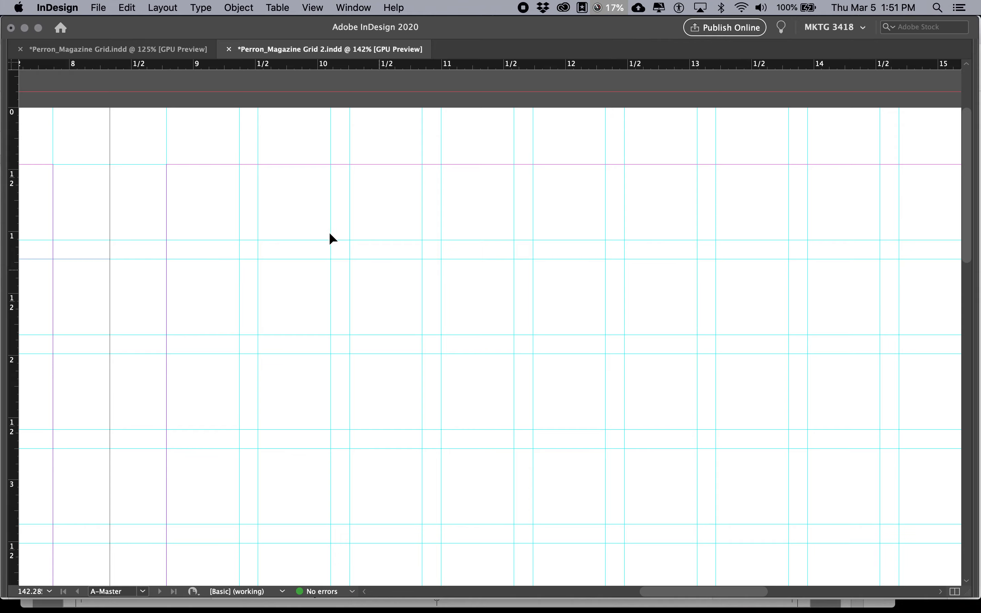
pyautogui.hscroll(-10, 236, 193)
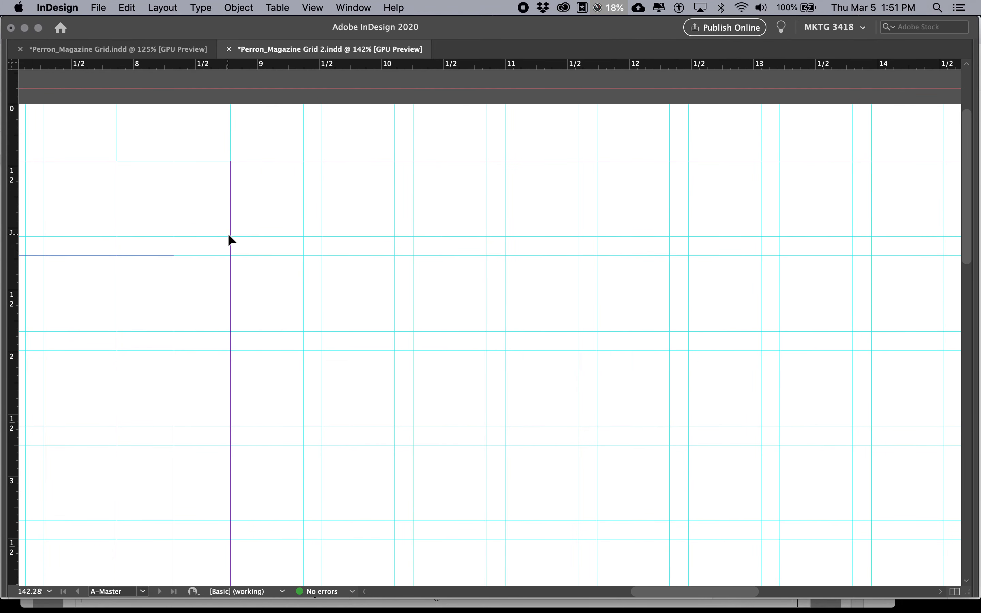
pyautogui.hscroll(-2, 228, 235)
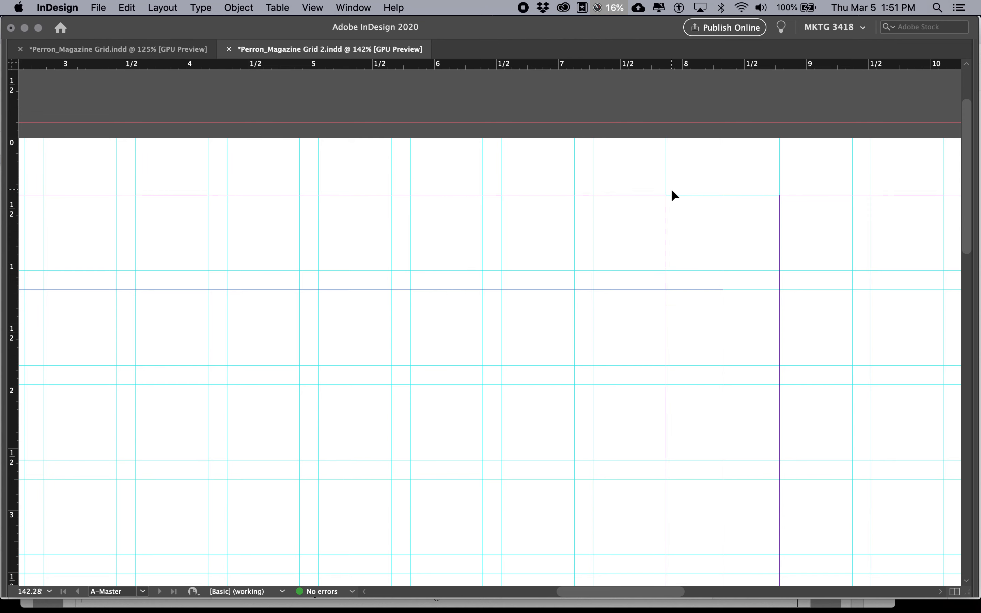
# Switch to the Google Docs instructions and colour the whole Create Guides section red.
pyautogui.press('super+Tab')
pyautogui.scroll(-5, 467, 439)
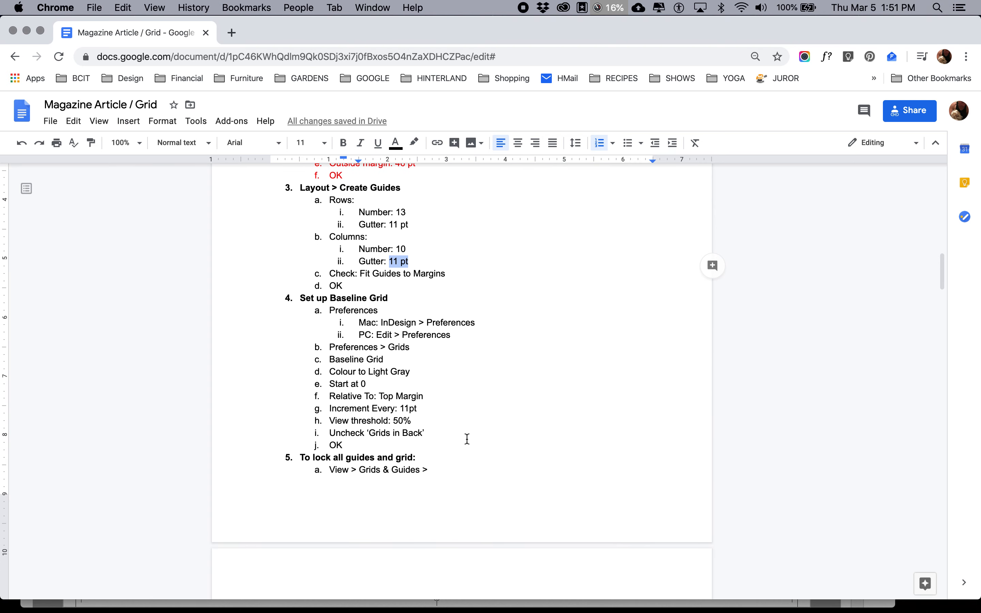
pyautogui.click(385, 274)
pyautogui.scroll(2, 337, 285)
pyautogui.moveTo(348, 315); pyautogui.dragTo(296, 228)
pyautogui.click(402, 143)
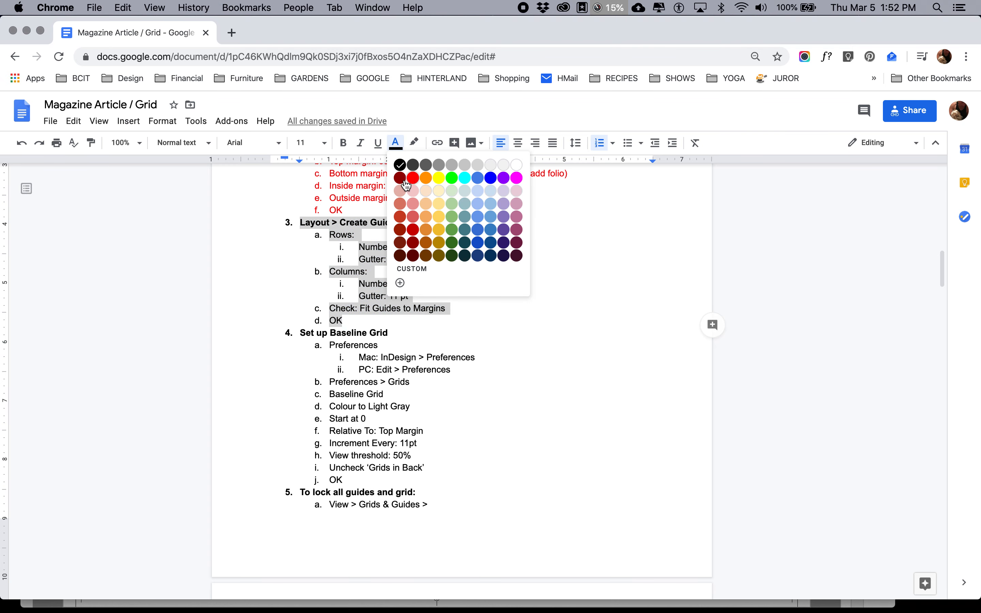
pyautogui.click(413, 180)
# Look at the baseline grid in the finished magazine document and read the Set up Baseline Grid instructions in Google Docs.
pyautogui.press('super+Tab')
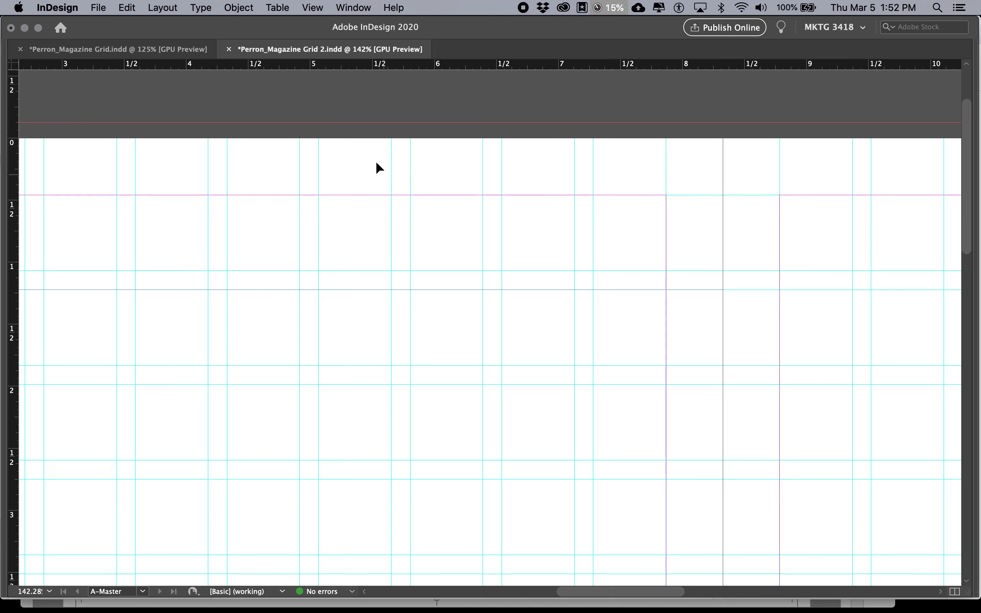
pyautogui.click(167, 49)
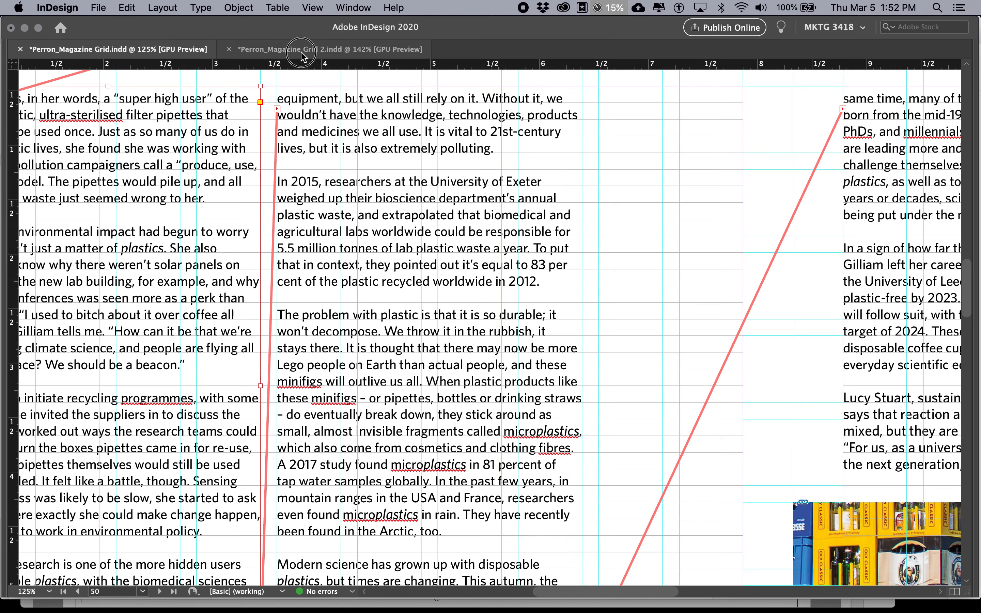
pyautogui.click(328, 49)
pyautogui.press('super+Tab')
pyautogui.scroll(-3, 402, 357)
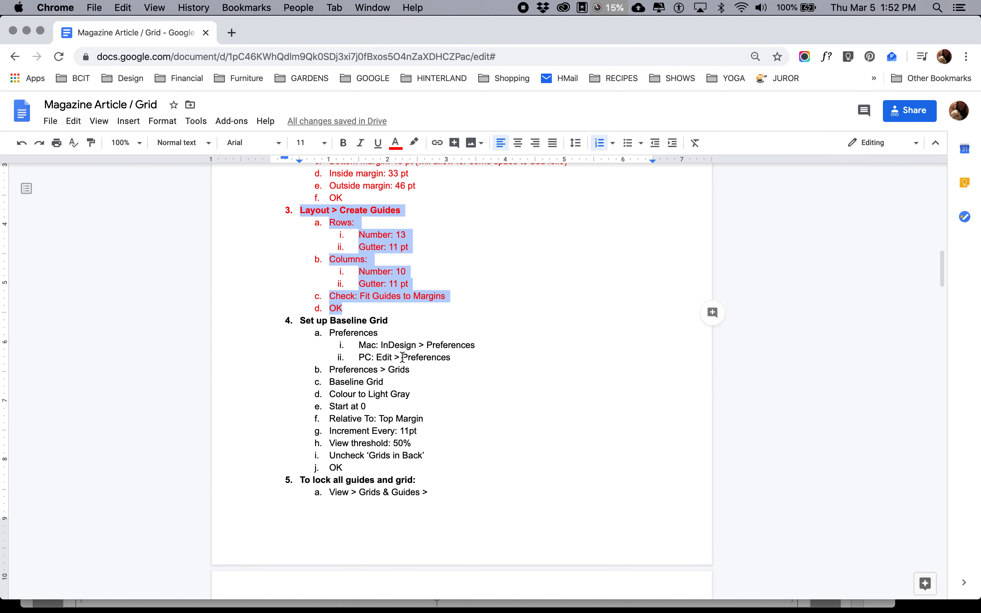
# Check the Preferences path in Google Docs and open the Grids preferences for the blank magazine document.
pyautogui.press('super+Tab')
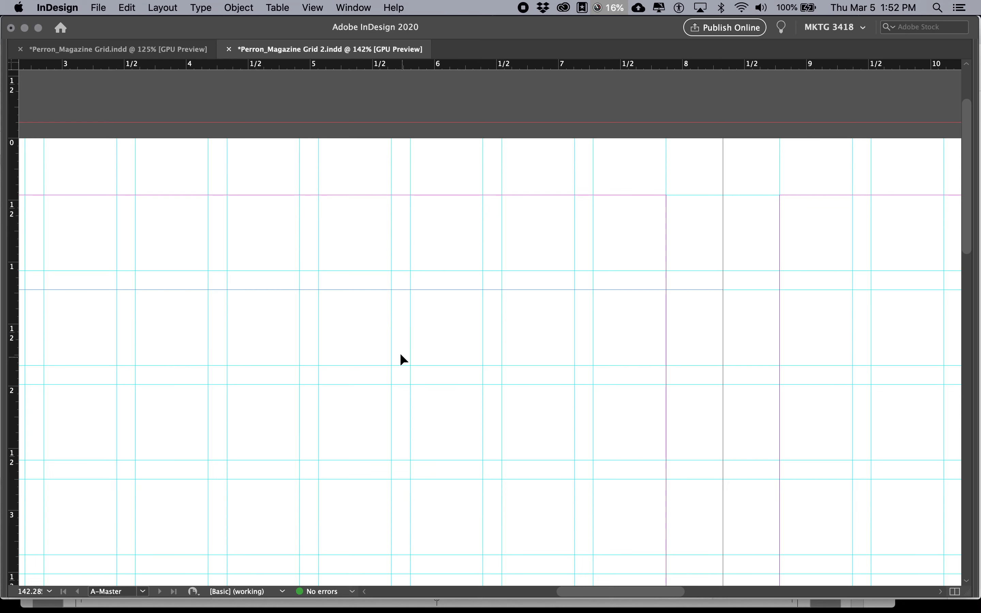
pyautogui.click(80, 9)
pyautogui.moveTo(75, 37)
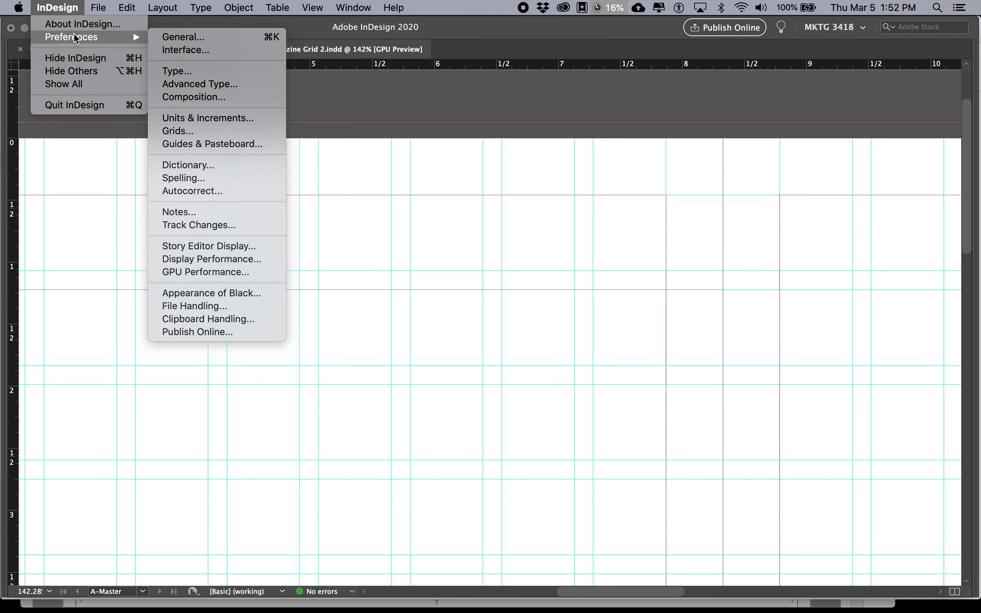
pyautogui.press('super+Tab')
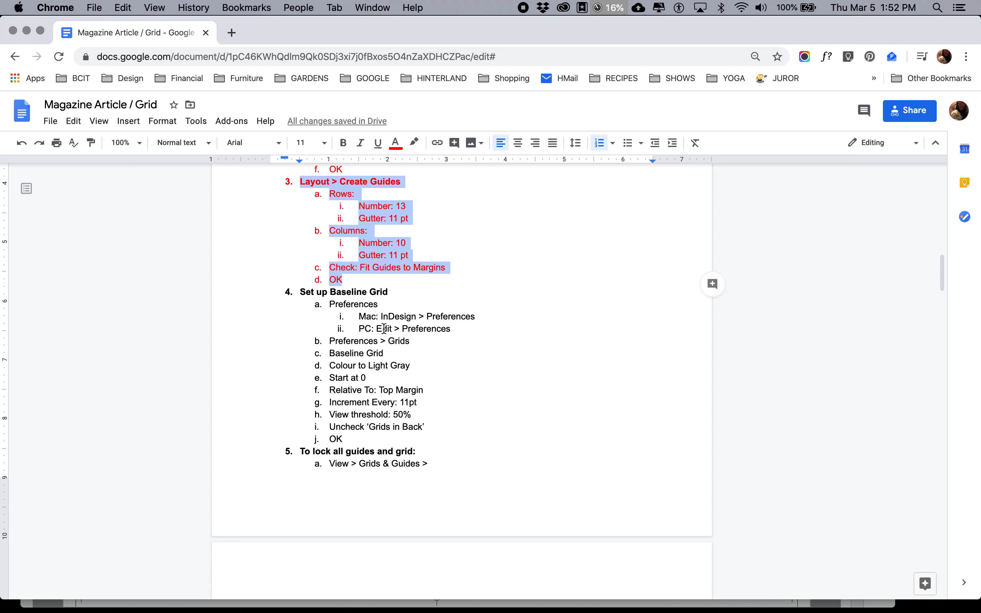
pyautogui.press('super+Tab')
pyautogui.click(64, 7)
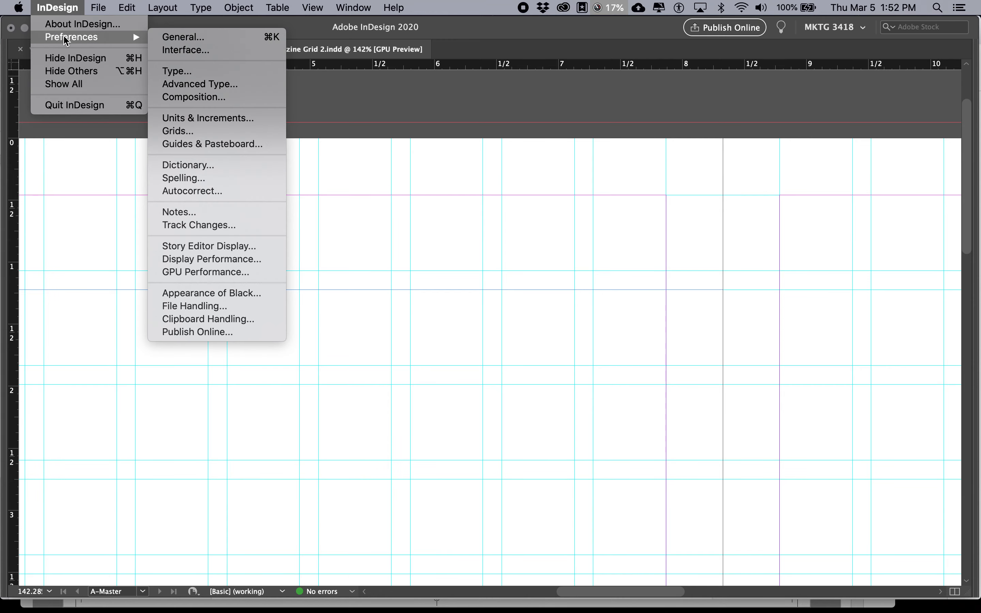
pyautogui.click(201, 118)
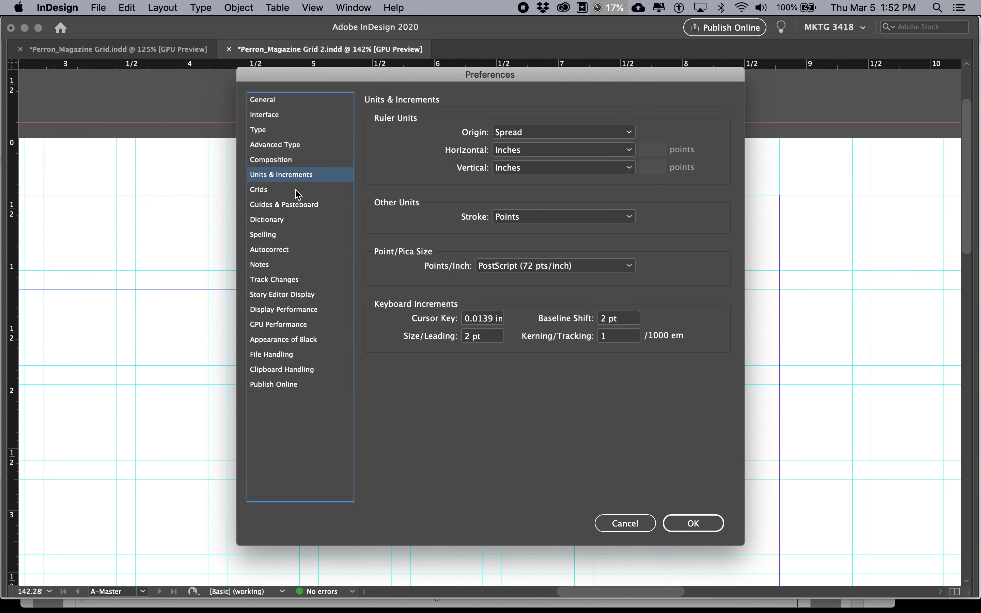
pyautogui.click(281, 190)
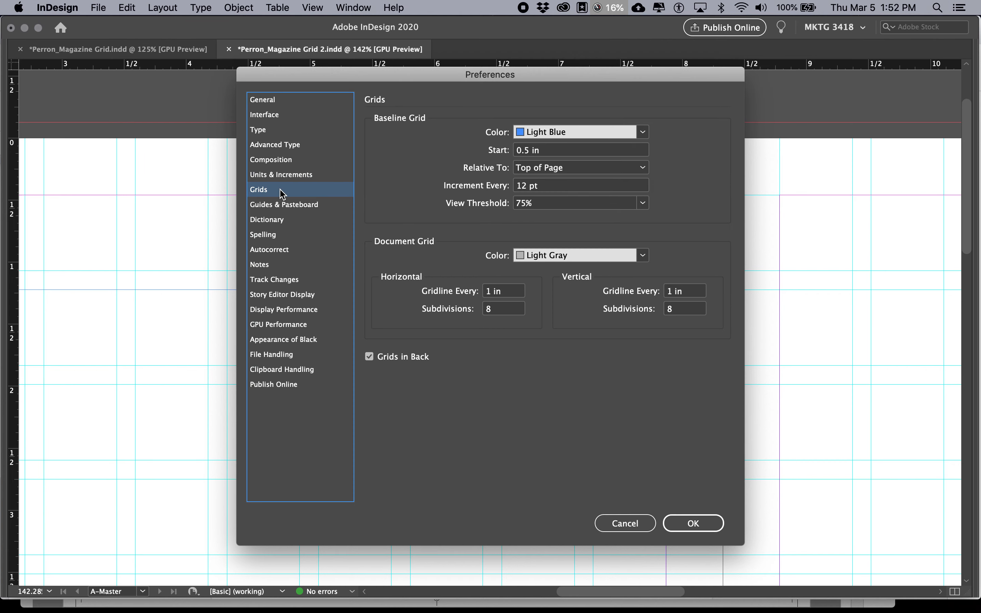
# Check the baseline grid instructions in Google Docs and set the baseline grid colour to Charcoal.
pyautogui.press('super+Tab')
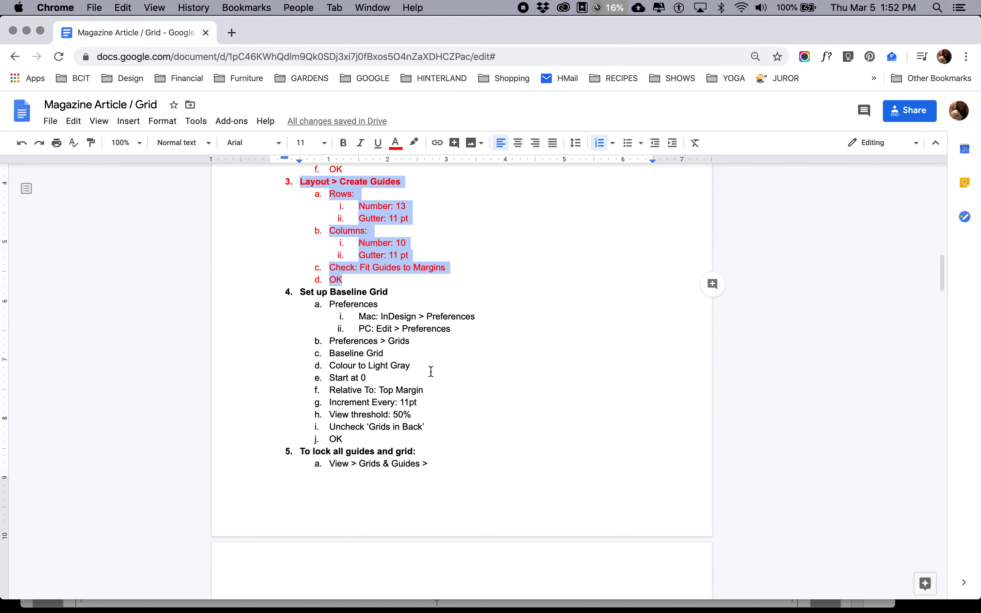
pyautogui.scroll(-3, 431, 371)
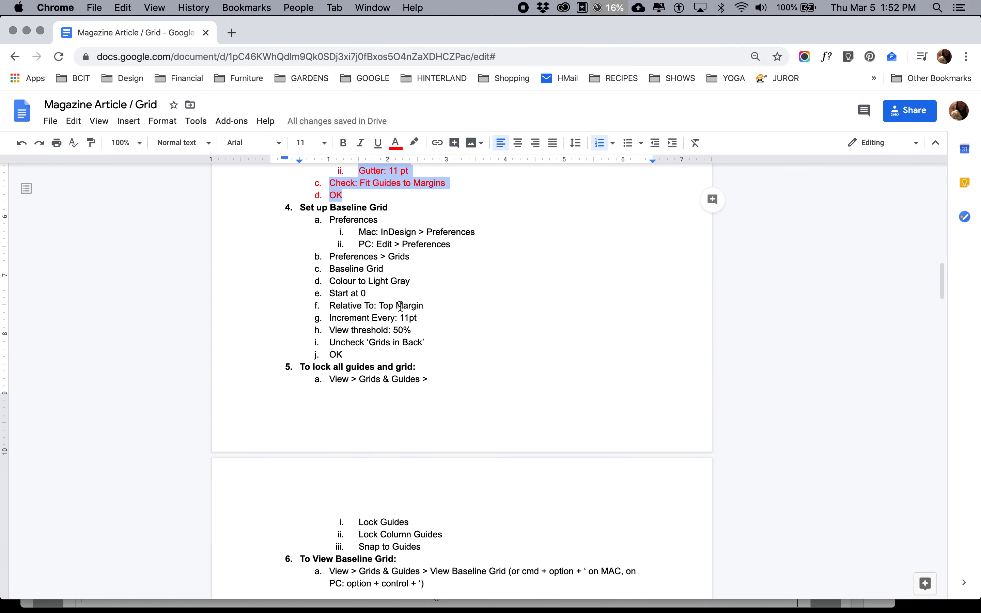
pyautogui.scroll(-1, 416, 279)
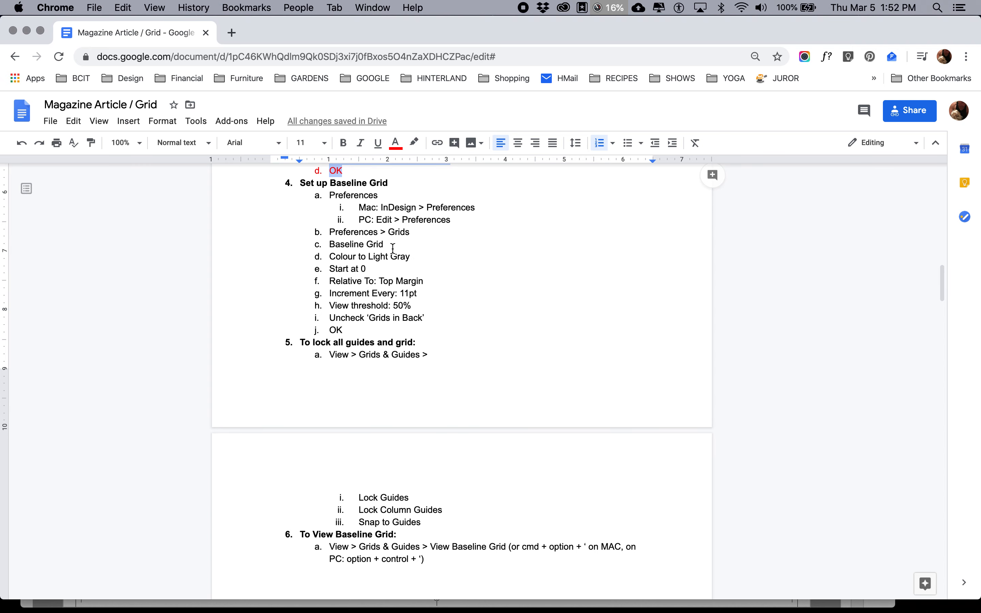
pyautogui.doubleClick(358, 246)
pyautogui.press('super+Tab')
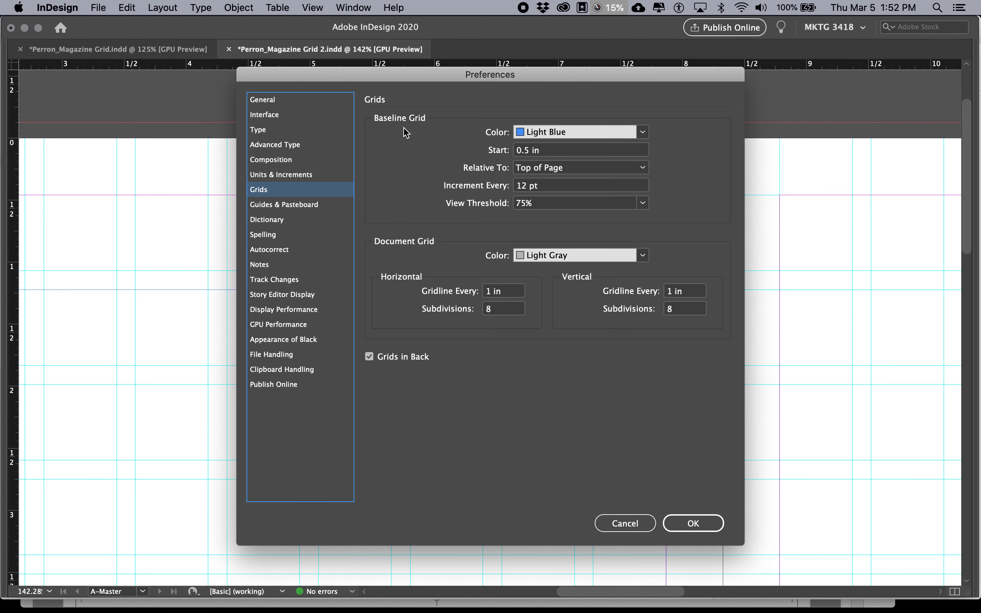
pyautogui.click(642, 132)
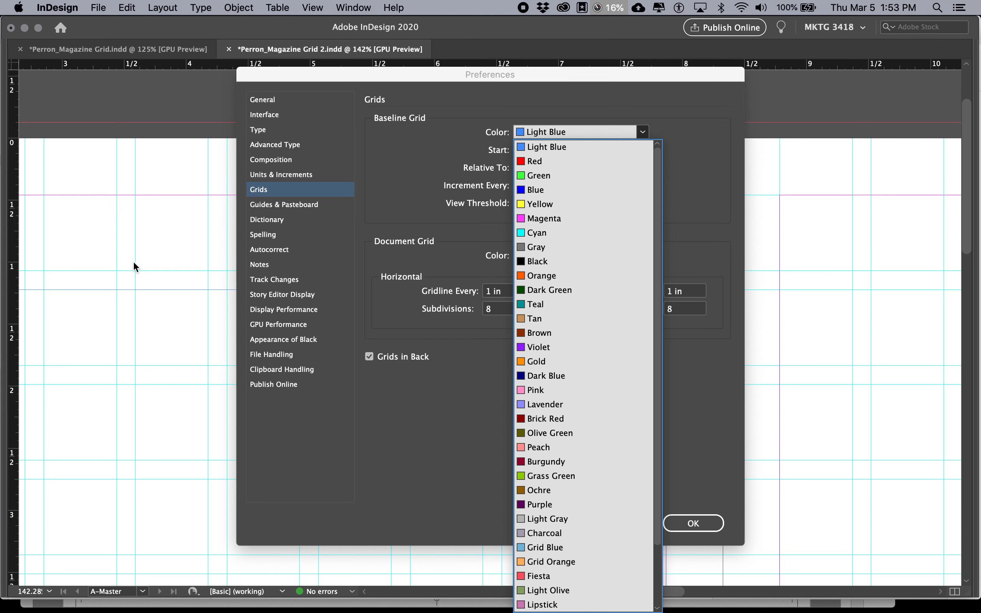
pyautogui.click(606, 525)
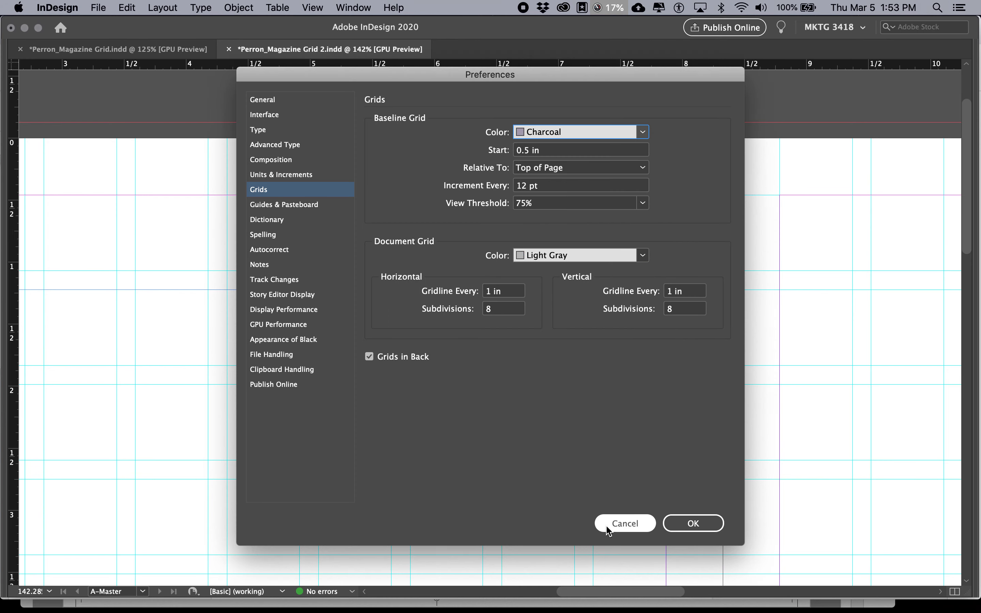
# Following the Google Docs instructions, set the baseline grid to start at 0 relative to Top Margin.
pyautogui.press('super+Tab')
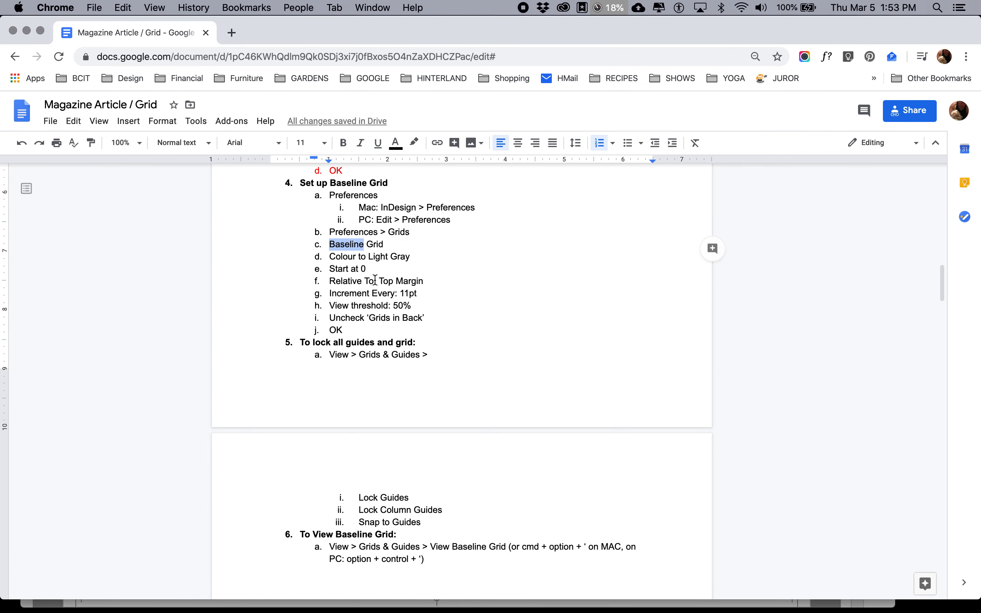
pyautogui.click(366, 268)
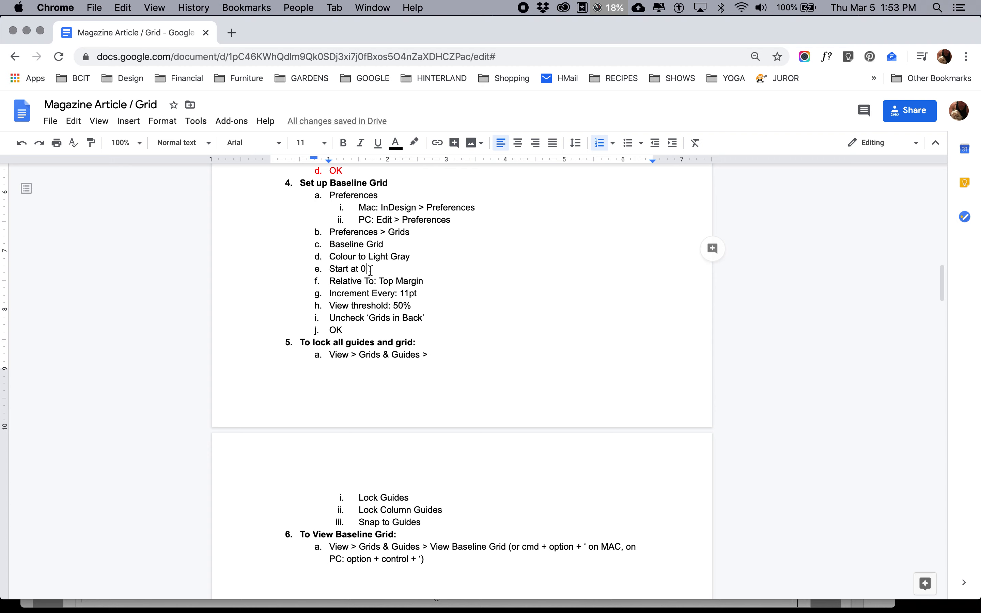
pyautogui.press('super+Tab')
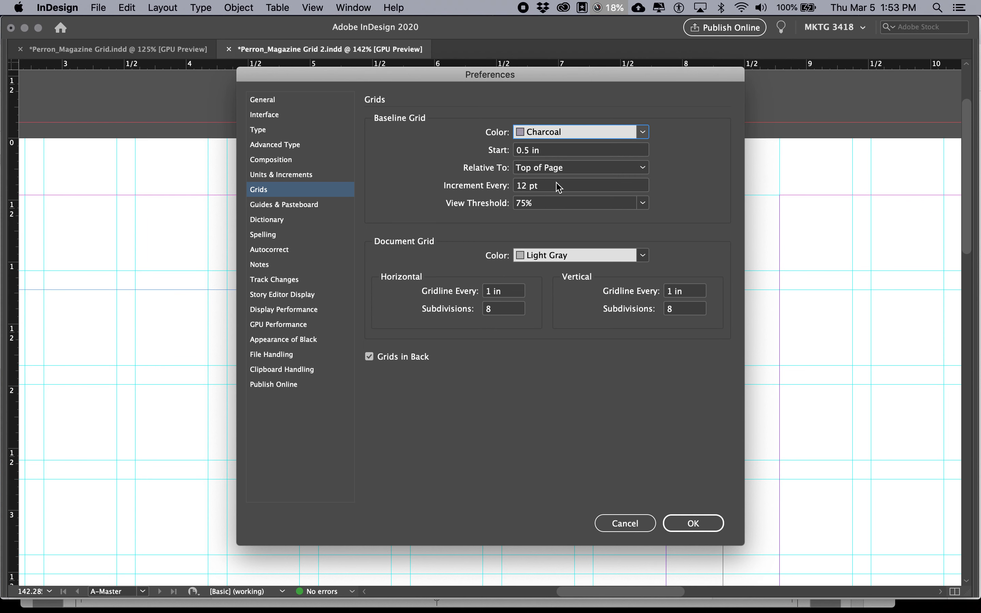
pyautogui.tripleClick(537, 158)
pyautogui.write('0')
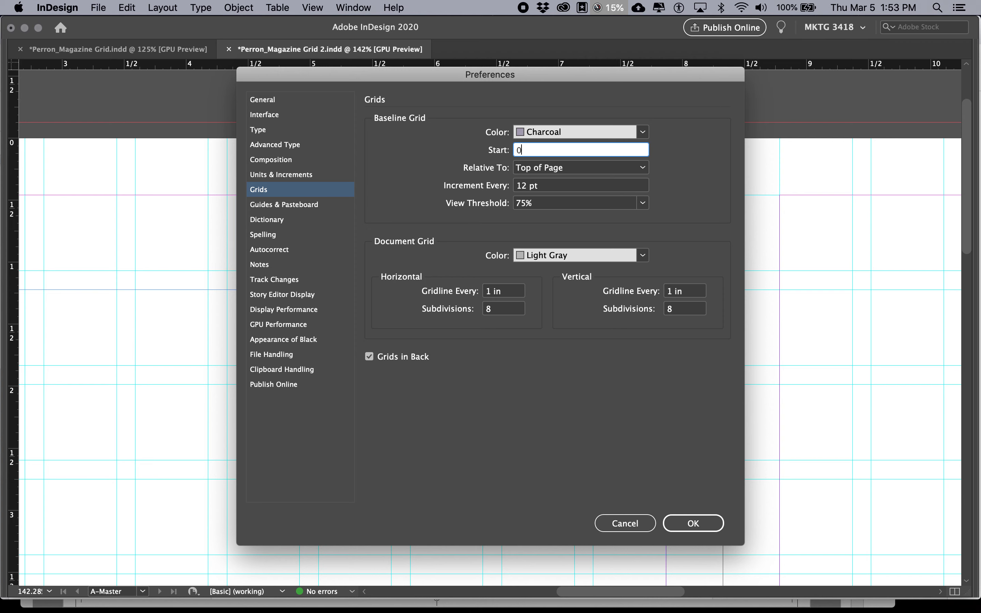
pyautogui.press('super+Tab')
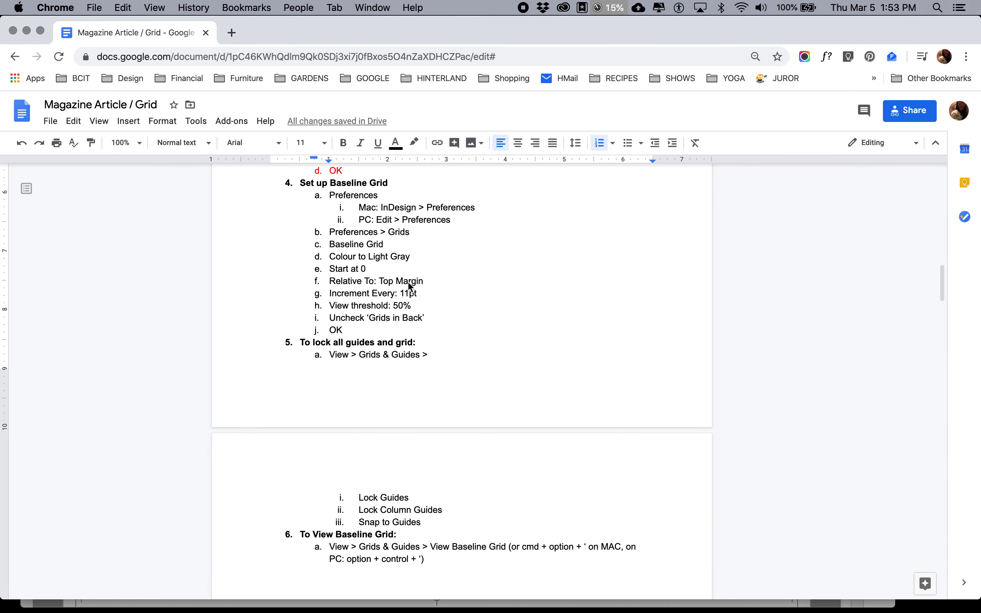
pyautogui.press('super+Tab')
pyautogui.click(635, 173)
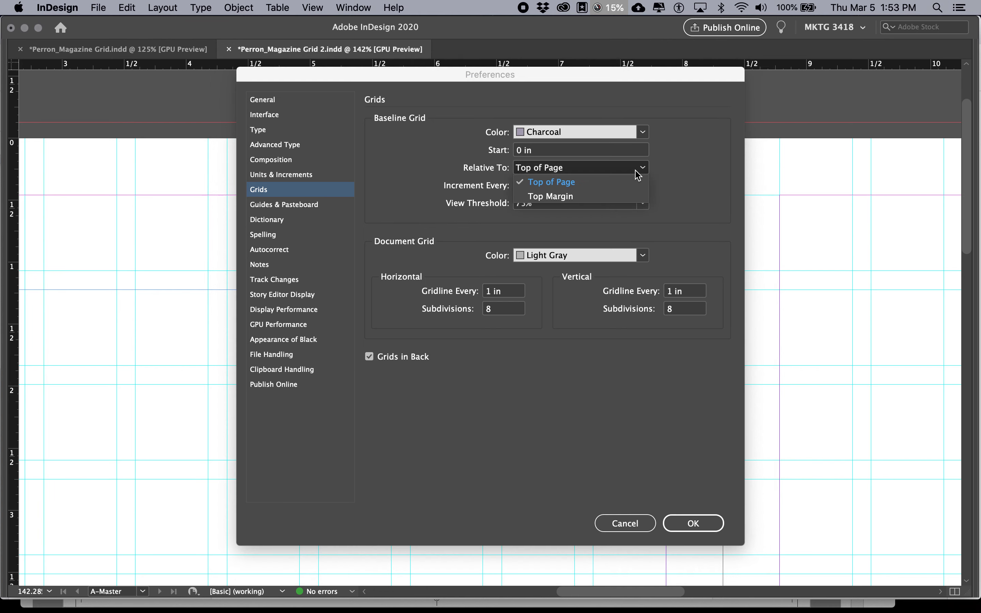
pyautogui.click(624, 198)
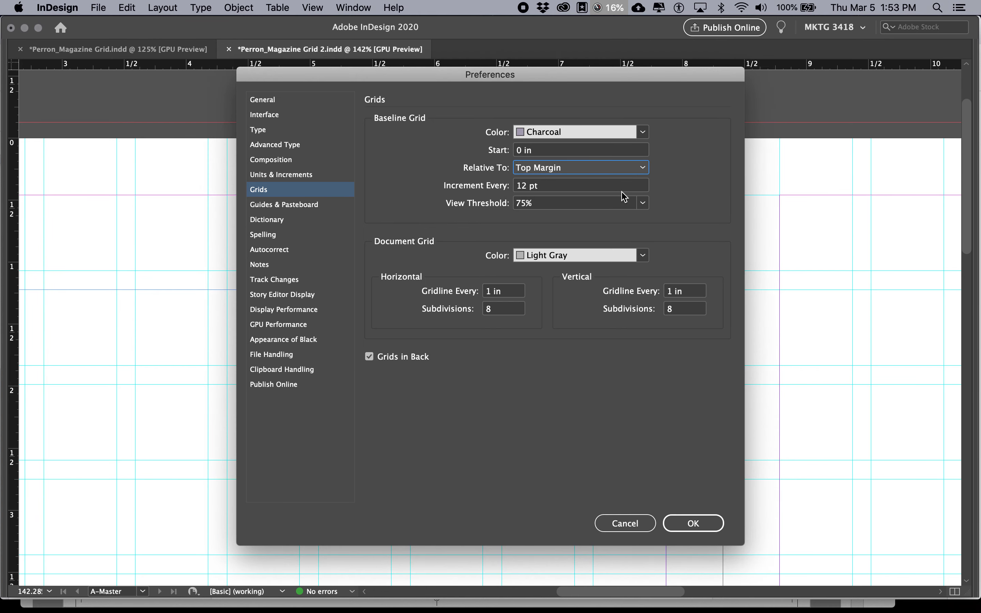
# Check the increment in Google Docs and set the baseline grid's Increment Every to 11 pt.
pyautogui.press('super+Tab')
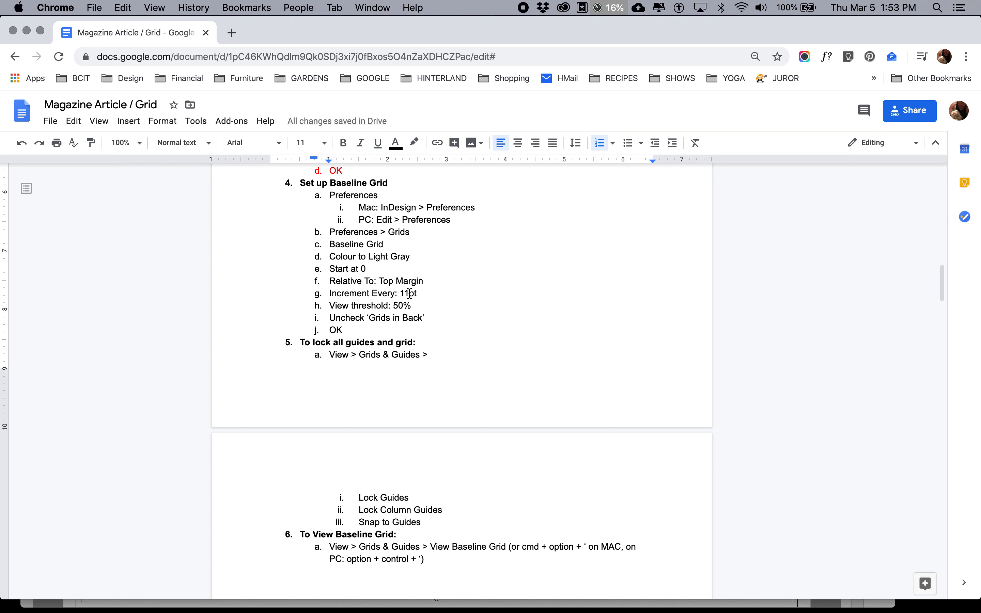
pyautogui.press('super+Tab')
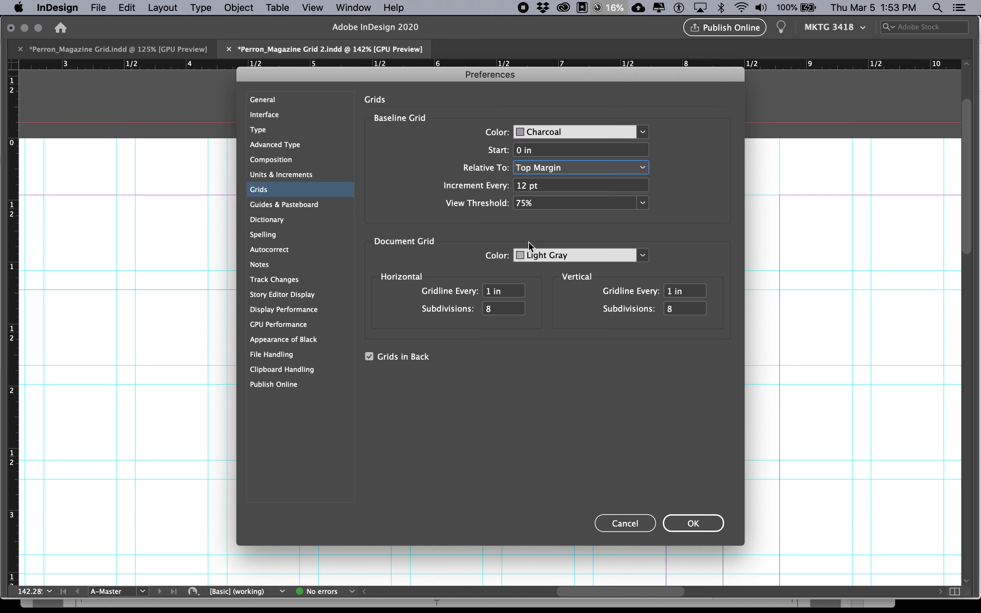
pyautogui.click(527, 187)
pyautogui.press('BackSpace')
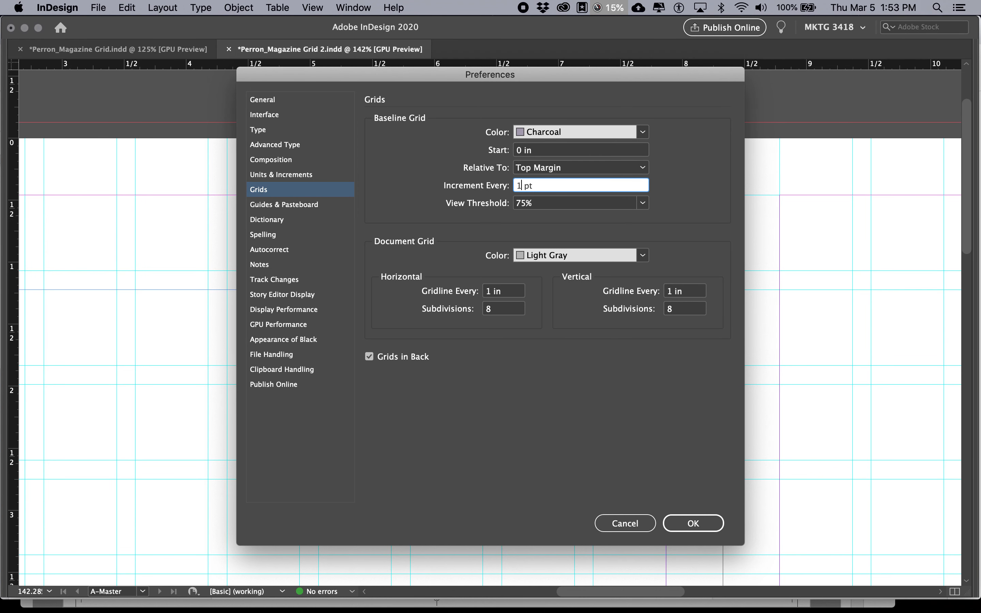
pyautogui.write('1')
pyautogui.press('Return')
# Check the font size and leading of the body paragraph starting "In 2015" in the finished magazine document.
pyautogui.click(148, 49)
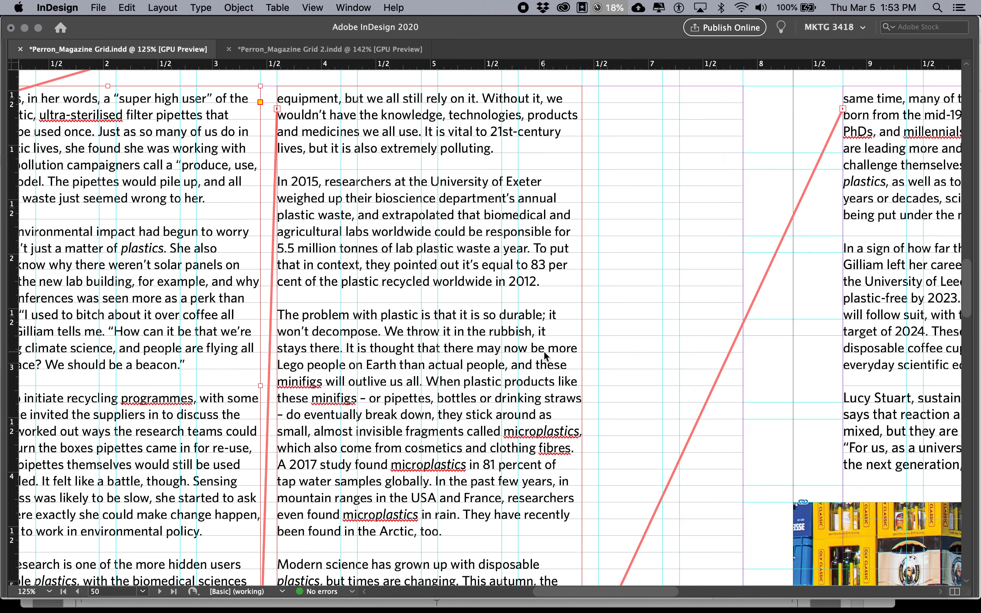
pyautogui.click(483, 315)
pyautogui.press('Tab')
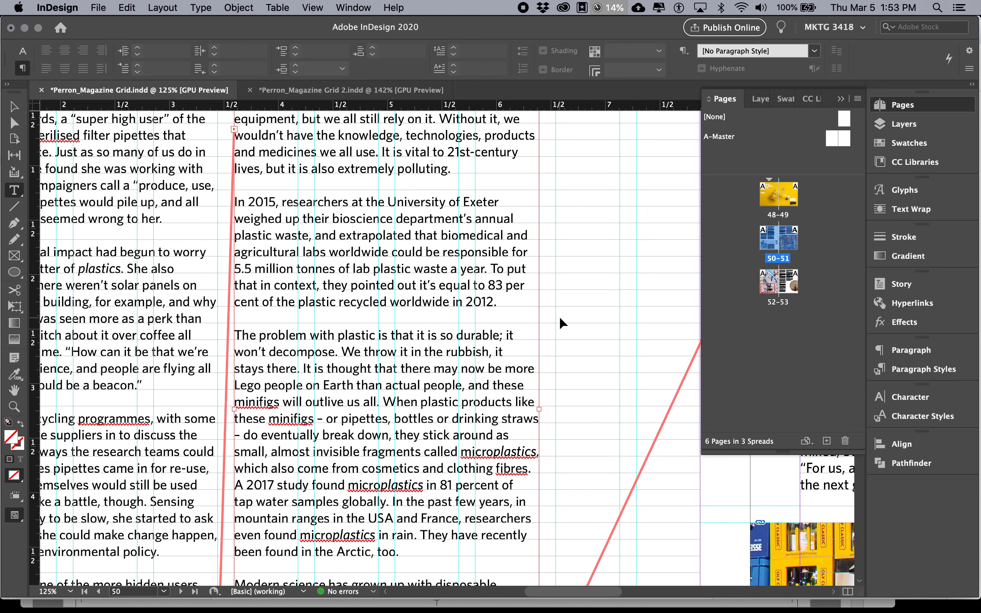
pyautogui.press('super+t')
pyautogui.click(256, 202)
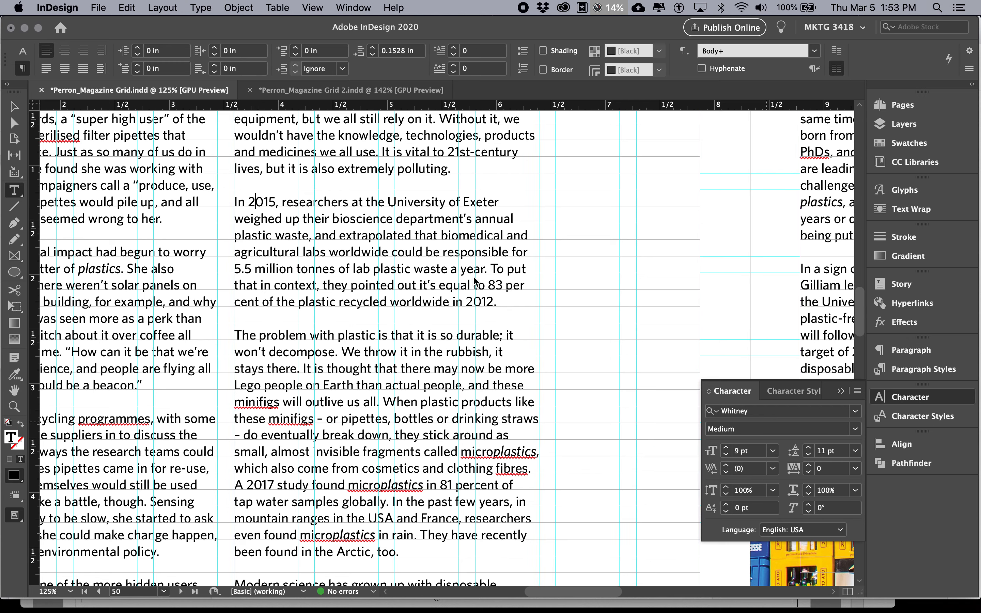
pyautogui.moveTo(234, 201); pyautogui.dragTo(499, 293)
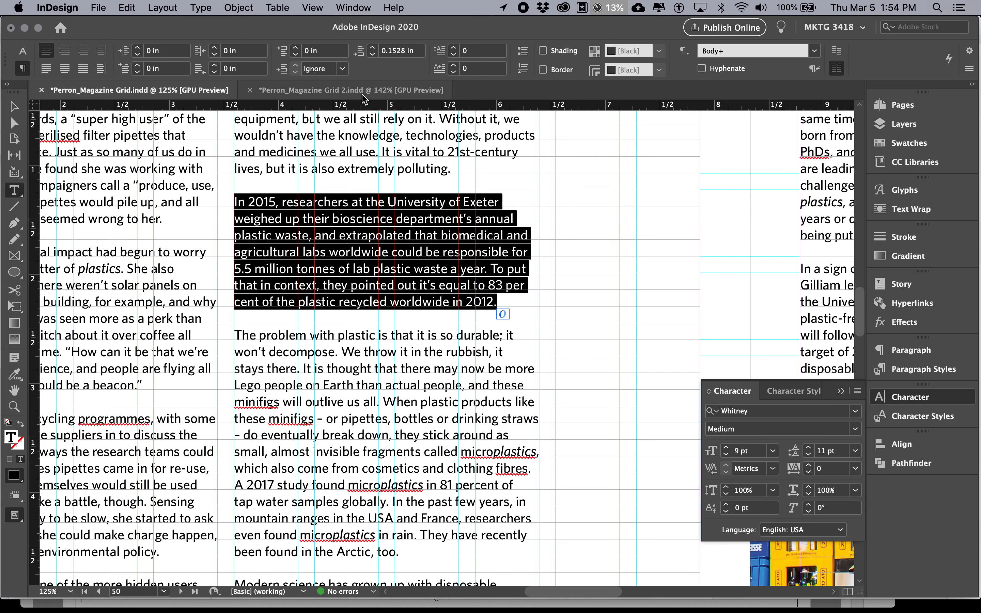
# In the grid preferences for Perron_Magazine Grid 2, set the baseline grid's Increment Every to 11 pt and its colour to Light Gray.
pyautogui.click(57, 7)
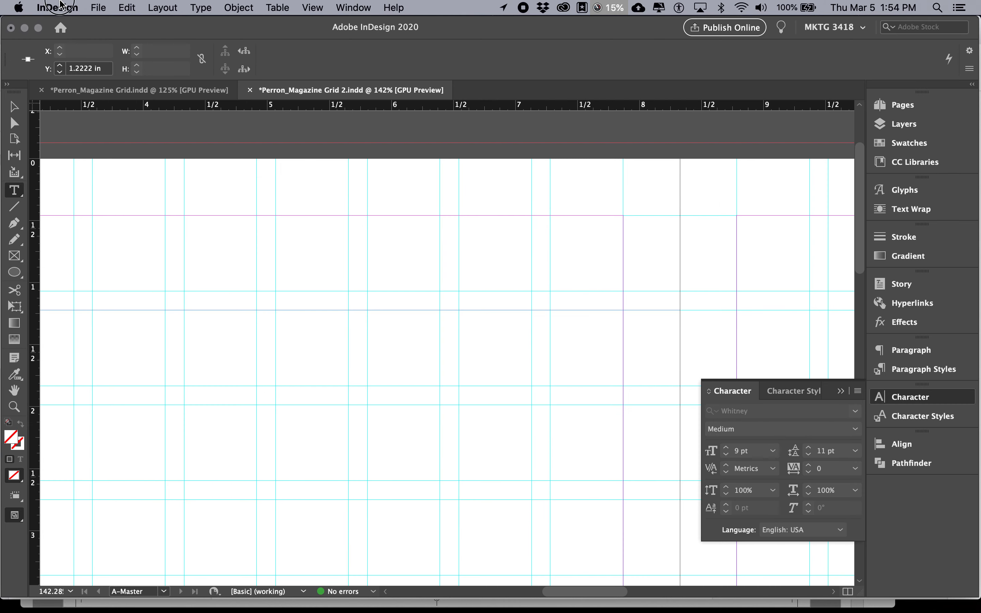
pyautogui.moveTo(81, 36)
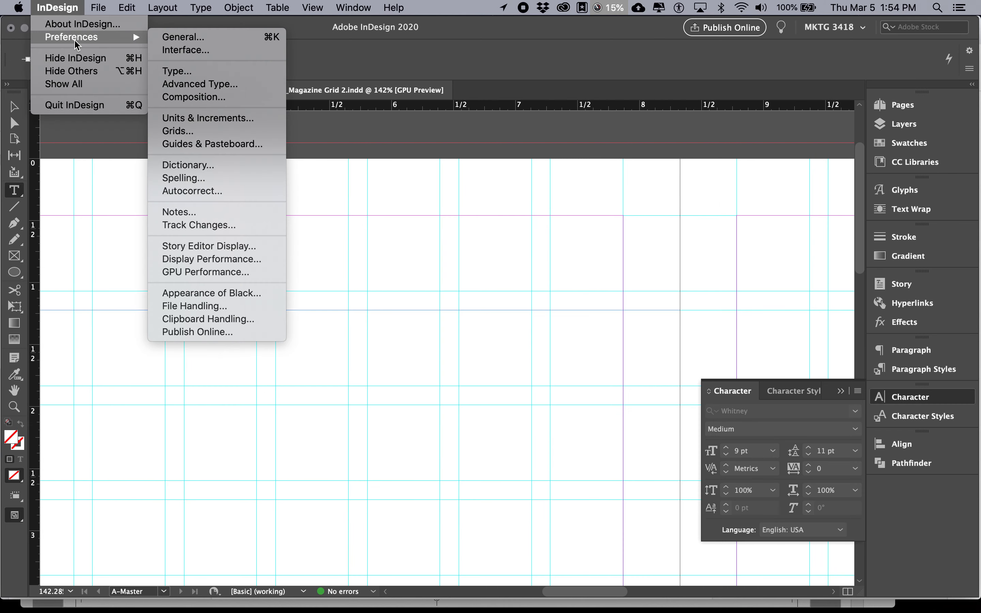
pyautogui.click(210, 135)
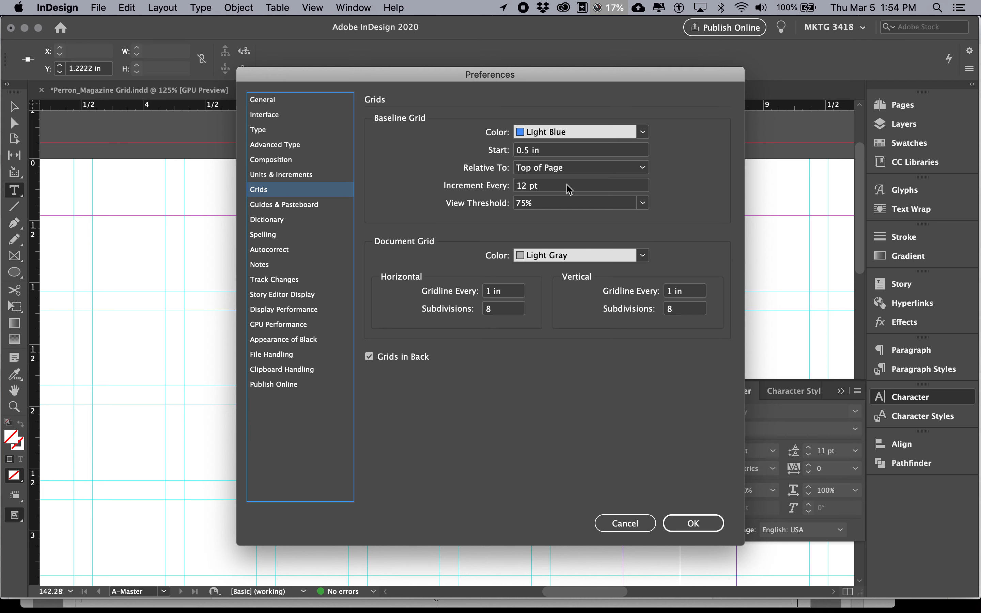
pyautogui.moveTo(525, 187); pyautogui.dragTo(523, 189)
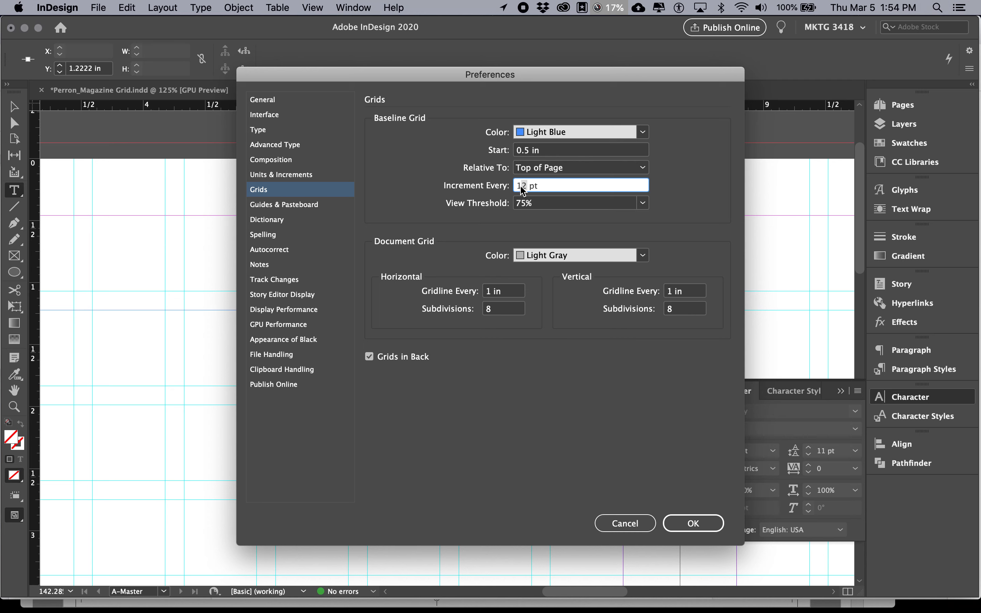
pyautogui.write('1')
pyautogui.click(644, 138)
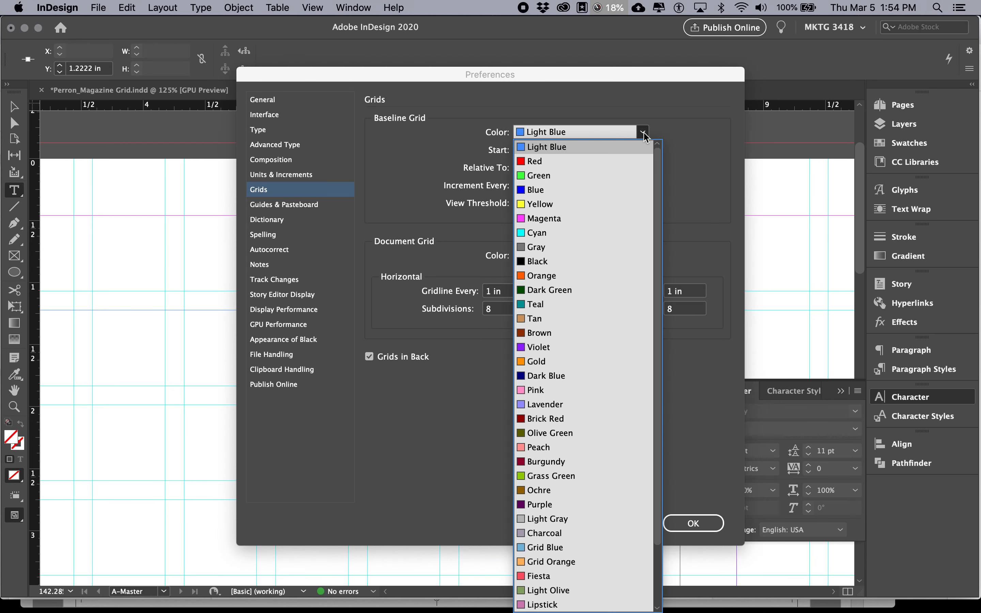
pyautogui.click(584, 519)
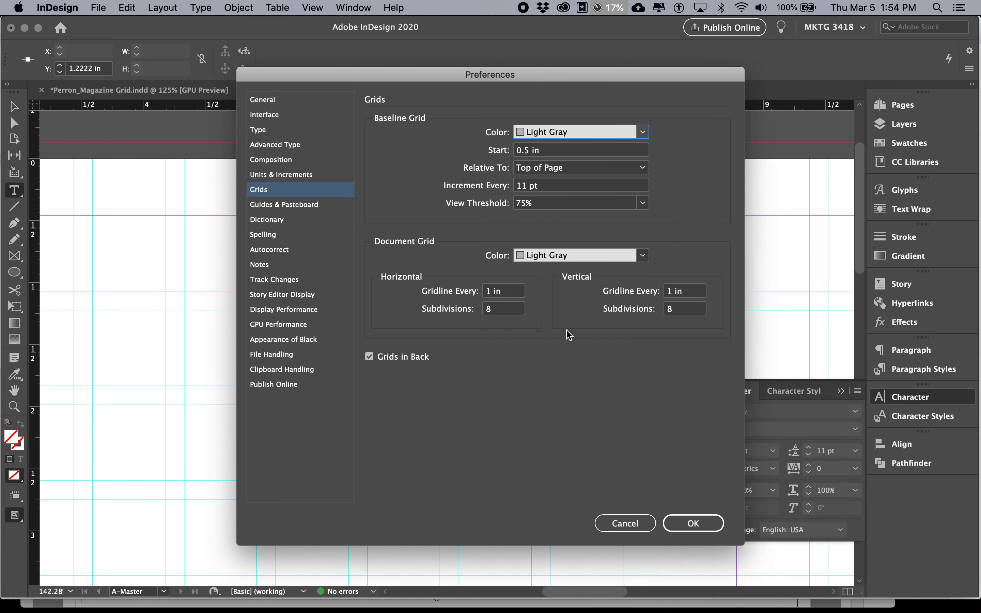
# Set the baseline grid to start at 0 relative to Top Margin.
pyautogui.click(539, 150)
pyautogui.write('0')
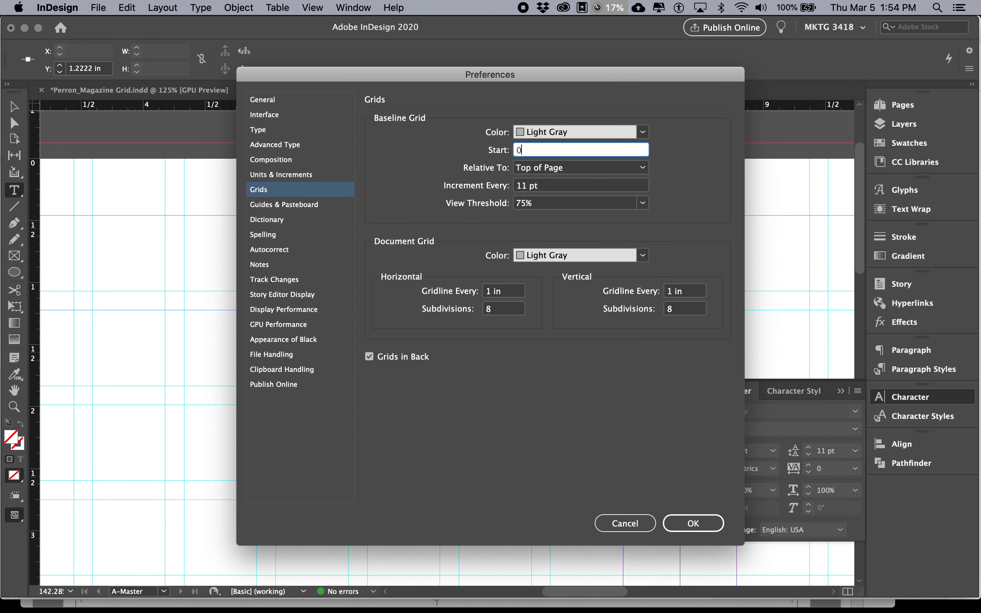
pyautogui.click(557, 168)
pyautogui.click(561, 196)
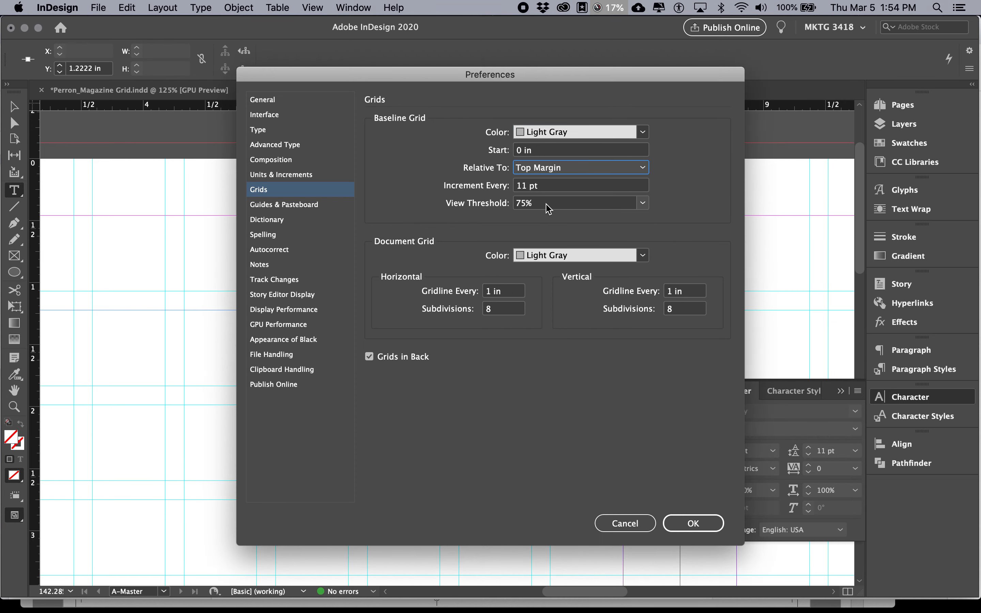
# Check the Google Docs instructions and set the baseline grid's View Threshold to 50%.
pyautogui.press('super+Tab')
pyautogui.press('super+Tab')
pyautogui.click(526, 204)
pyautogui.press('BackSpace')
pyautogui.press('BackSpace')
pyautogui.write('50')
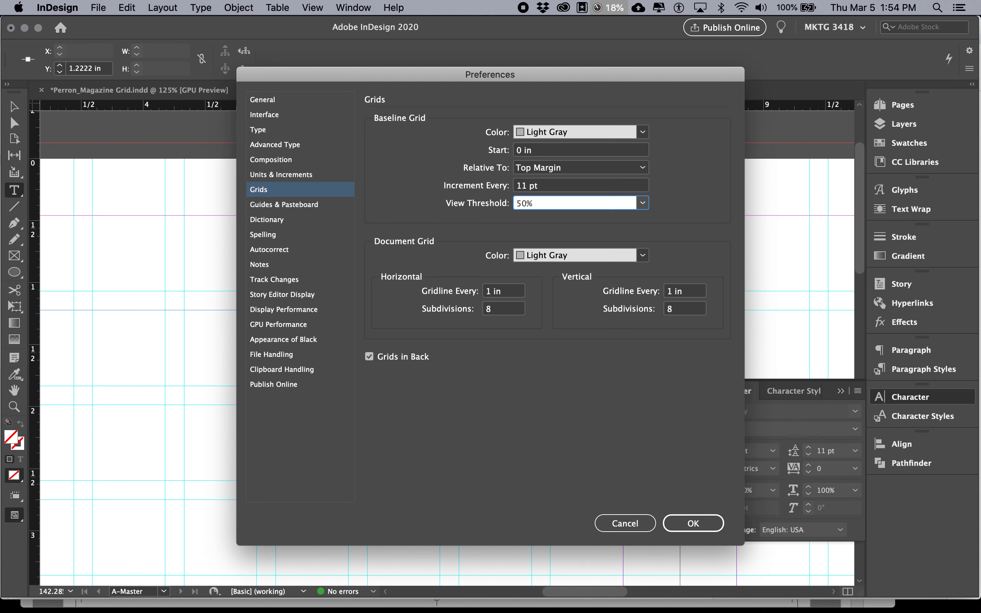
# Following the Google Docs instructions, turn off Grids in Back in the InDesign grid preferences.
pyautogui.press('super+Tab')
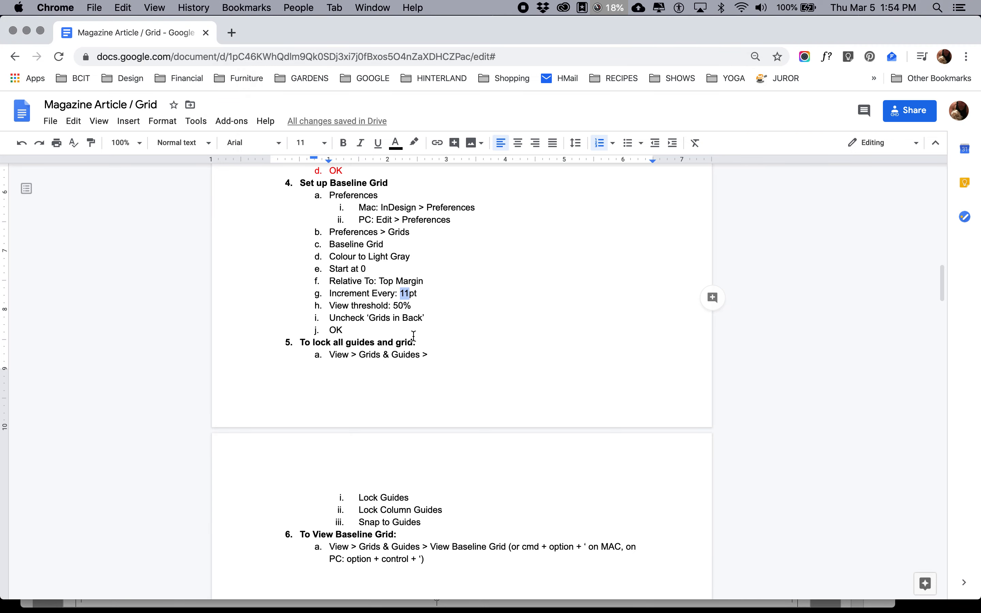
pyautogui.press('super+Tab')
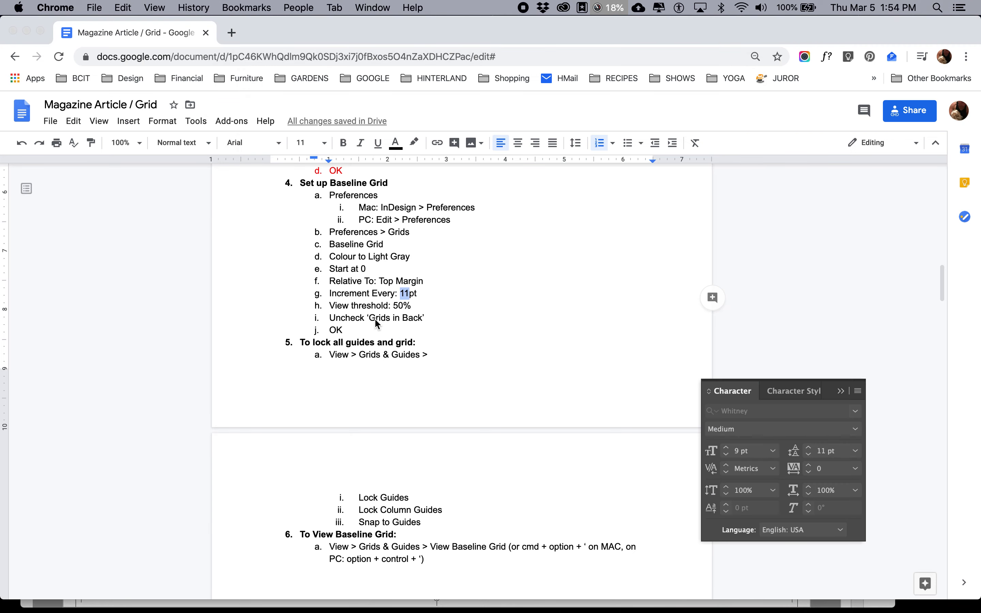
pyautogui.click(369, 357)
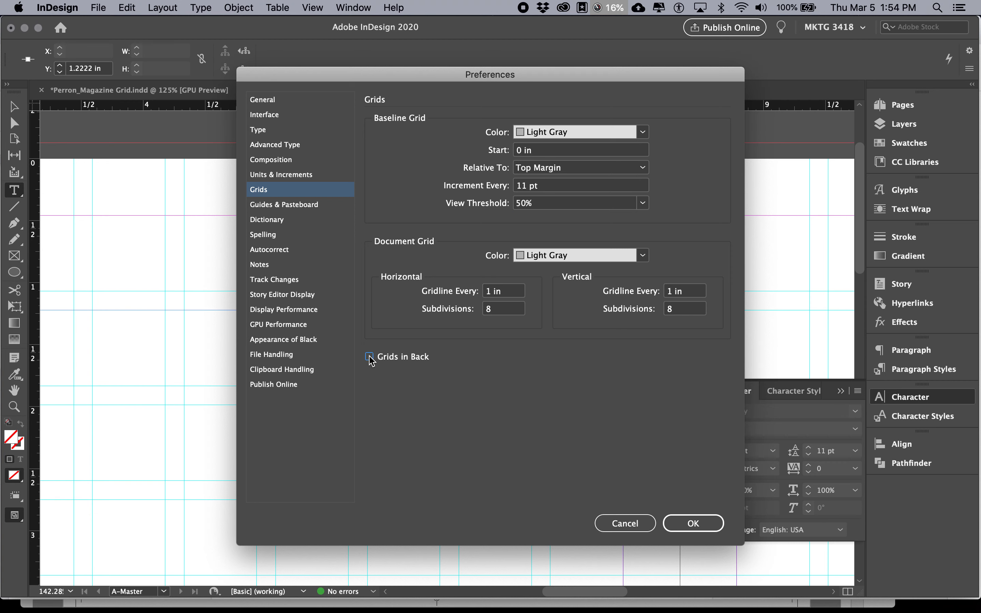
pyautogui.click(369, 357)
pyautogui.click(368, 358)
# In Google Docs, colour the whole "Set up Baseline Grid" section red, from its heading through OK.
pyautogui.press('super+Tab')
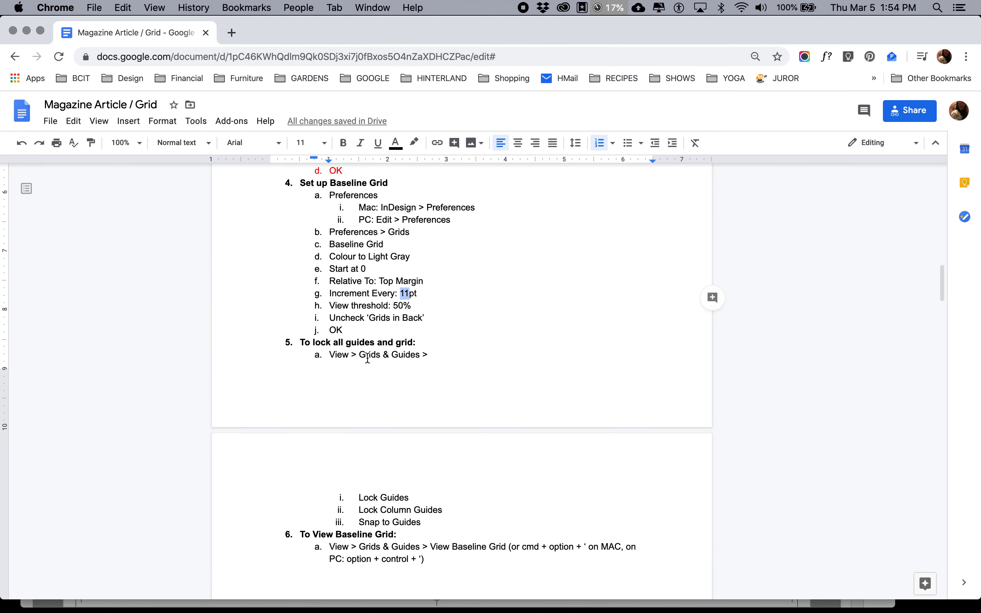
pyautogui.moveTo(344, 330); pyautogui.dragTo(300, 184)
pyautogui.click(395, 143)
pyautogui.click(400, 178)
# Switch back to InDesign, apply the grid preferences and show the baseline grid.
pyautogui.press('super+Tab')
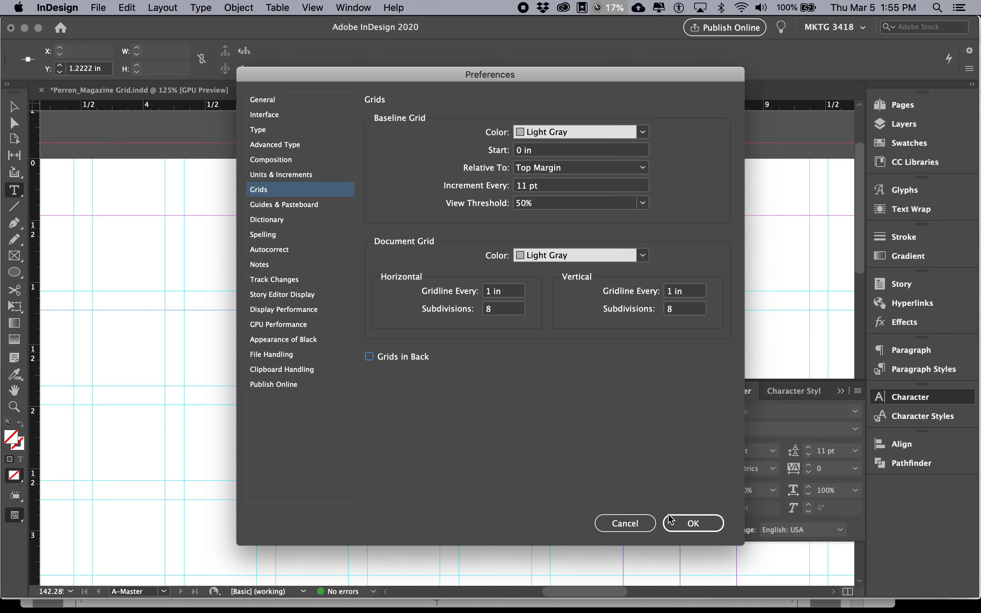
pyautogui.click(678, 518)
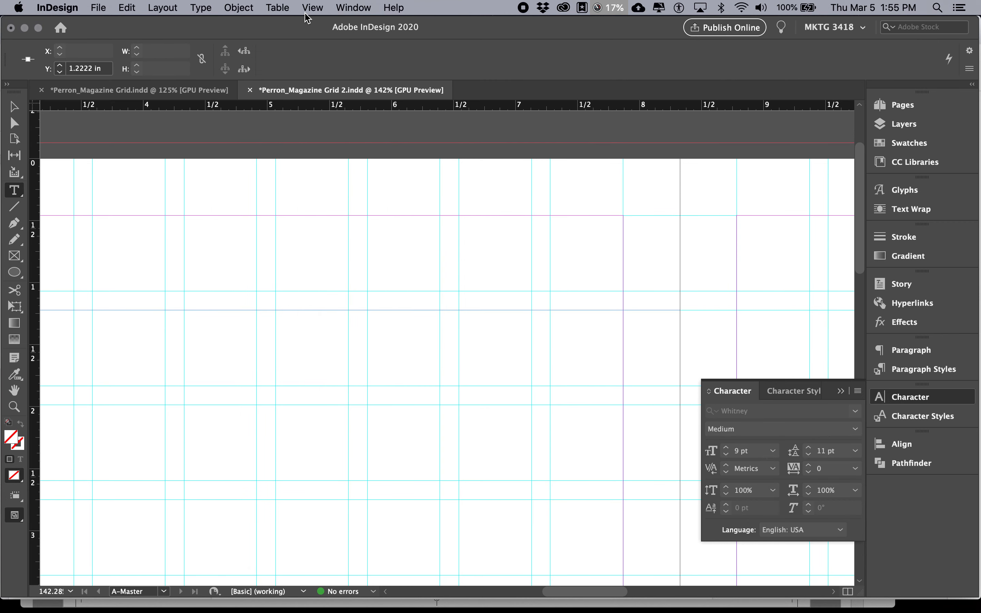
pyautogui.click(349, 9)
pyautogui.moveTo(314, 6)
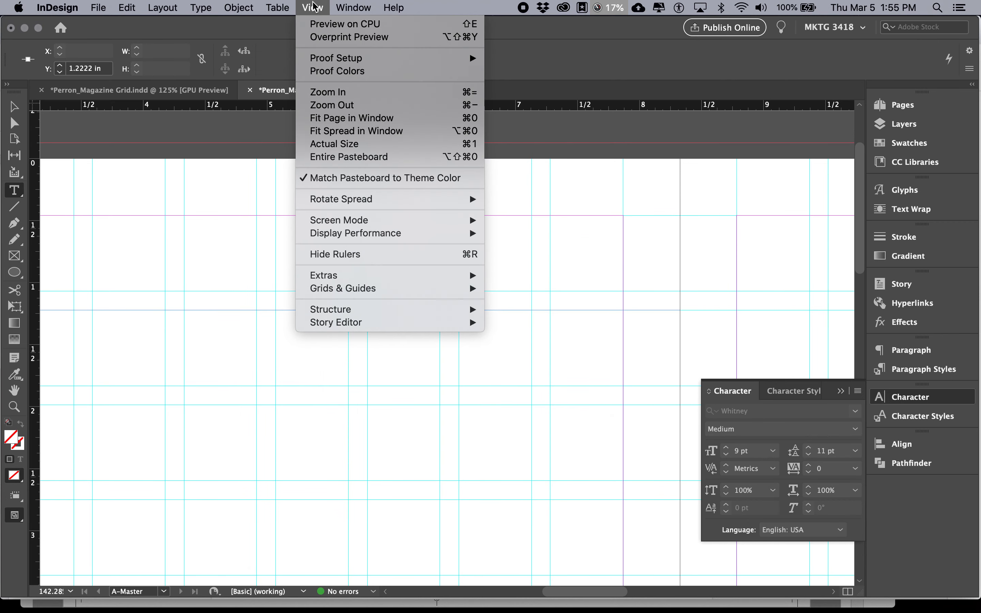
pyautogui.moveTo(364, 277)
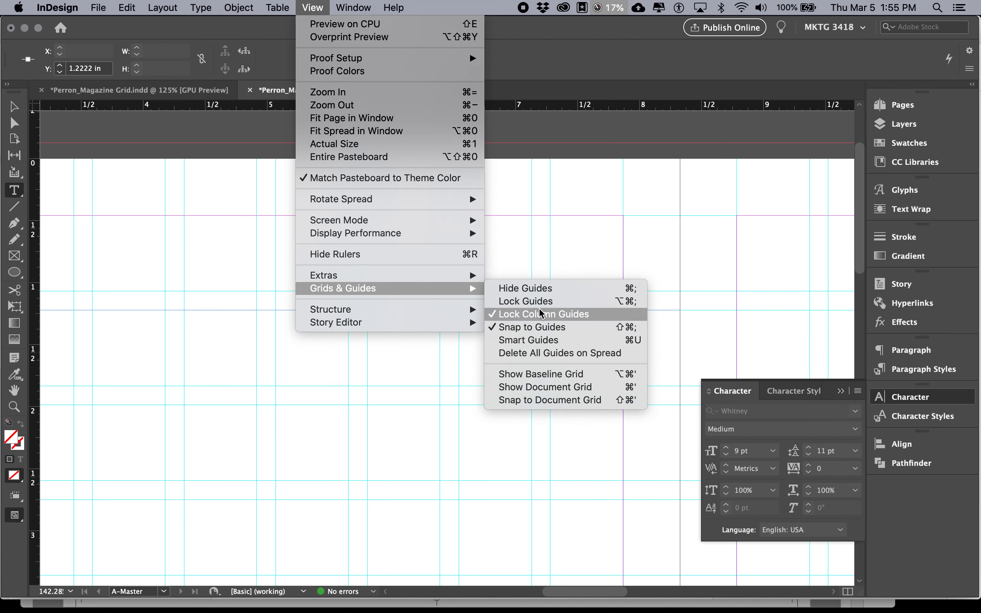
pyautogui.click(551, 374)
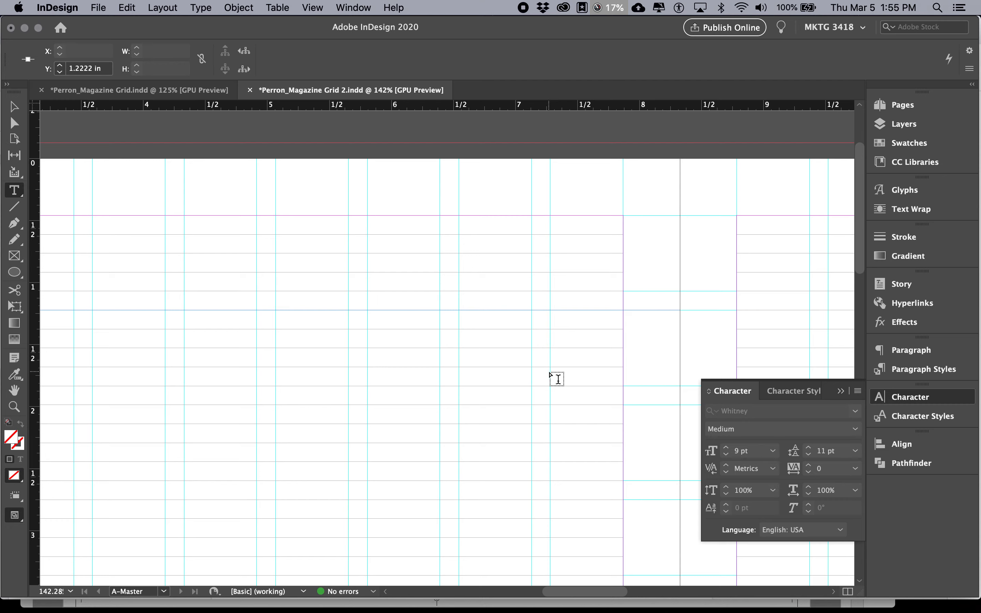
# Check the baseline grid viewing instructions in Google Docs, and in InDesign hide the baseline grid and show it again.
pyautogui.press('super+Tab')
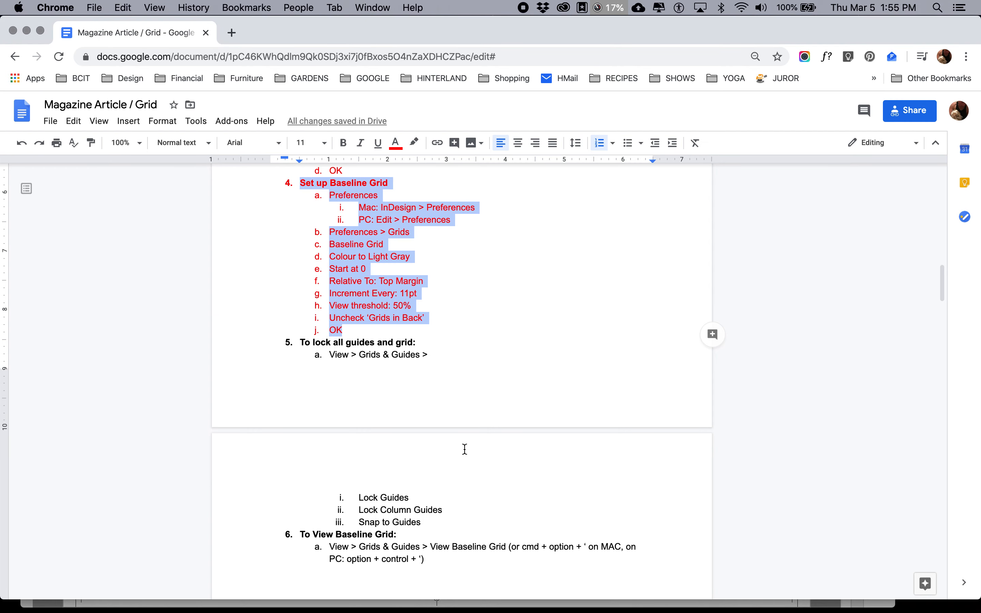
pyautogui.scroll(-2, 464, 449)
pyautogui.press('super+Tab')
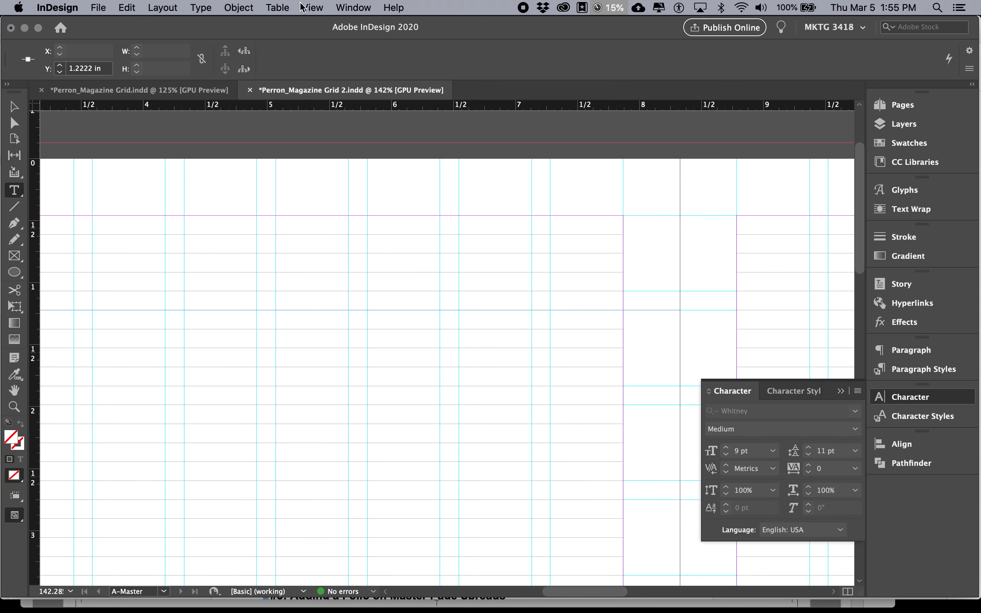
pyautogui.click(302, 7)
pyautogui.moveTo(362, 292)
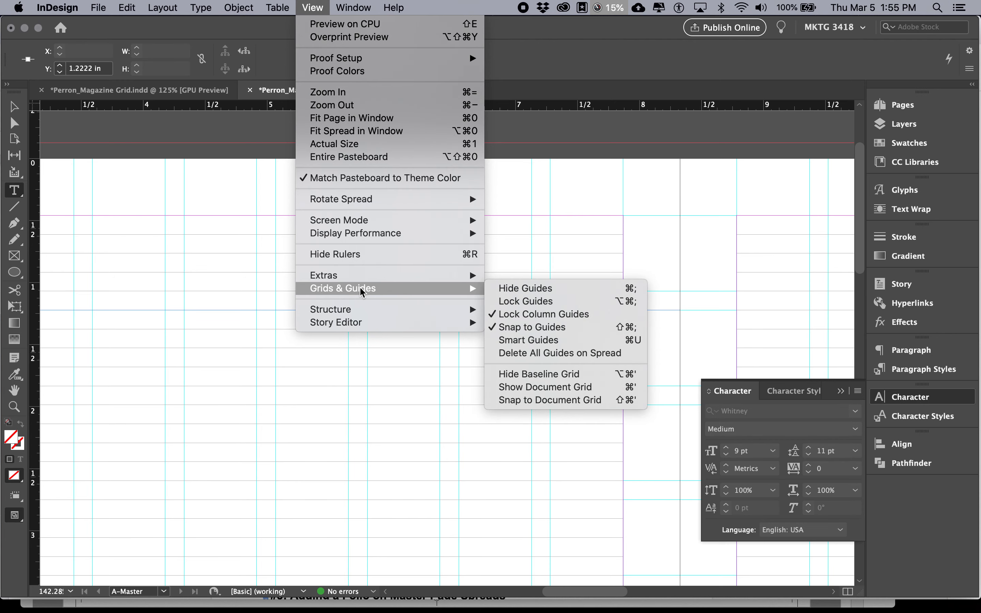
pyautogui.click(578, 375)
pyautogui.click(312, 7)
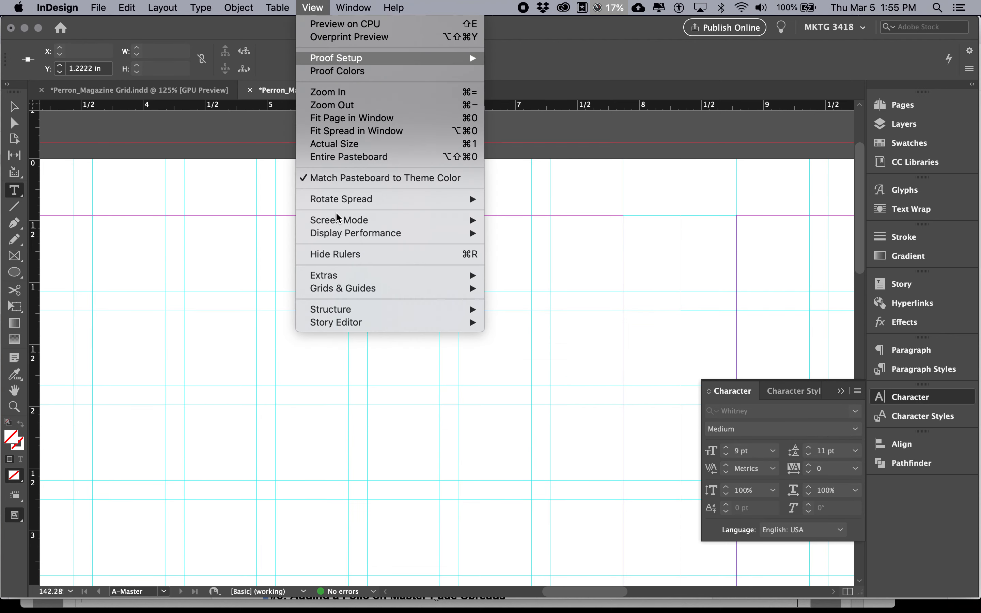
pyautogui.moveTo(354, 289)
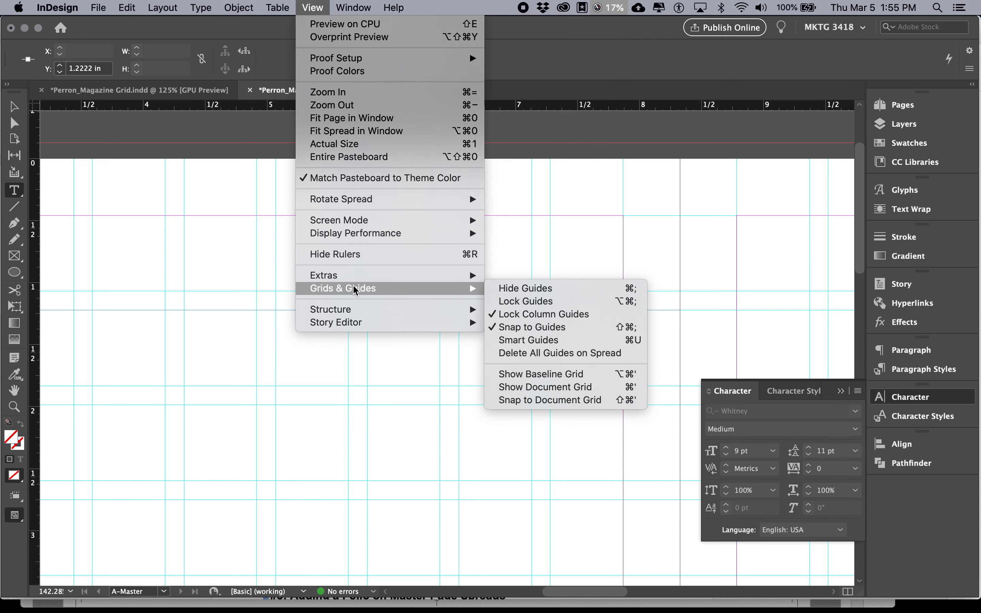
pyautogui.click(535, 375)
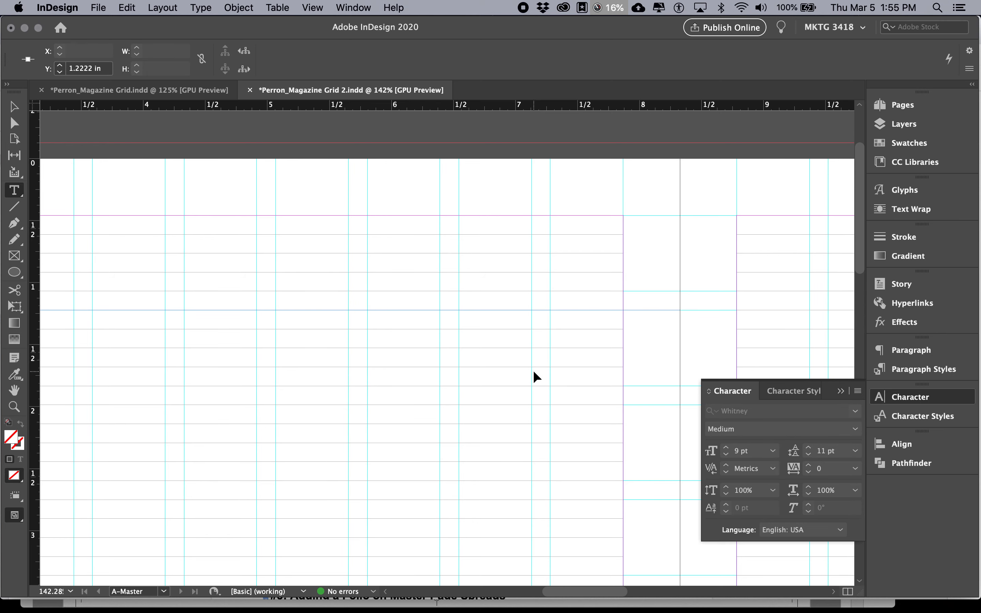
# Check the Grids & Guides options and switch the baseline grid's visibility off and on several times.
pyautogui.click(312, 7)
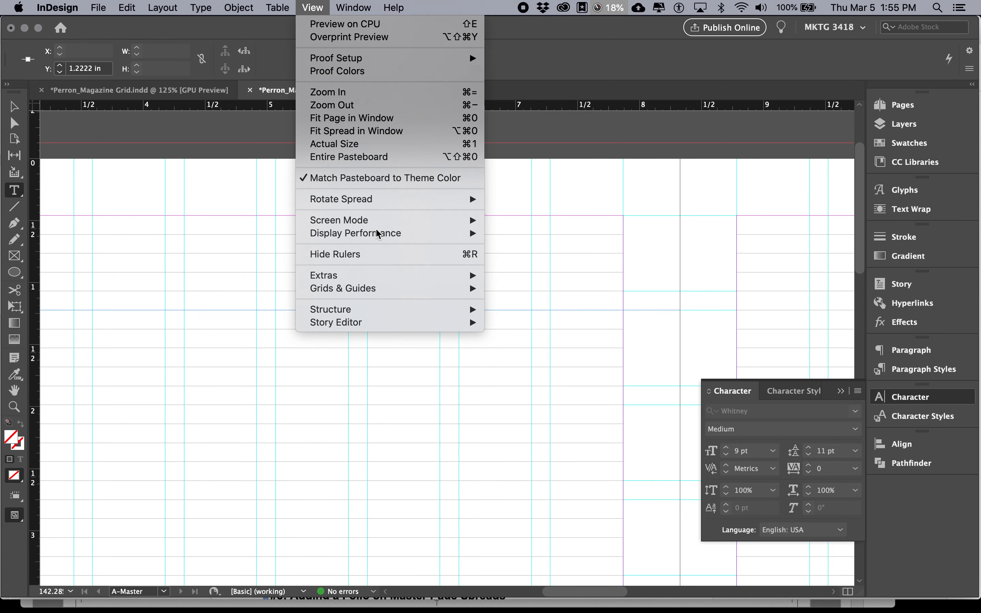
pyautogui.moveTo(388, 277)
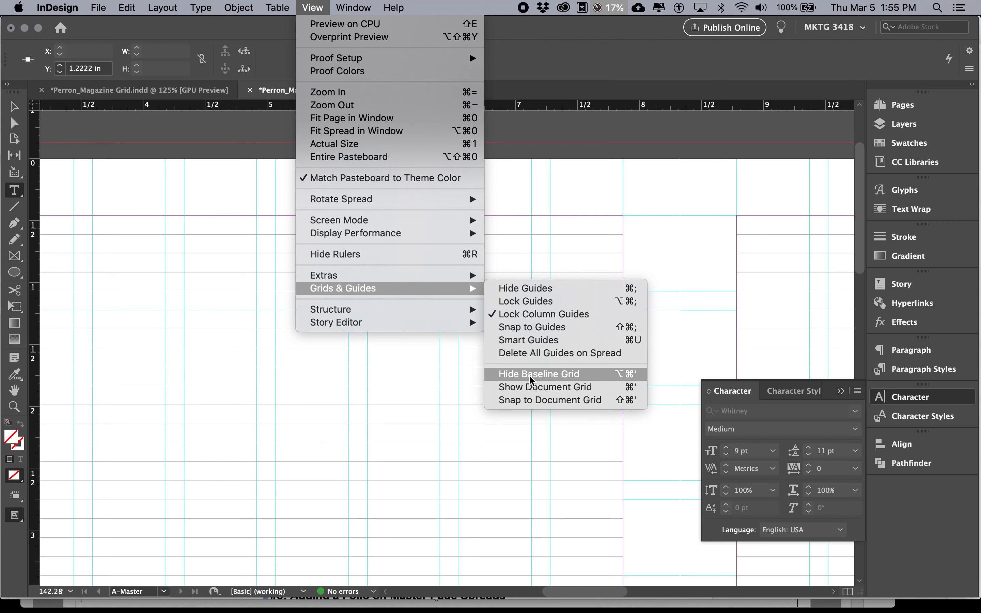
pyautogui.click(530, 378)
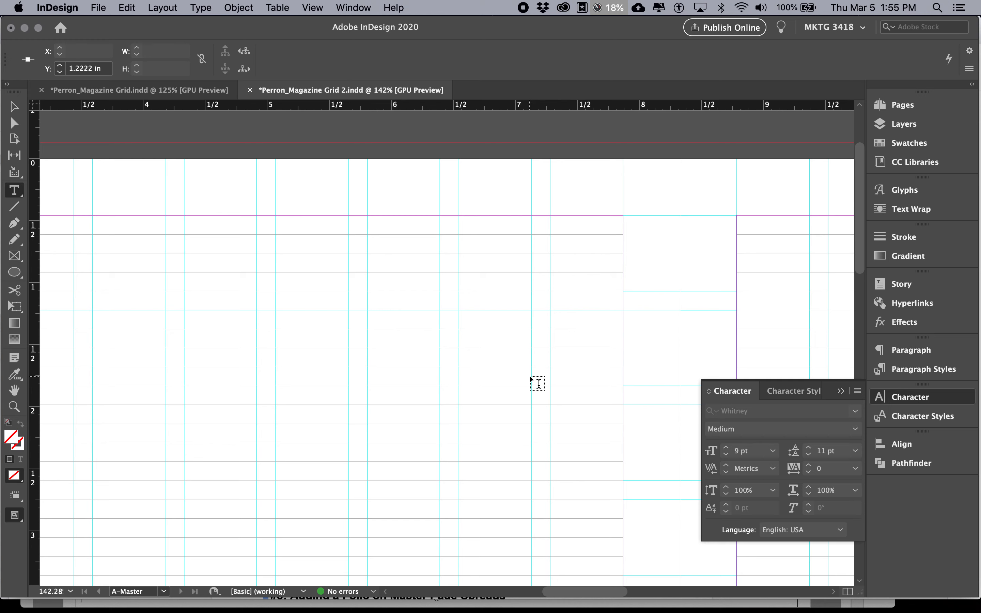
pyautogui.press('super+alt+apostrophe')
pyautogui.press('super+alt+apostrophe')
pyautogui.press('super+alt+apostrophe')
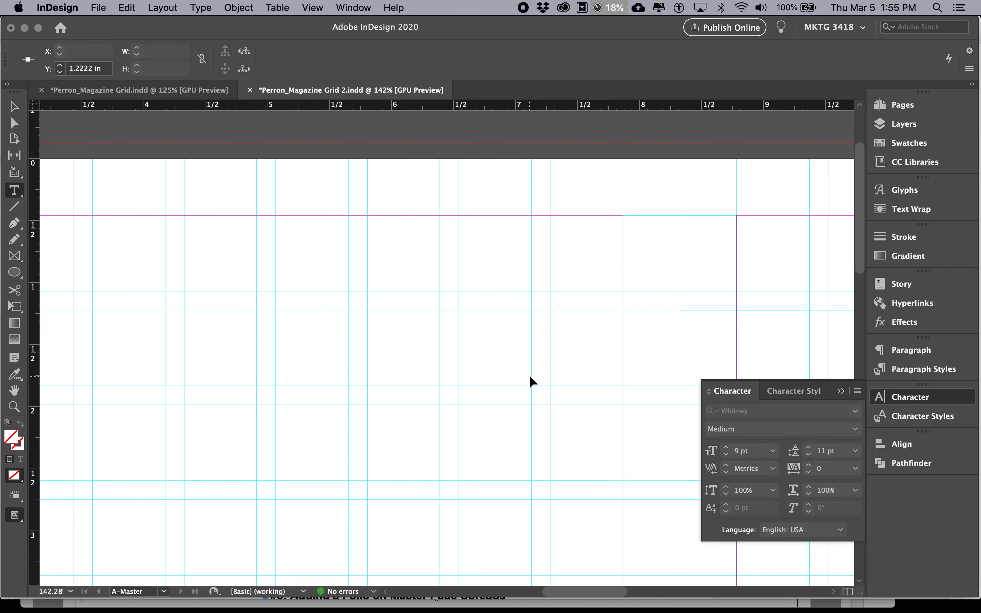
pyautogui.press('super+alt+apostrophe')
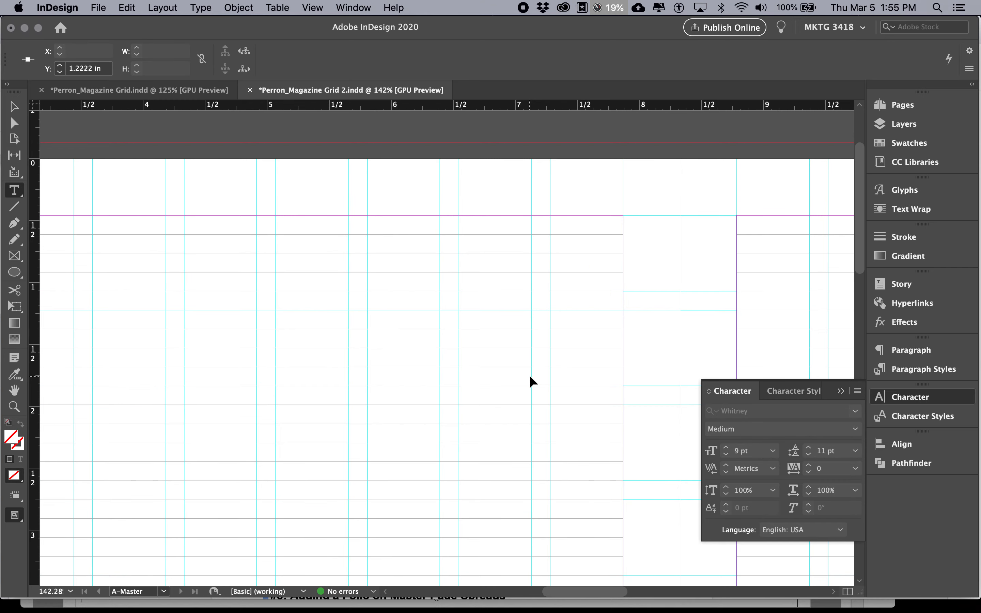
pyautogui.press('super+alt+apostrophe')
pyautogui.press('super+alt+apostrophe')
pyautogui.press('super+alt+apostrophe')
pyautogui.press('super+alt+apostrophe')
# Switch the master spread between Preview and Normal screen modes to see it without guides and grid.
pyautogui.click(645, 269)
pyautogui.press('w')
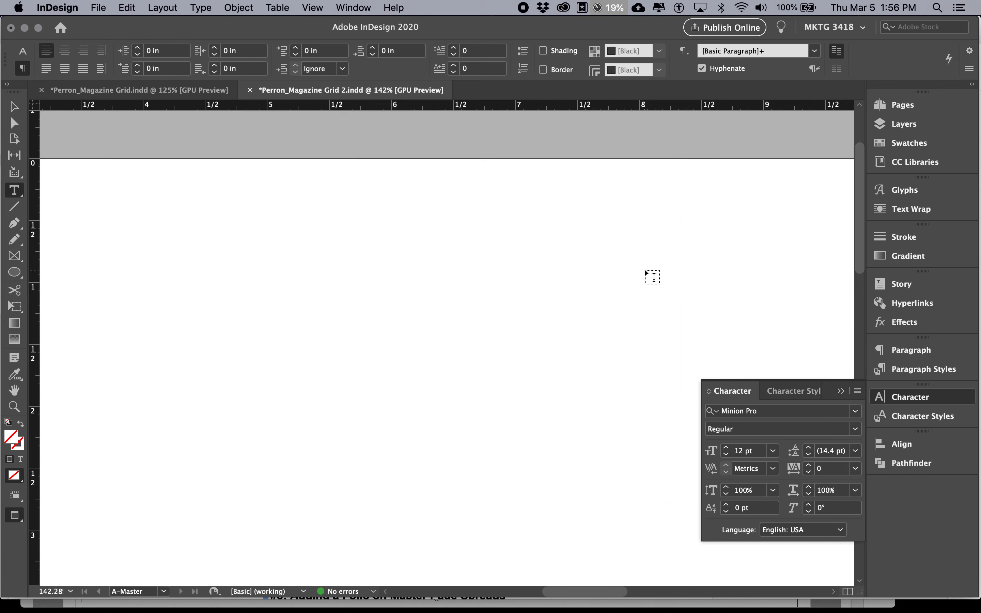
pyautogui.press('w')
pyautogui.press('w')
pyautogui.press('w')
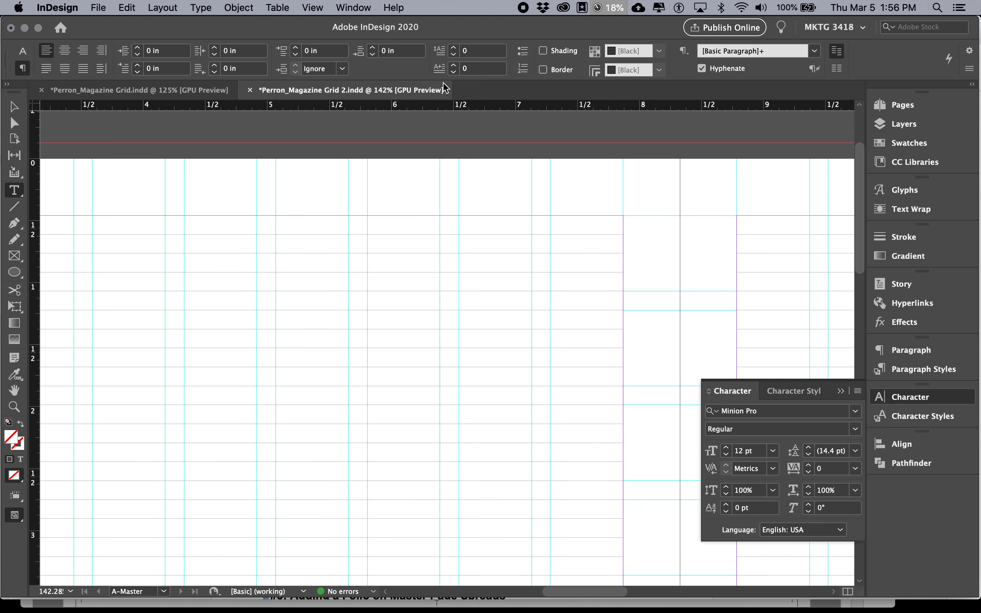
# Hide the baseline grid and the guides on the master spread, and show both again.
pyautogui.click(312, 8)
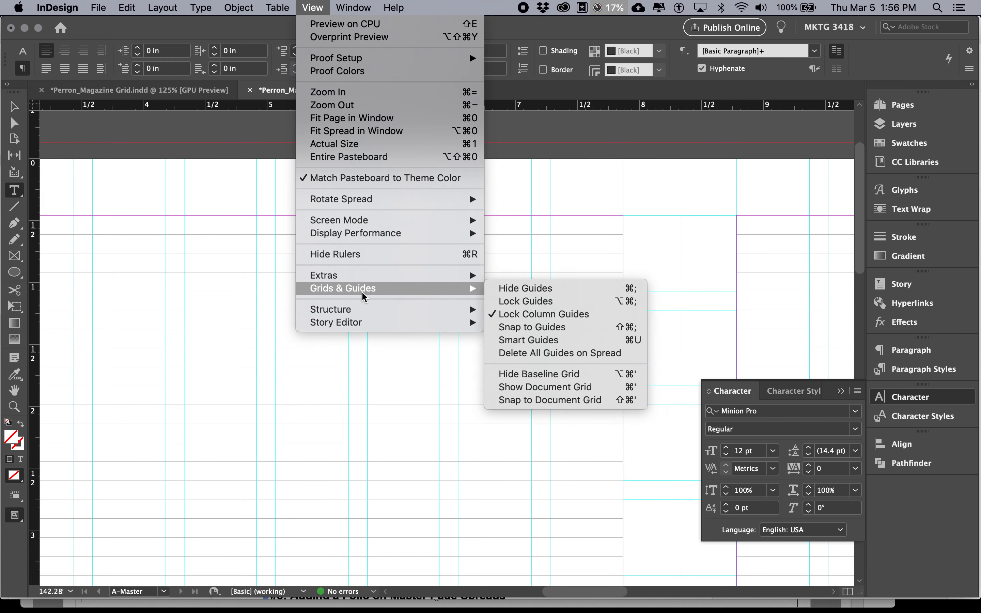
pyautogui.click(569, 374)
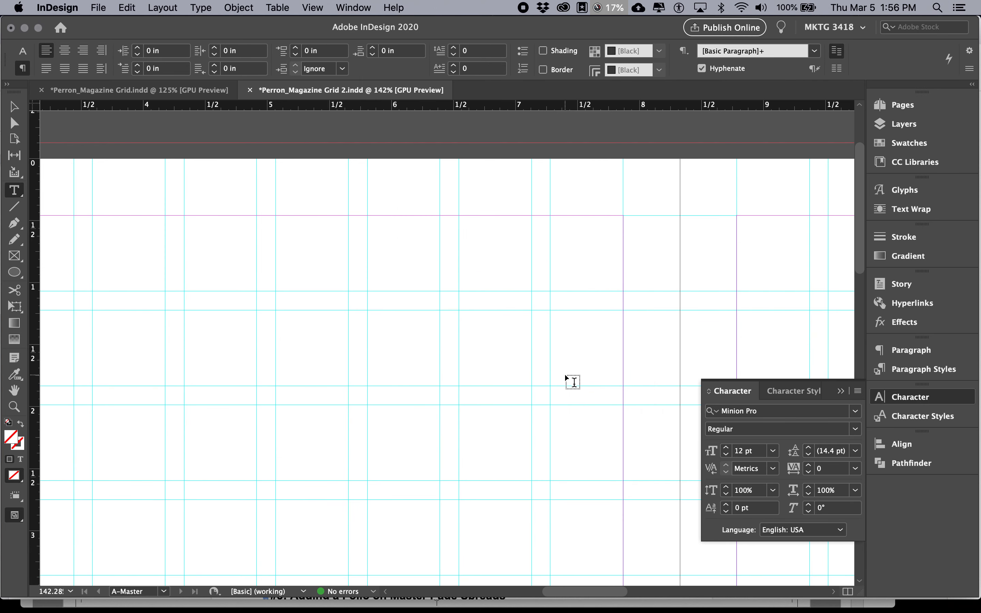
pyautogui.click(354, 7)
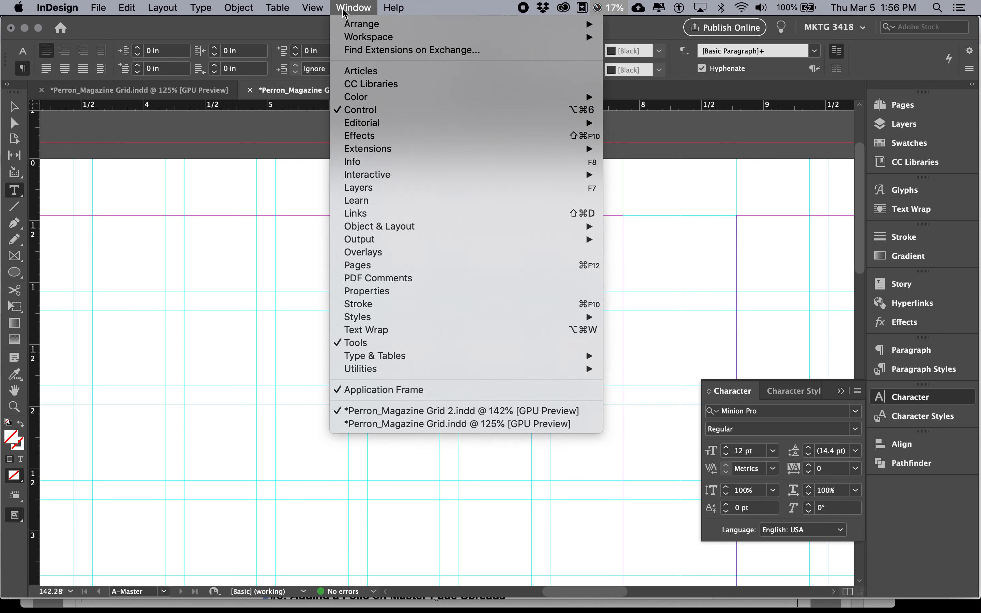
pyautogui.moveTo(312, 7)
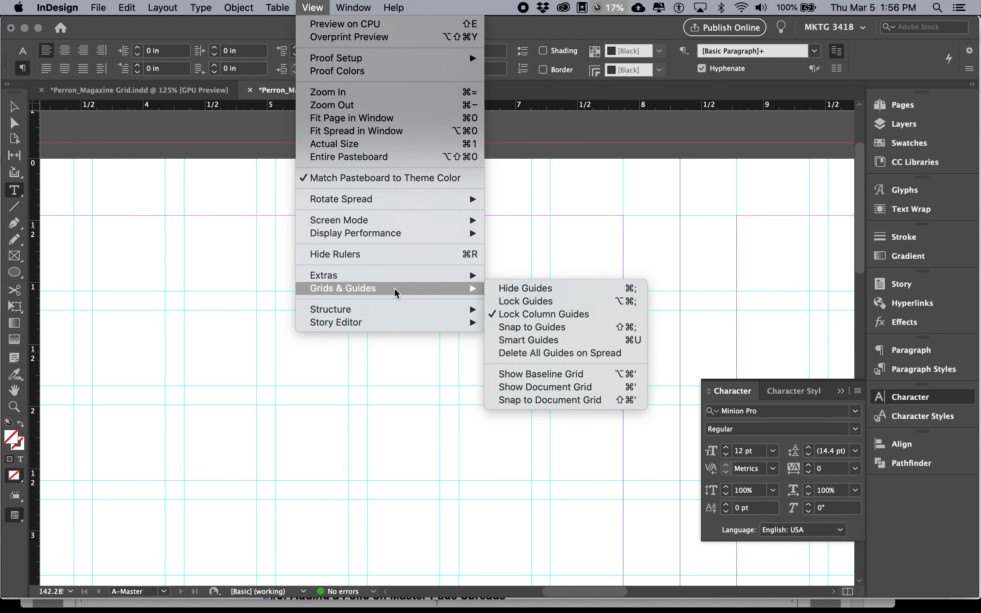
pyautogui.click(524, 288)
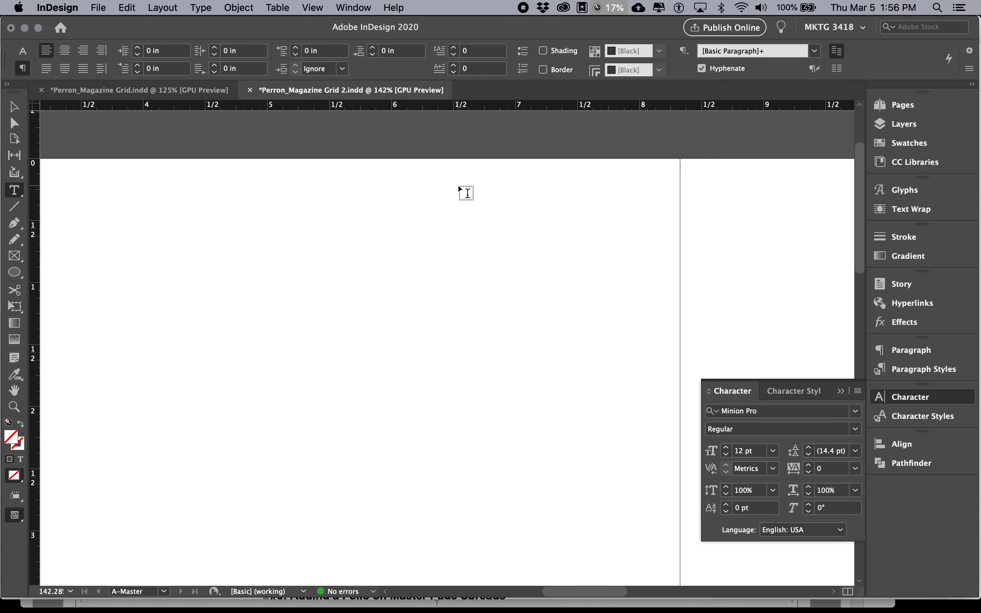
pyautogui.click(312, 7)
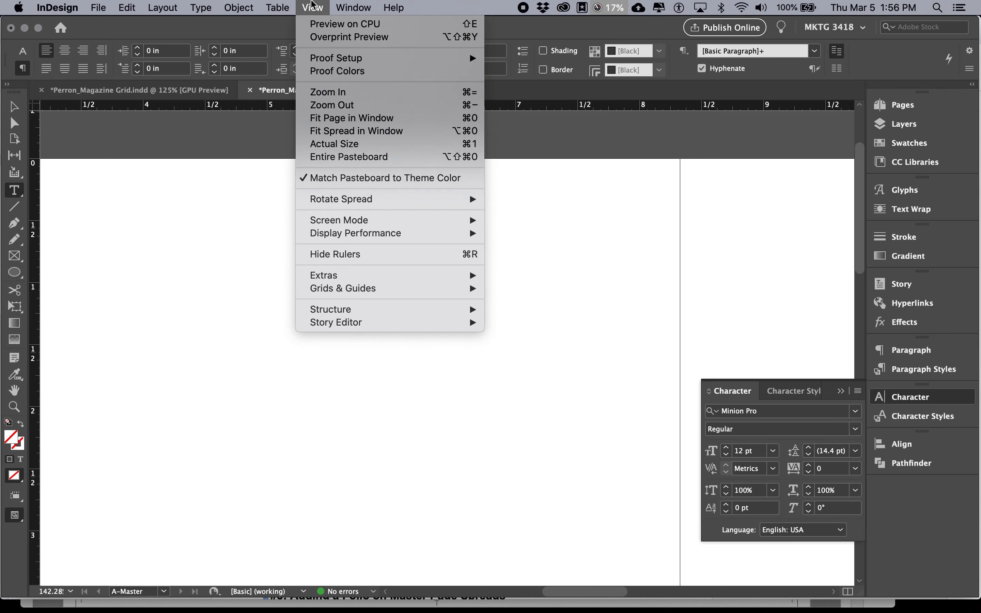
pyautogui.moveTo(358, 287)
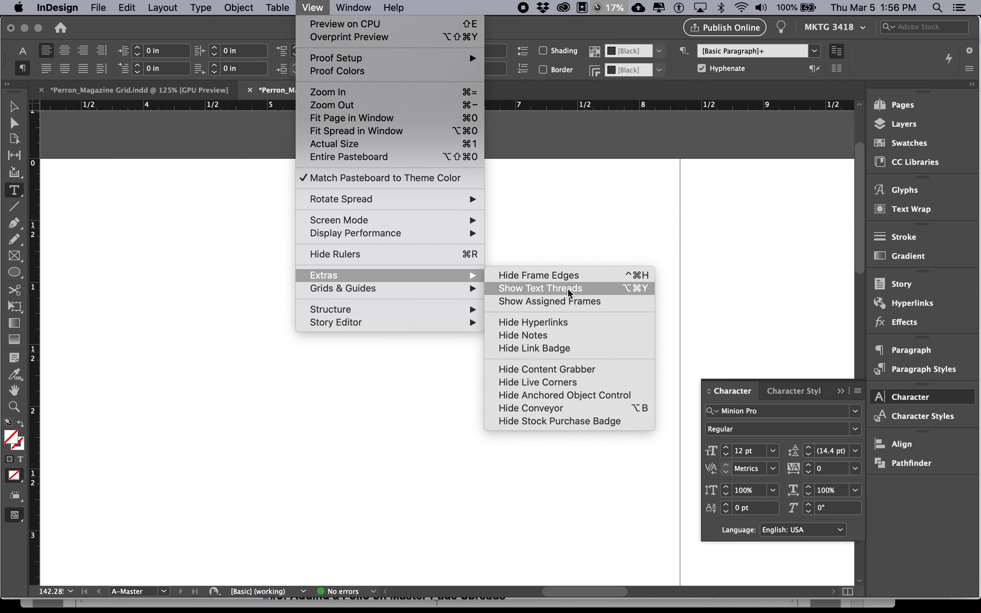
pyautogui.moveTo(566, 279); pyautogui.dragTo(514, 287)
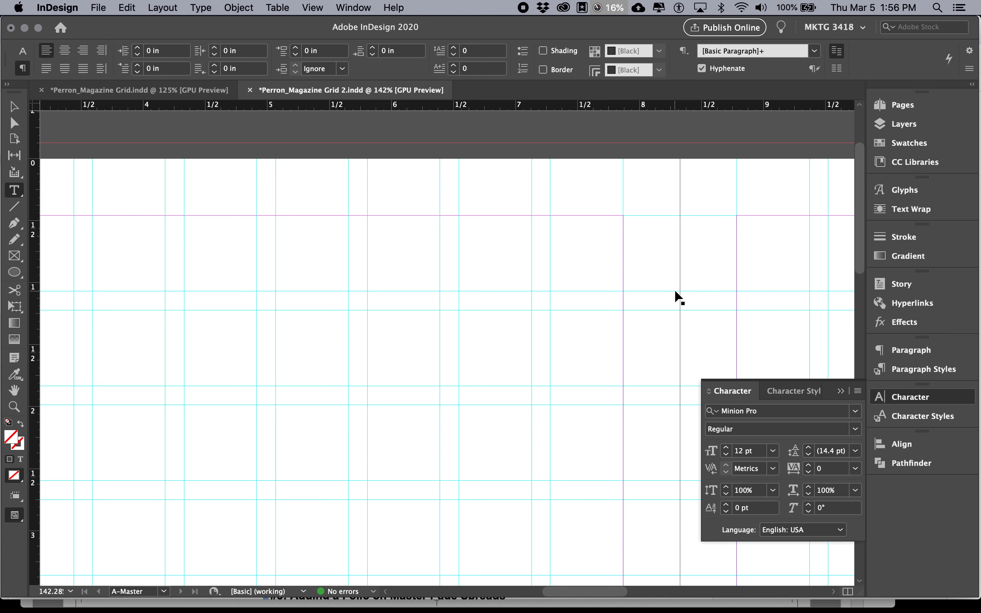
pyautogui.press('super+alt+apostrophe')
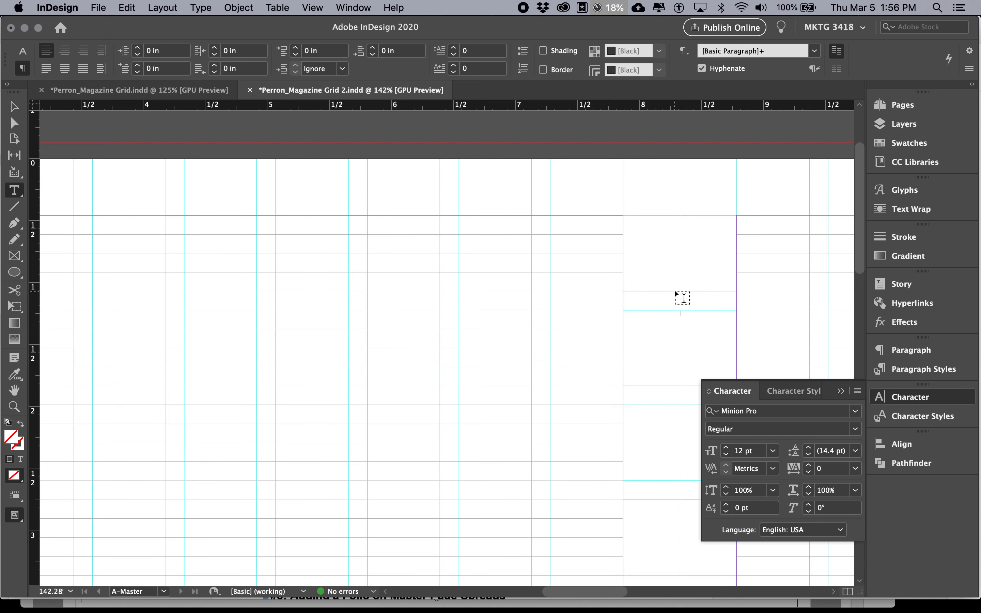
# Switch the master spread between Preview and Normal screen modes repeatedly, ending in Normal.
pyautogui.press('w')
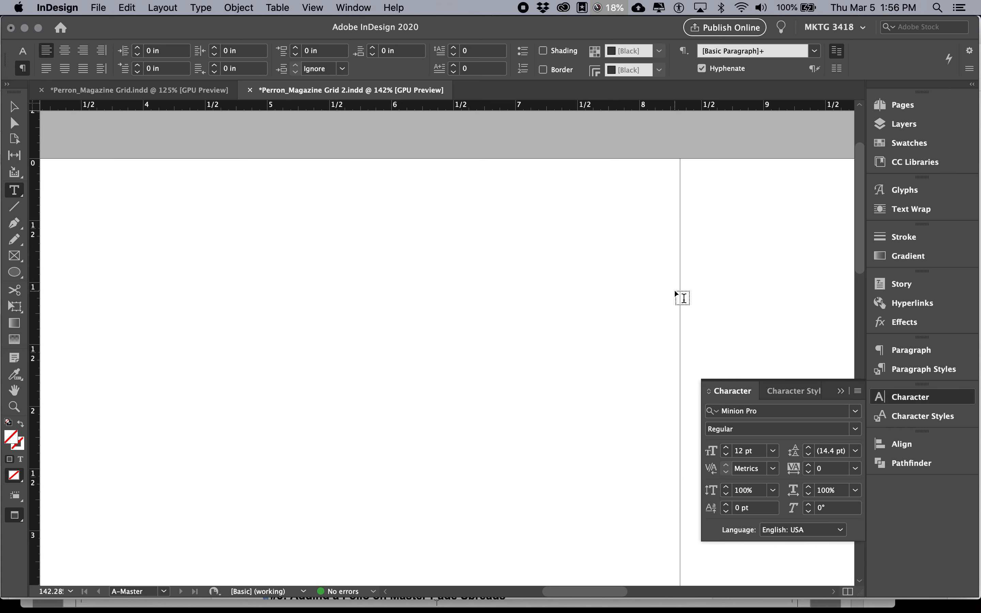
pyautogui.press('w')
pyautogui.press('w')
pyautogui.press('w')
pyautogui.press('w')
pyautogui.press('w')
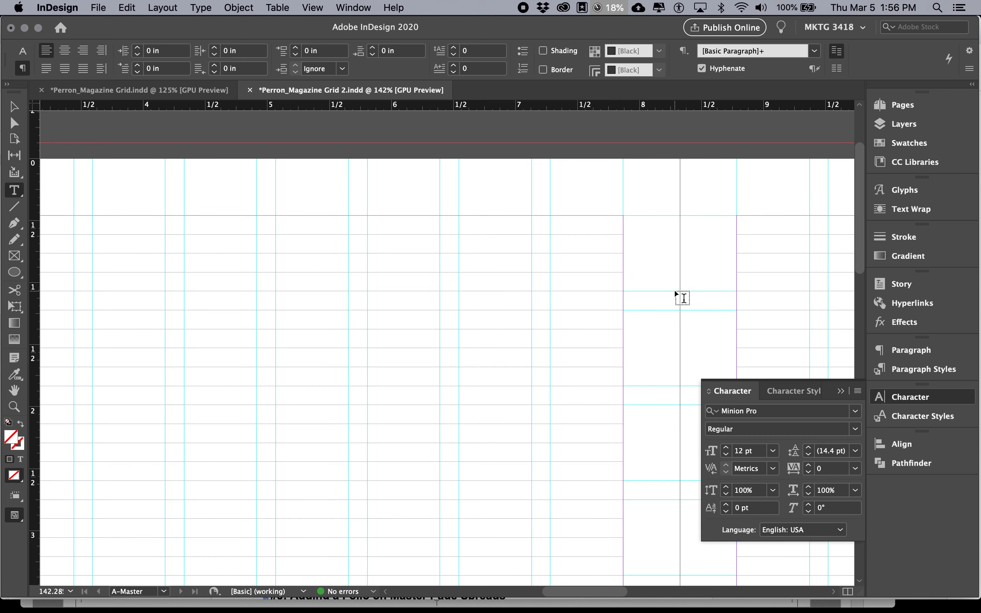
# Hide only the guides to view the baseline grid on its own, and show the guides again.
pyautogui.press('w')
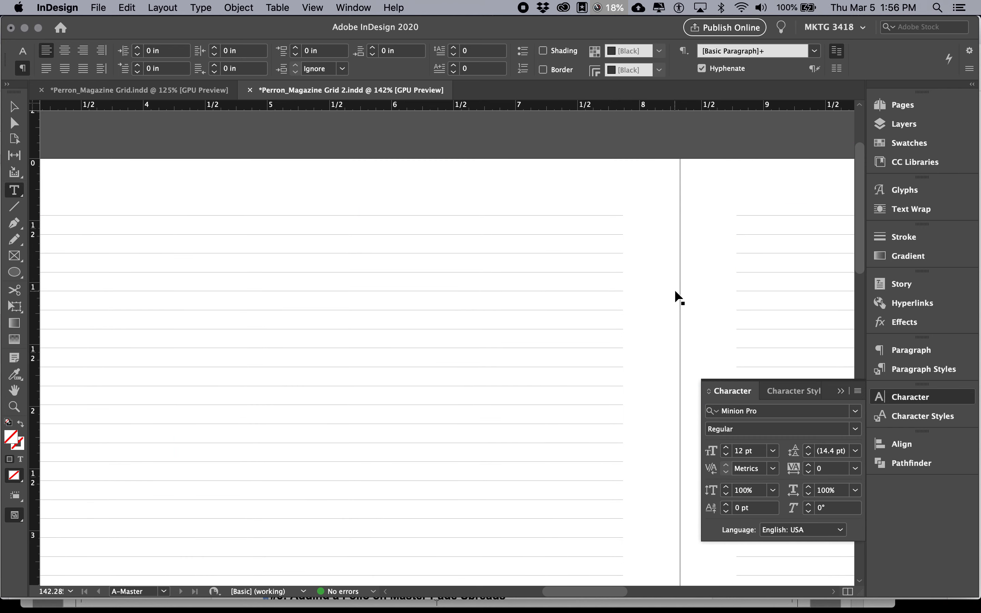
pyautogui.press('w')
pyautogui.press('w')
pyautogui.press('w')
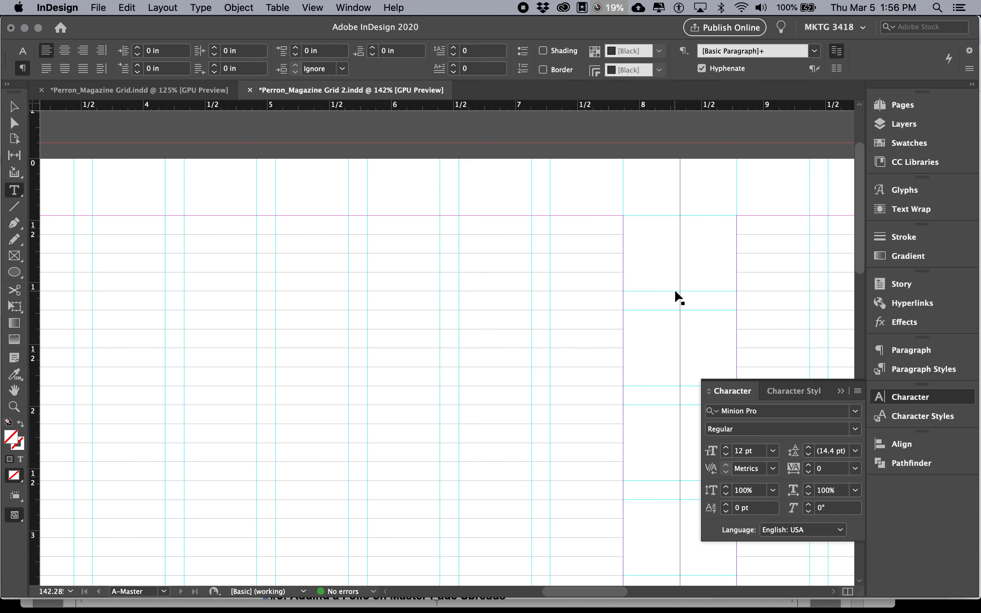
# Hide the guides, switch the baseline grid off and on several times, and bring back both grid and guides.
pyautogui.press('super+semicolon')
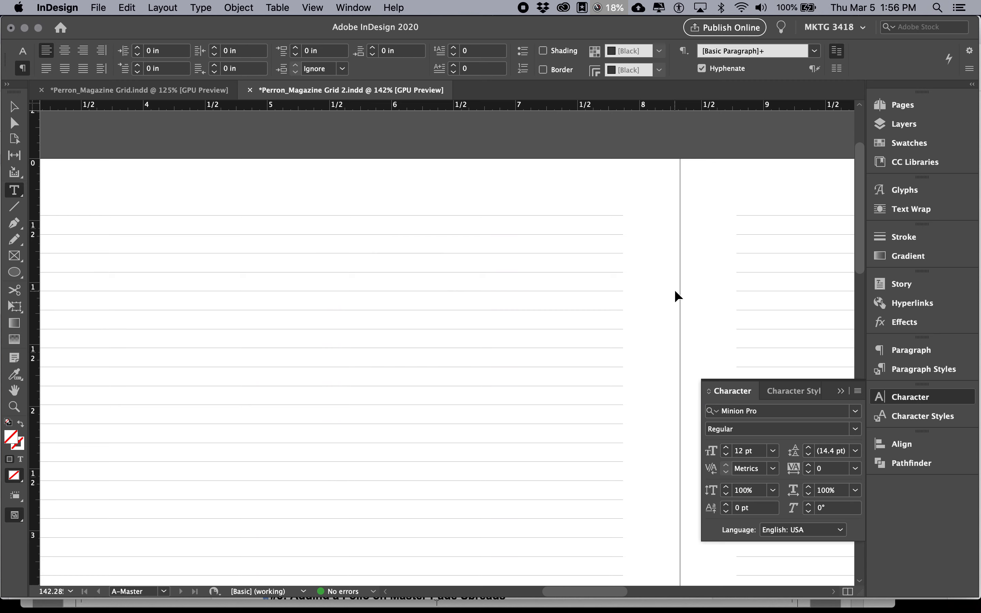
pyautogui.press('alt+super+apostrophe')
pyautogui.press('alt+super+apostrophe')
pyautogui.press('alt+super+apostrophe')
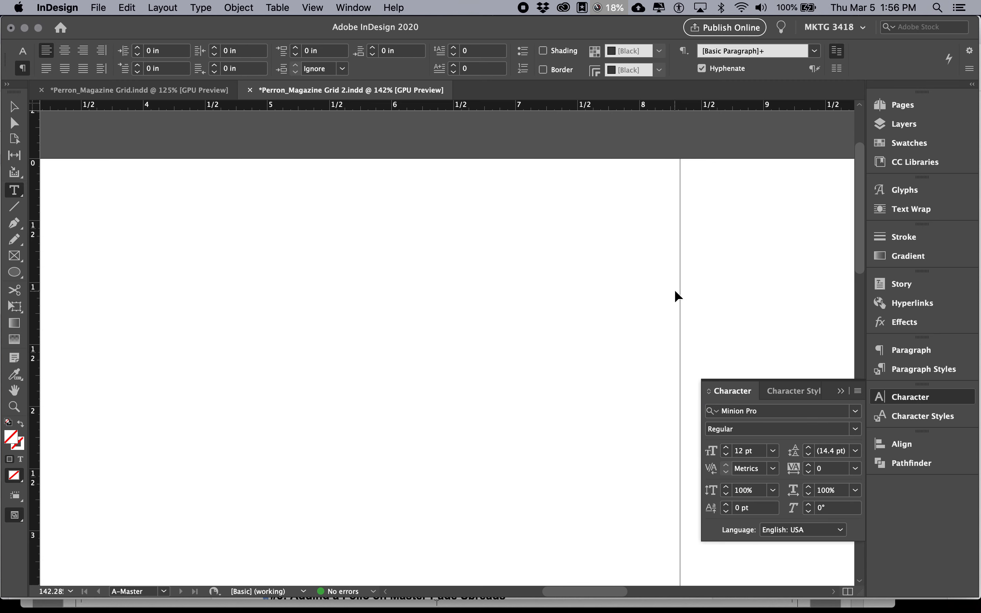
pyautogui.press('alt+super+apostrophe')
pyautogui.press('alt+super+apostrophe')
pyautogui.press('alt+super+apostrophe')
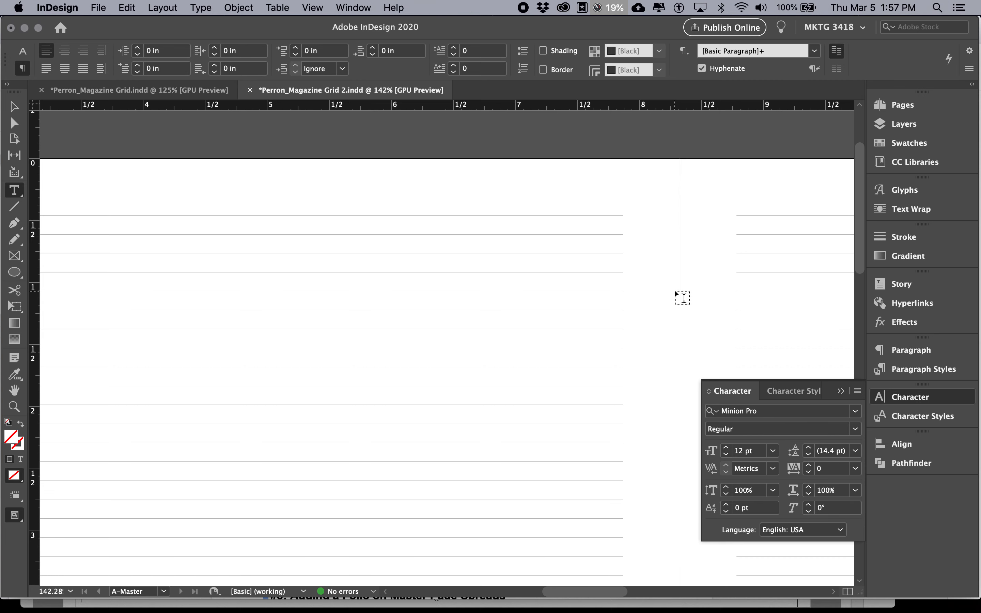
pyautogui.press('alt+super+apostrophe')
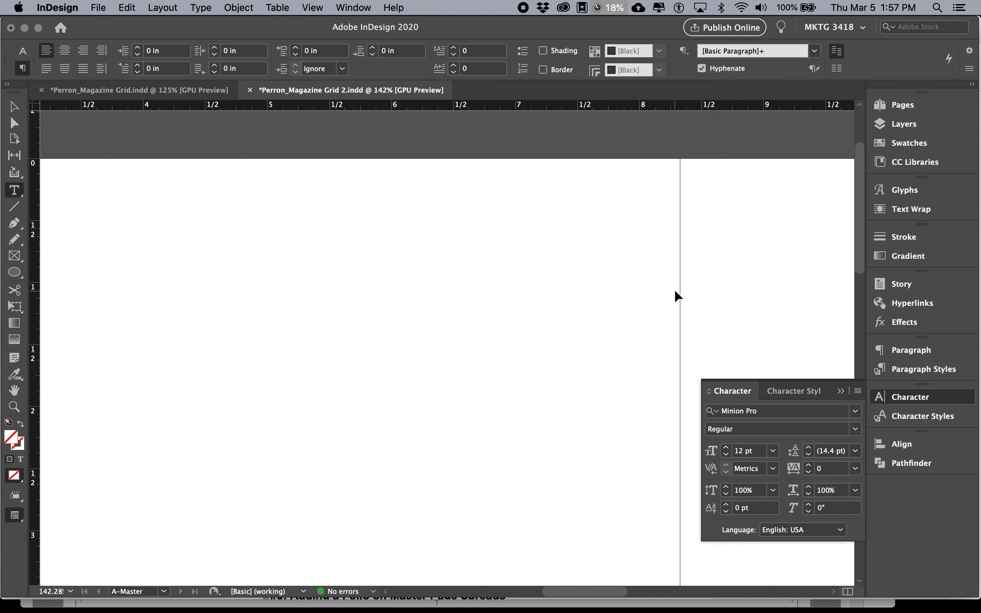
pyautogui.press('alt+super+apostrophe')
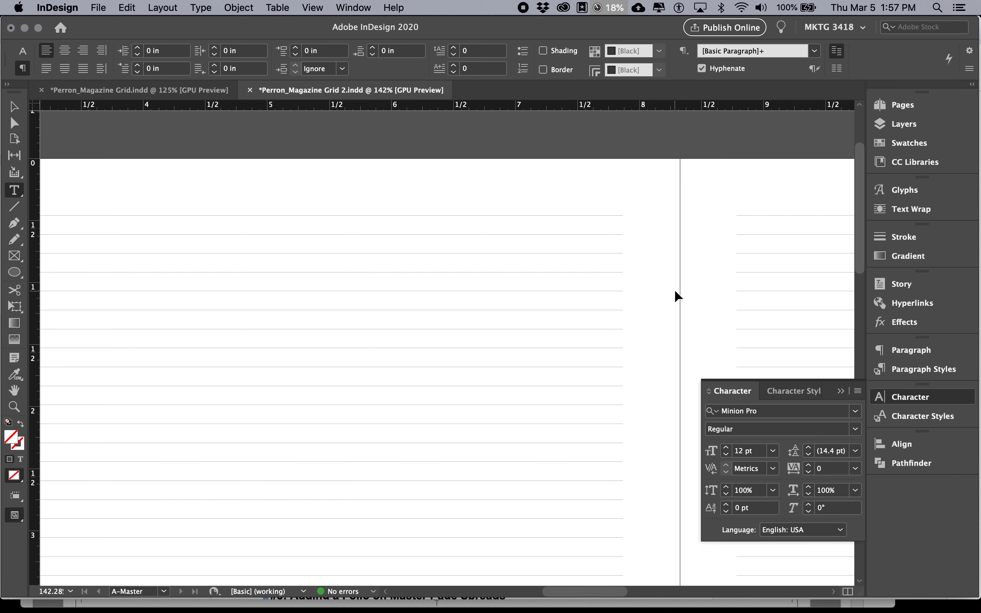
pyautogui.press('super+semicolon')
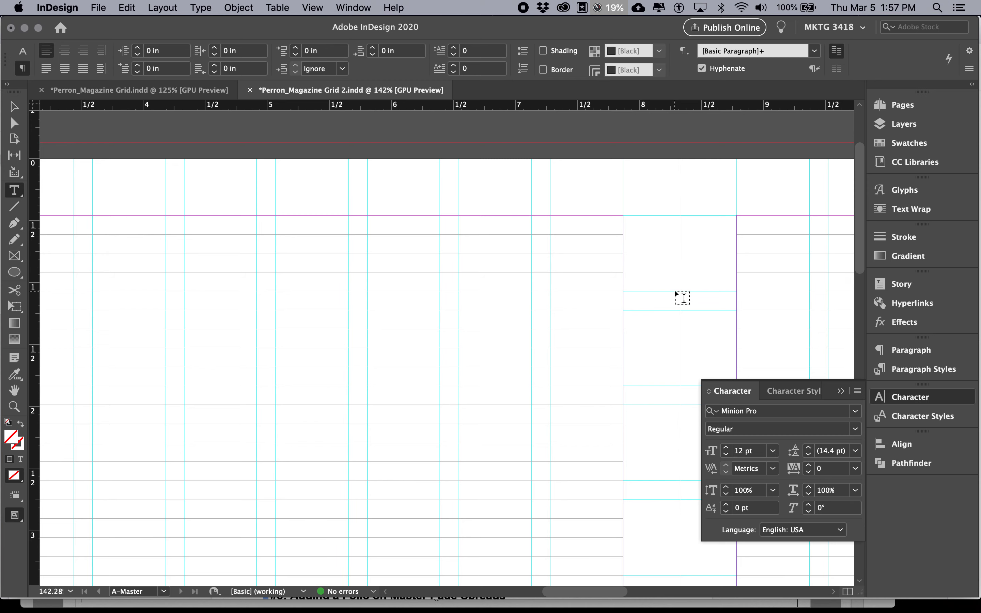
# Choose the Preview screen mode from the available view modes, and return the spread to Normal.
pyautogui.press('w')
pyautogui.press('w')
pyautogui.click(15, 516)
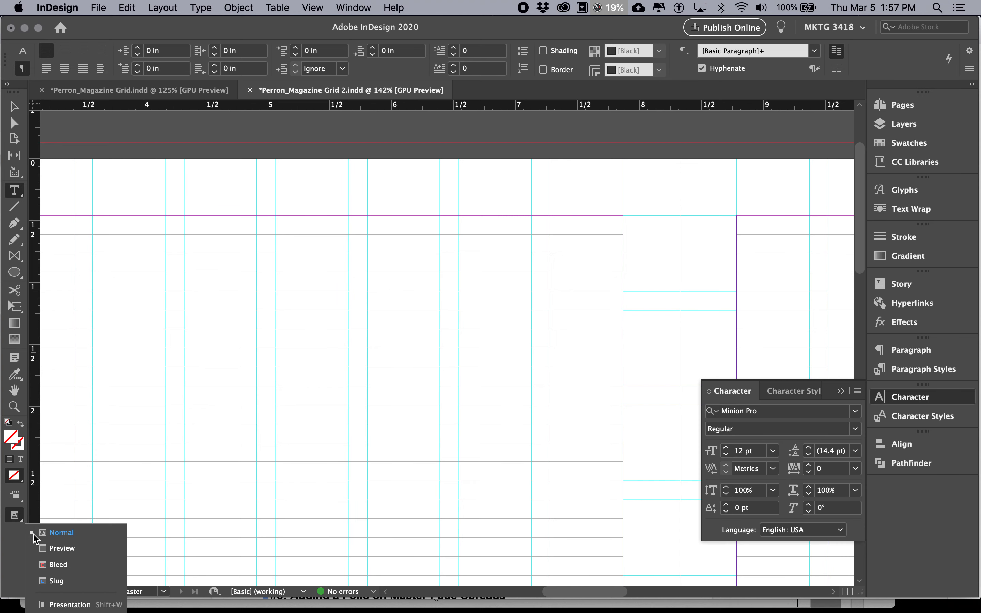
pyautogui.click(45, 547)
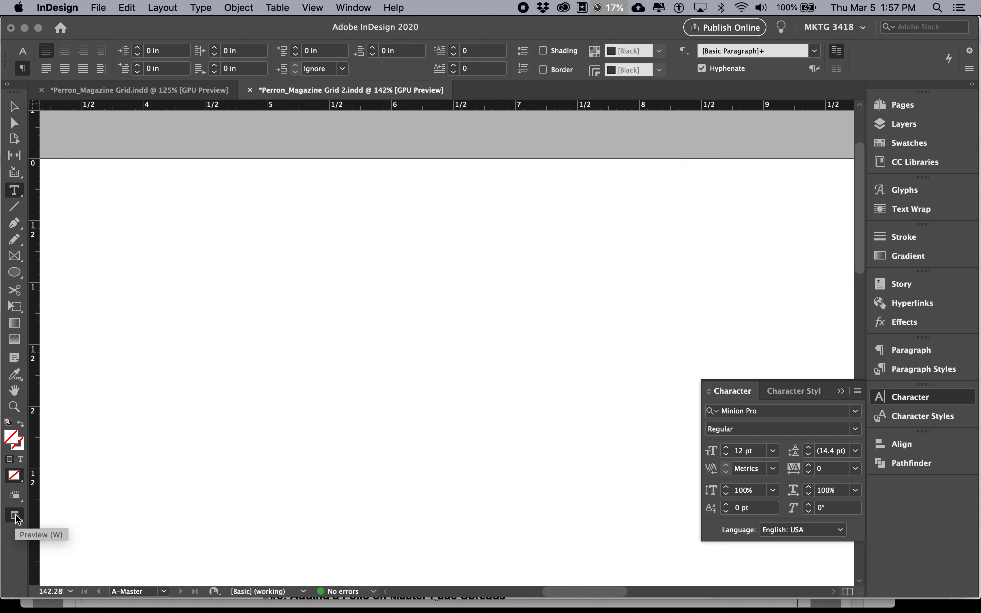
pyautogui.moveTo(14, 519); pyautogui.dragTo(47, 531)
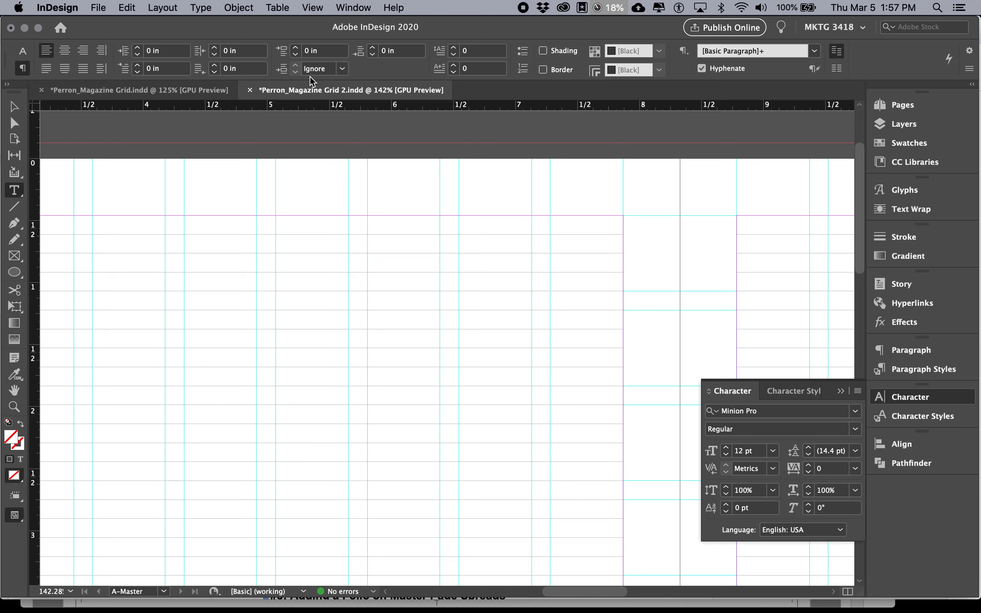
# Read the instructions for locking all guides and grid in Google Docs, and return to InDesign.
pyautogui.press('super+Tab')
pyautogui.scroll(-3, 517, 349)
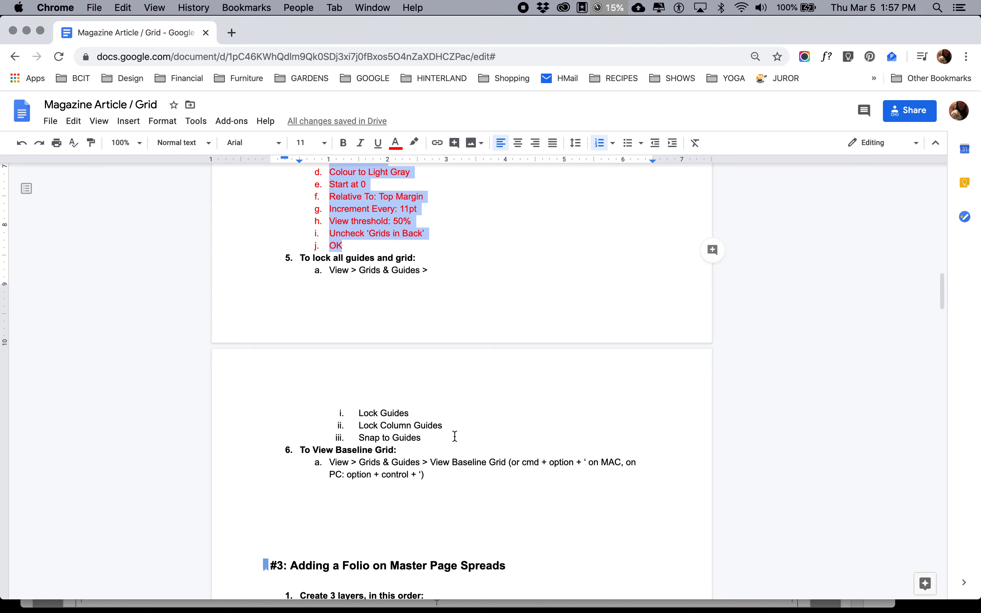
pyautogui.press('super+Tab')
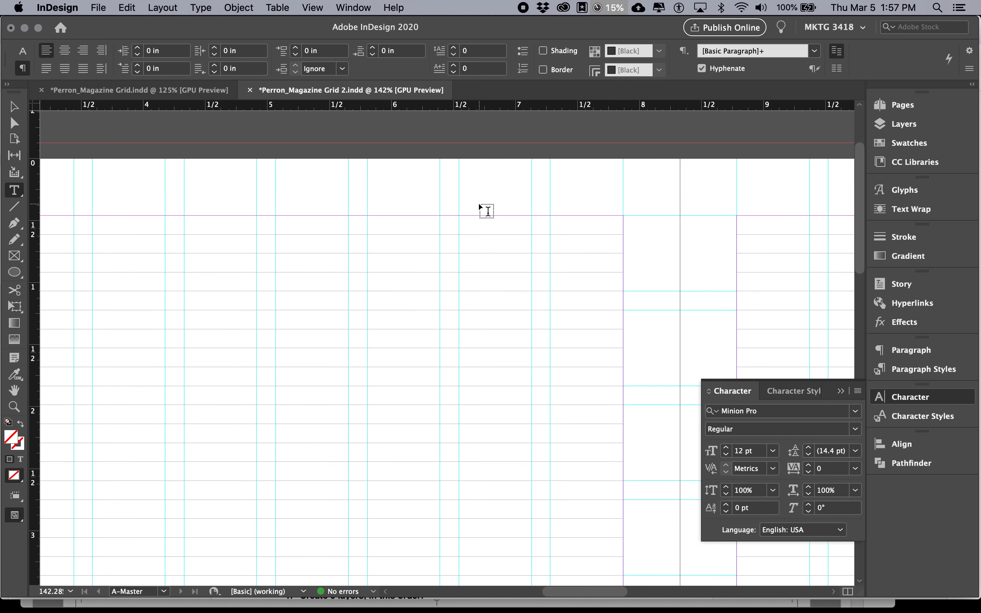
# Try moving an unlocked vertical guide on the master page with the Selection tool, and undo the move.
pyautogui.click(13, 106)
pyautogui.moveTo(34, 117); pyautogui.dragTo(197, 188)
pyautogui.press('super+z')
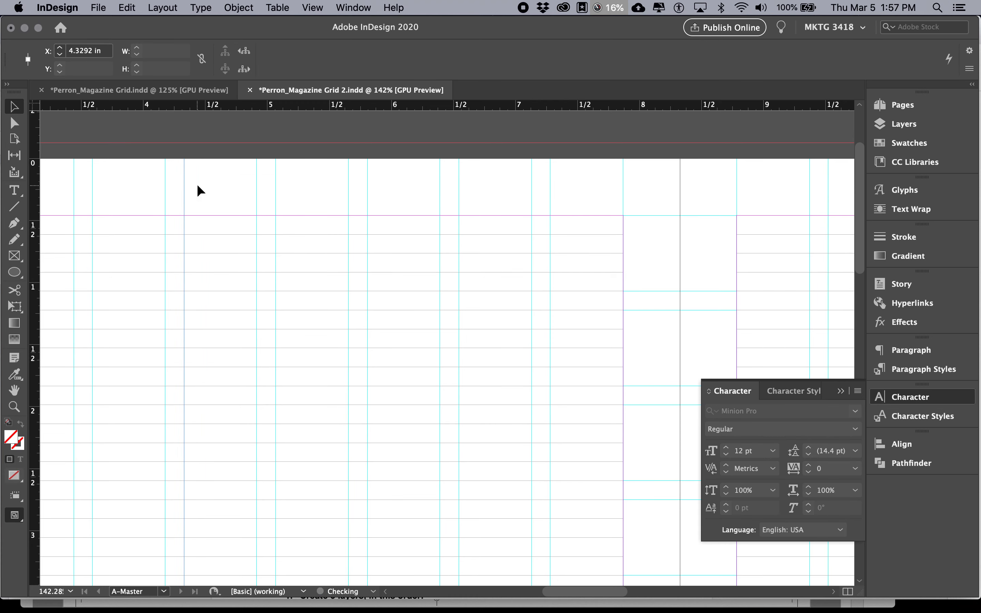
# Lock the guides in the magazine document.
pyautogui.click(309, 8)
pyautogui.moveTo(387, 292)
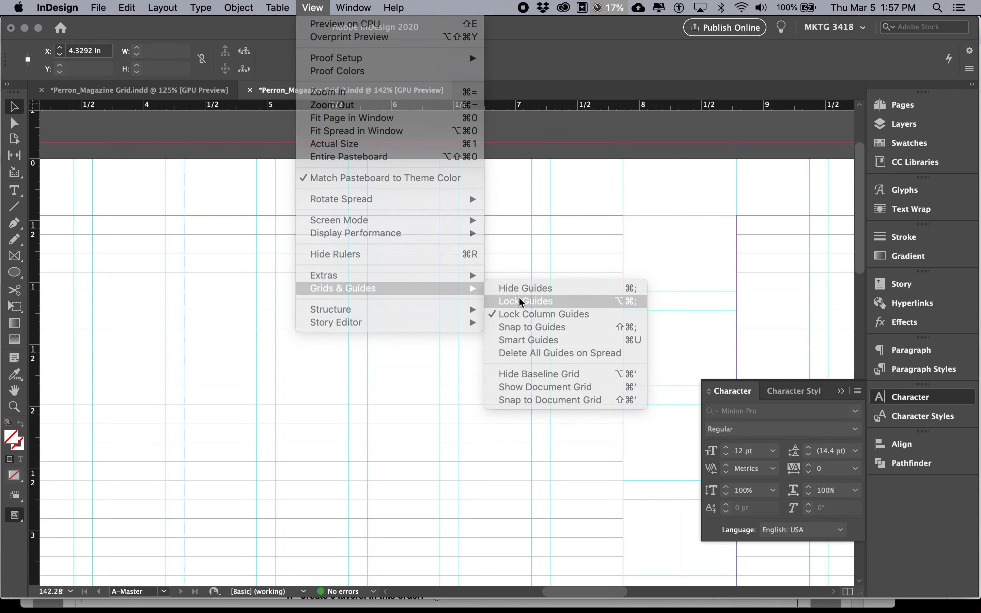
pyautogui.click(521, 301)
# Compare the locking instructions in Google Docs with the Grids & Guides options in InDesign, and return to InDesign.
pyautogui.press('super+Tab')
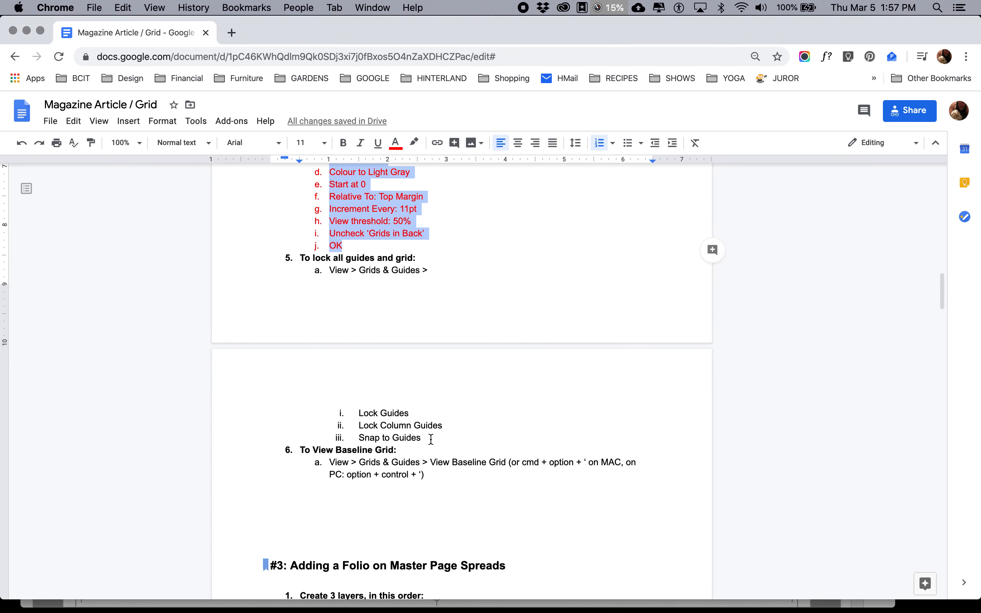
pyautogui.press('super+Tab')
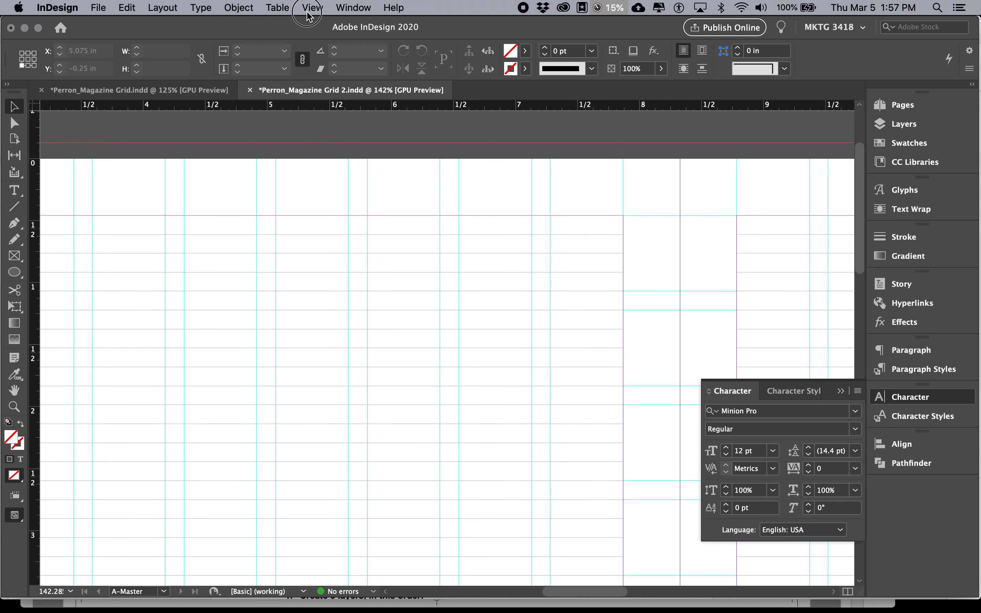
pyautogui.click(312, 8)
pyautogui.moveTo(329, 288)
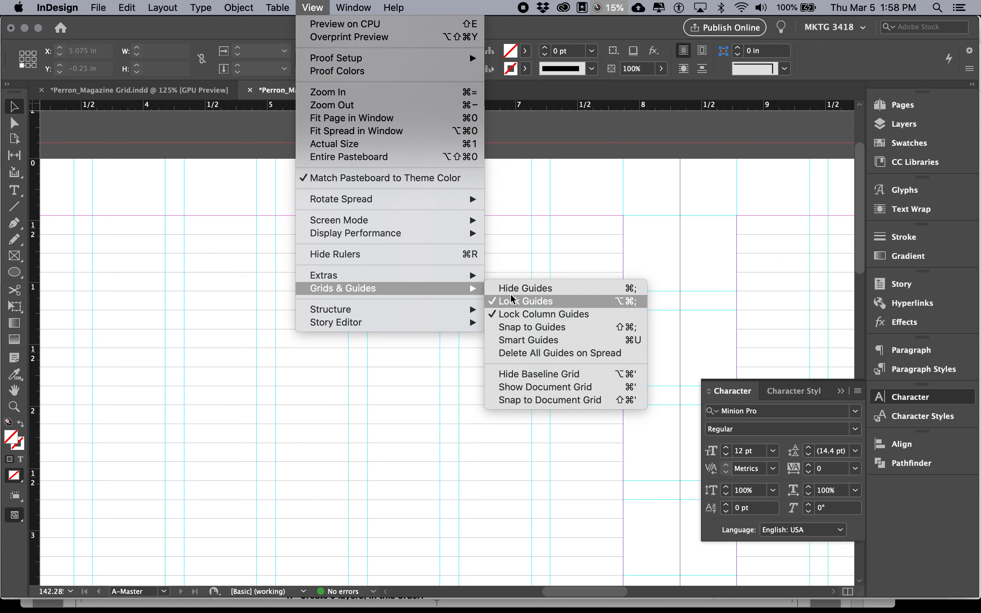
pyautogui.moveTo(479, 276)
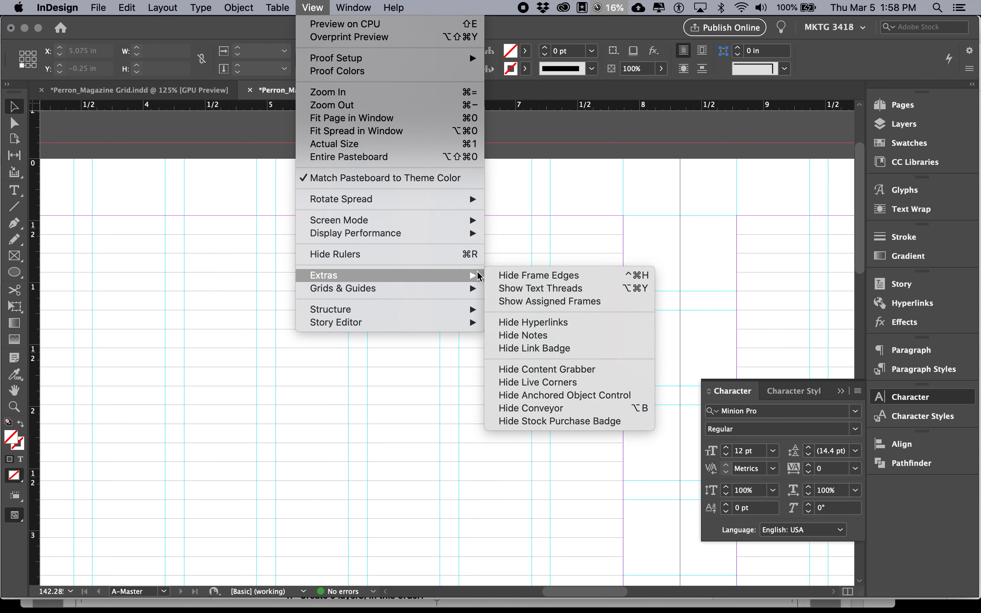
pyautogui.press('super+Tab')
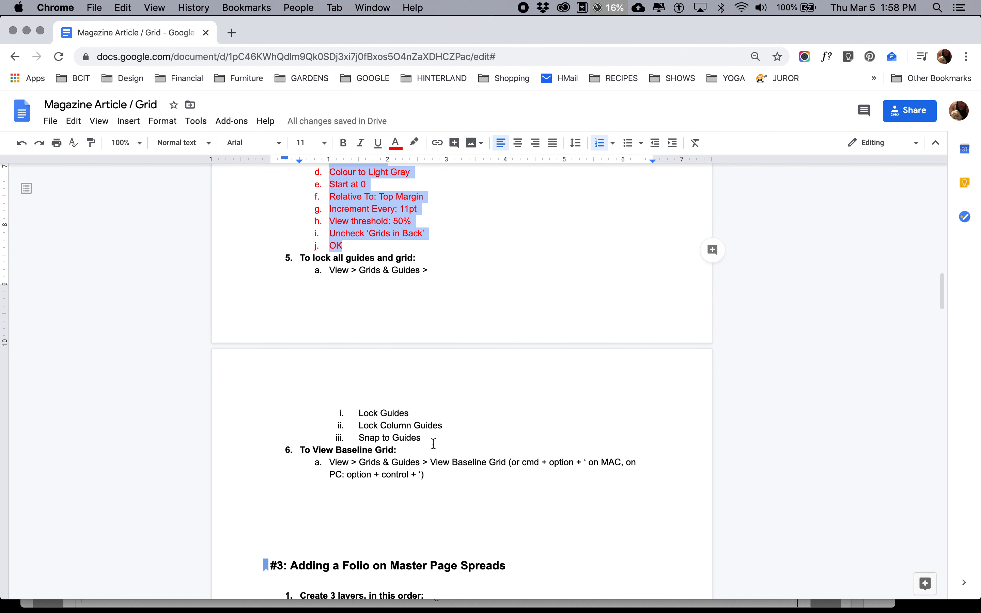
pyautogui.press('super+Tab')
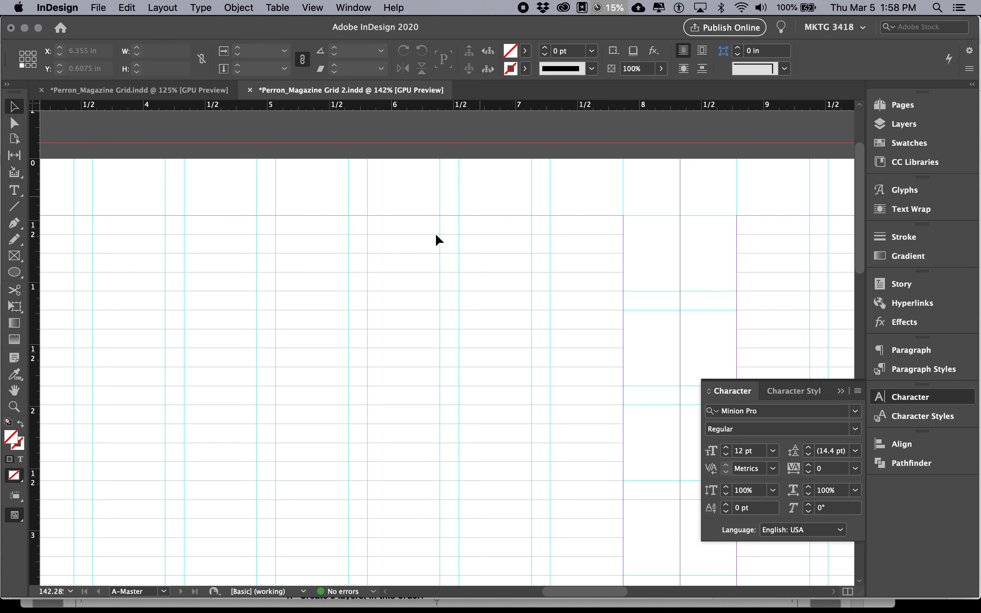
# Turn on Snap to Guides for the document.
pyautogui.click(319, 7)
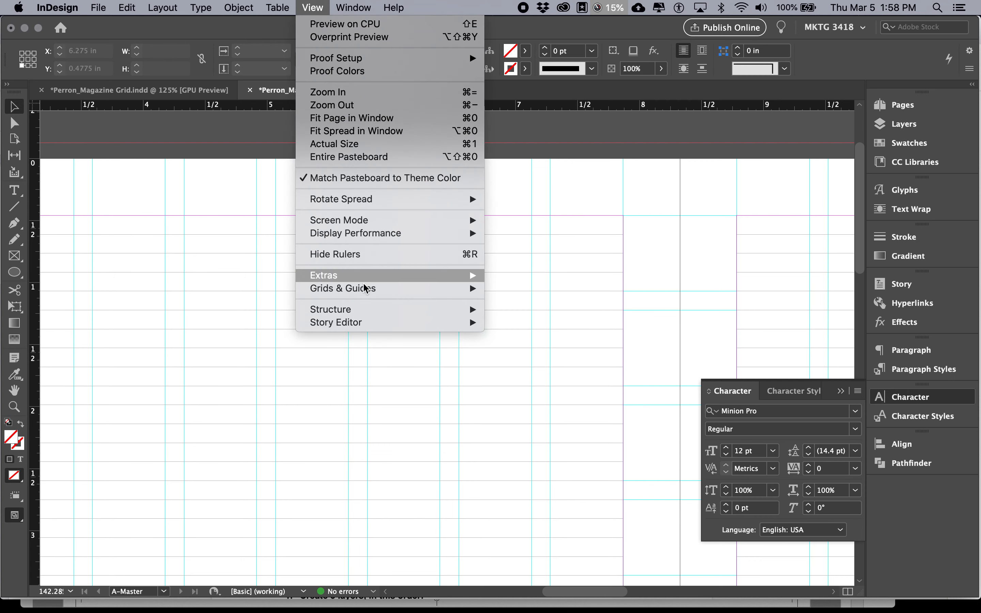
pyautogui.moveTo(365, 289)
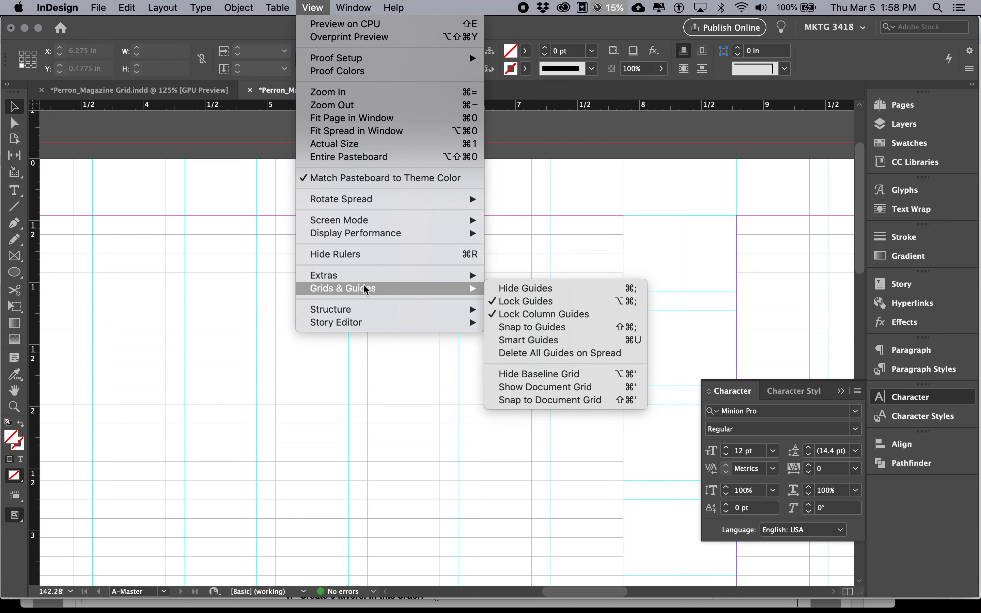
pyautogui.click(515, 331)
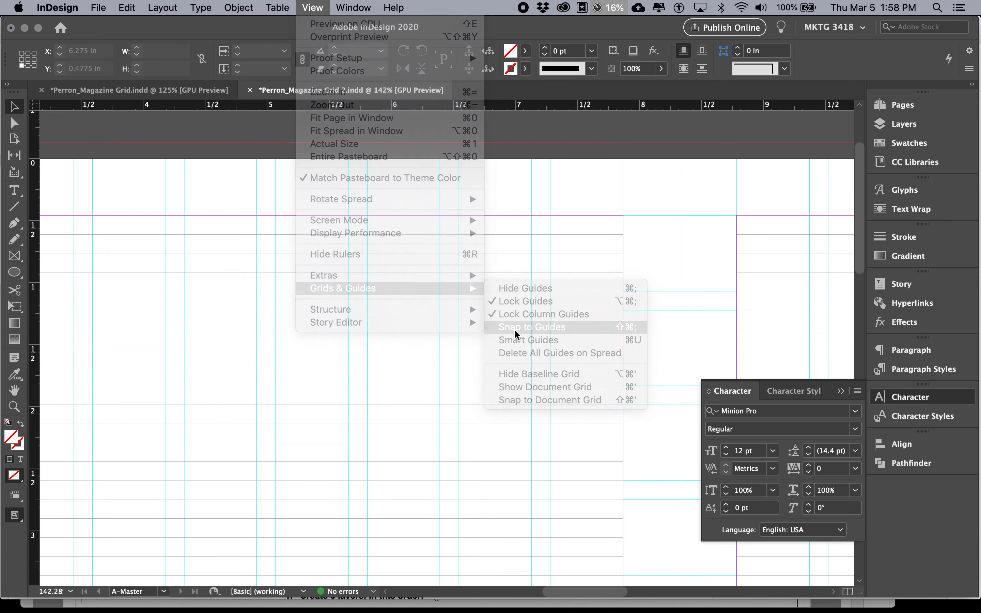
# Undo the series of recent edits on the A-Master page, back past the large red ellipse.
pyautogui.press('super+z')
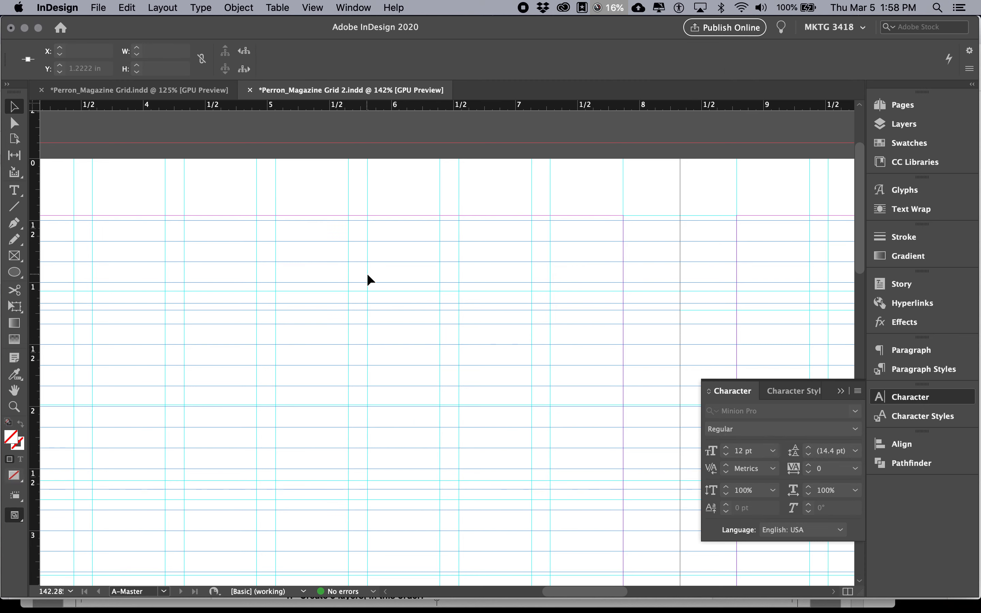
pyautogui.press('super+z')
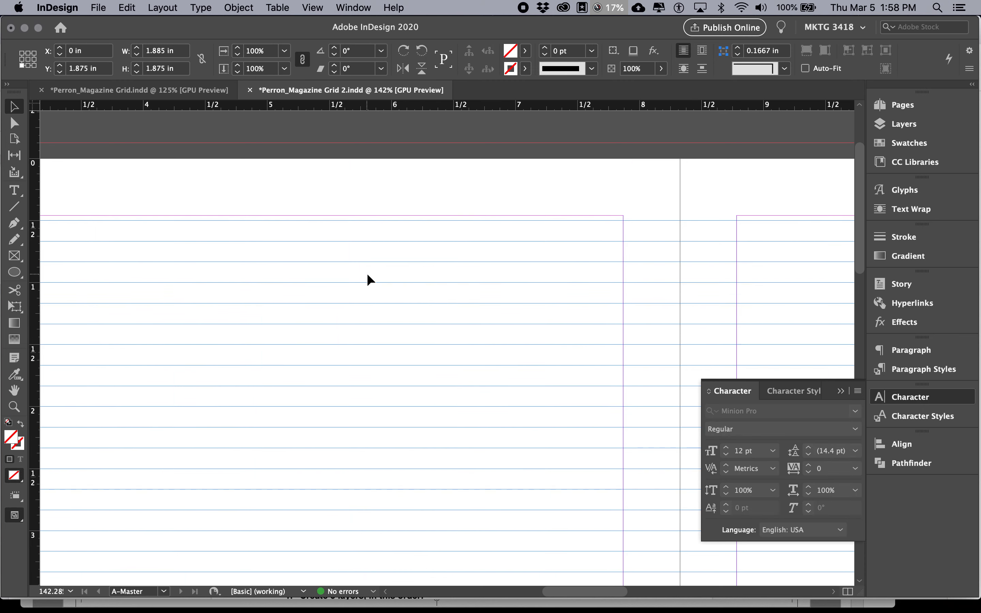
pyautogui.press('super+z')
pyautogui.press('super+z')
pyautogui.press('super+z')
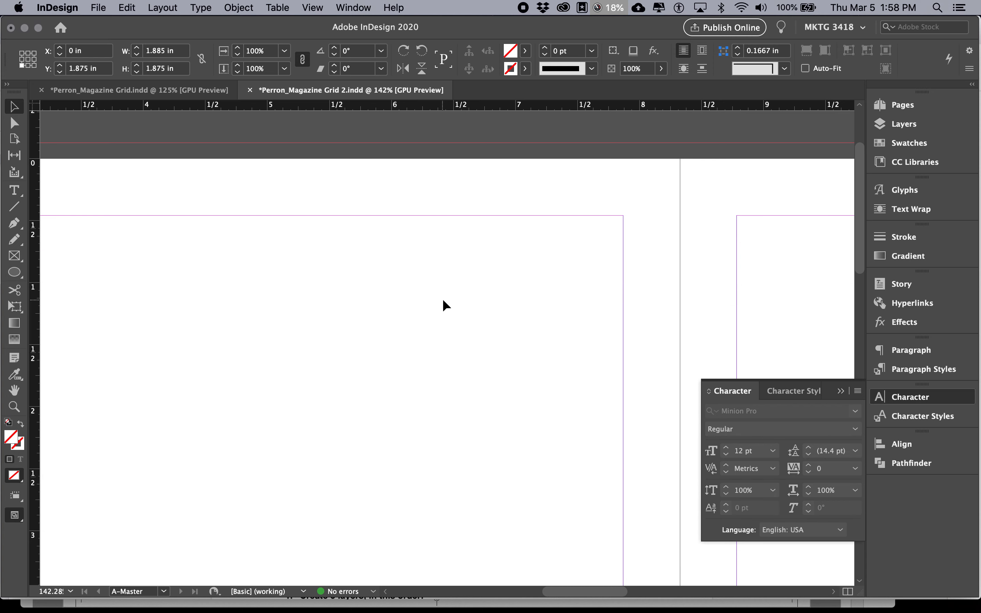
pyautogui.press('super+z')
pyautogui.press('super+z')
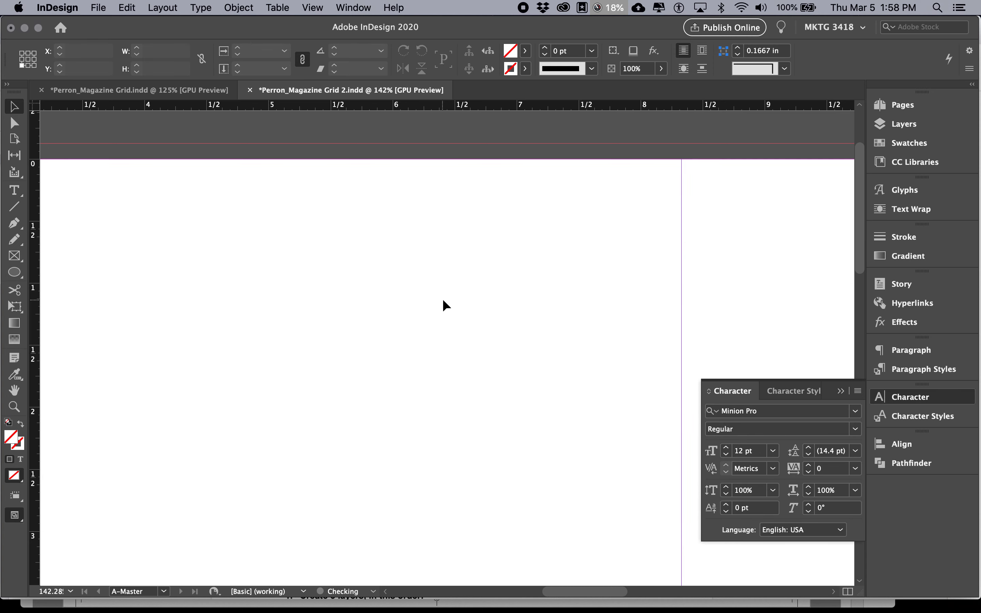
pyautogui.press('super+z')
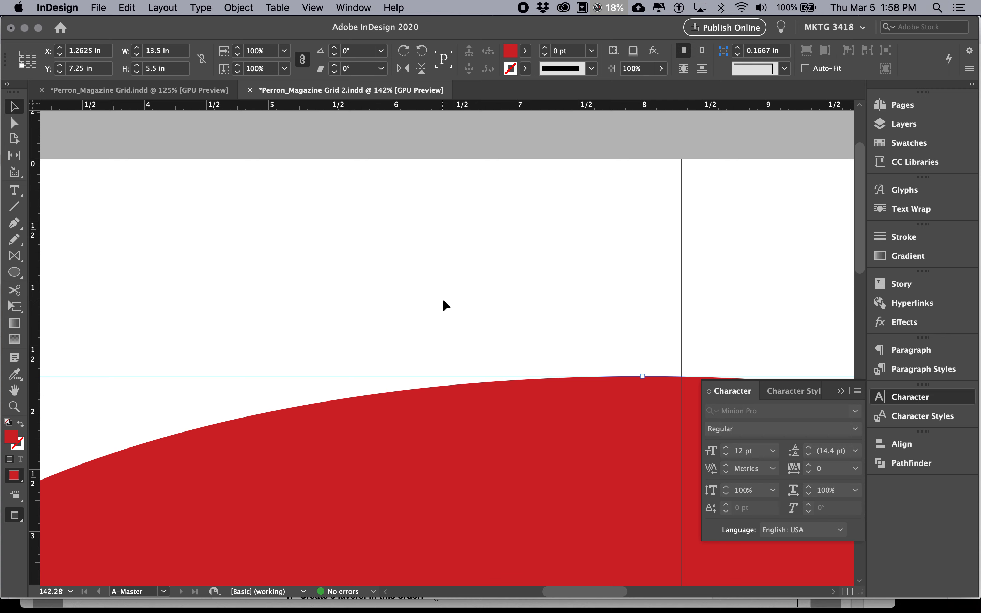
pyautogui.press('super+z')
pyautogui.press('super+z')
pyautogui.press('super+z')
pyautogui.press('super+z')
pyautogui.press('super+z')
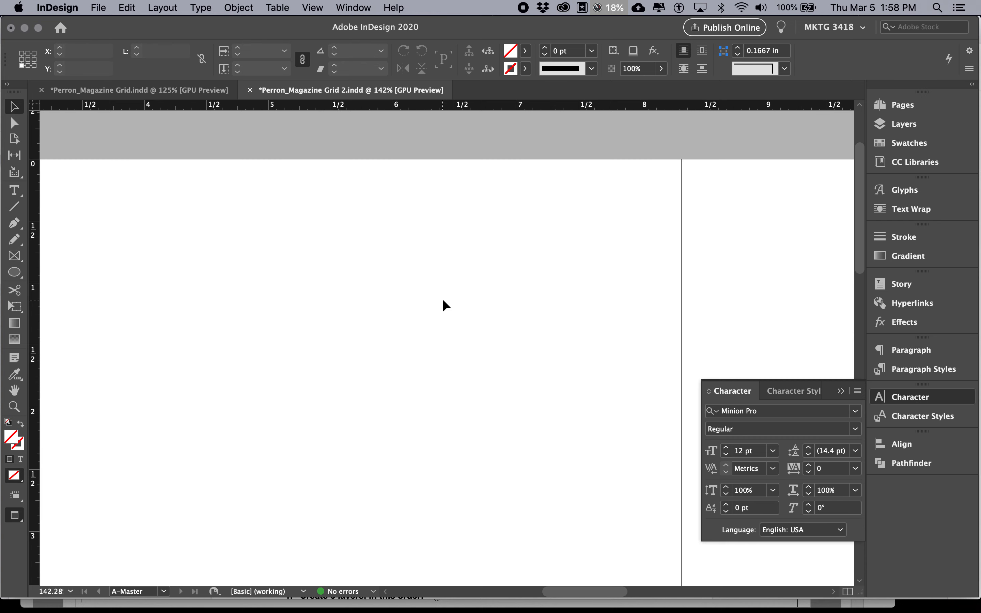
# Switch the master page out of preview to normal view with its guides and margins, and toggle the document grid.
pyautogui.press('w')
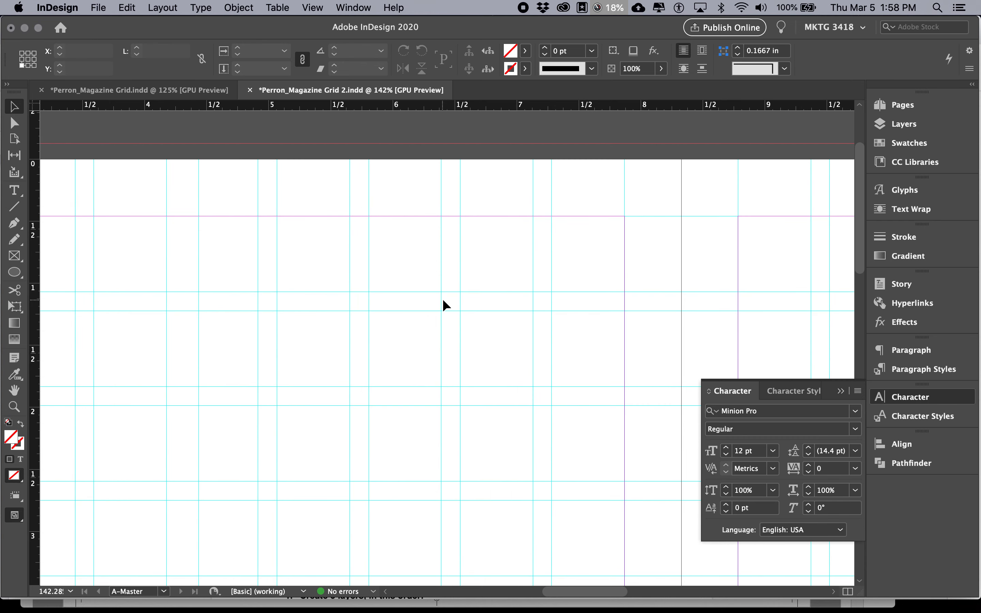
pyautogui.press('super+apostrophe')
pyautogui.press('super+apostrophe')
pyautogui.press('super+apostrophe')
pyautogui.press('super+apostrophe')
# Turn off Snap to Guides, and test it with a rectangle frame about 1 by 0.97 in on the master page, deleting the frame.
pyautogui.click(313, 7)
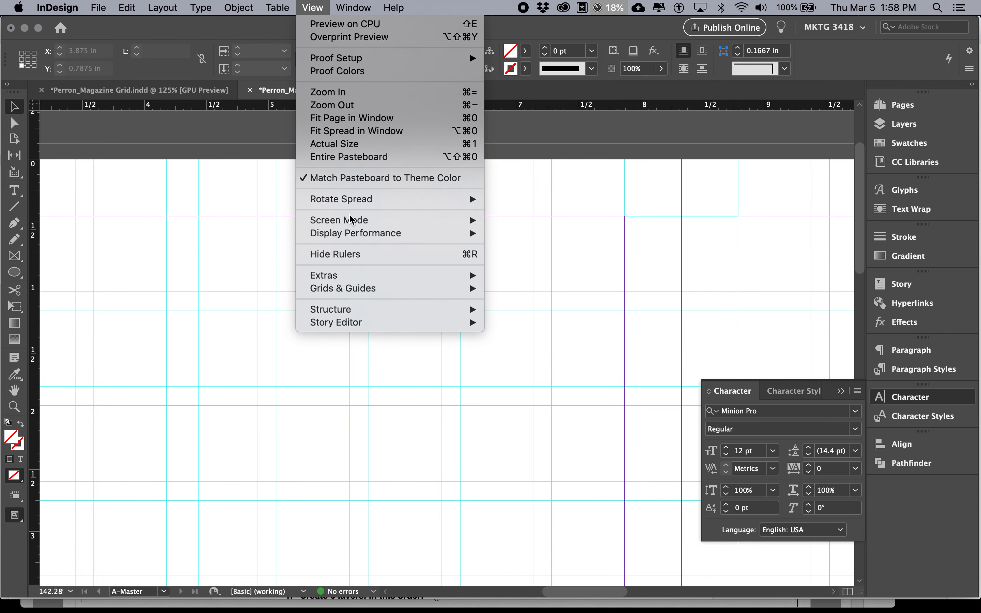
pyautogui.moveTo(366, 289)
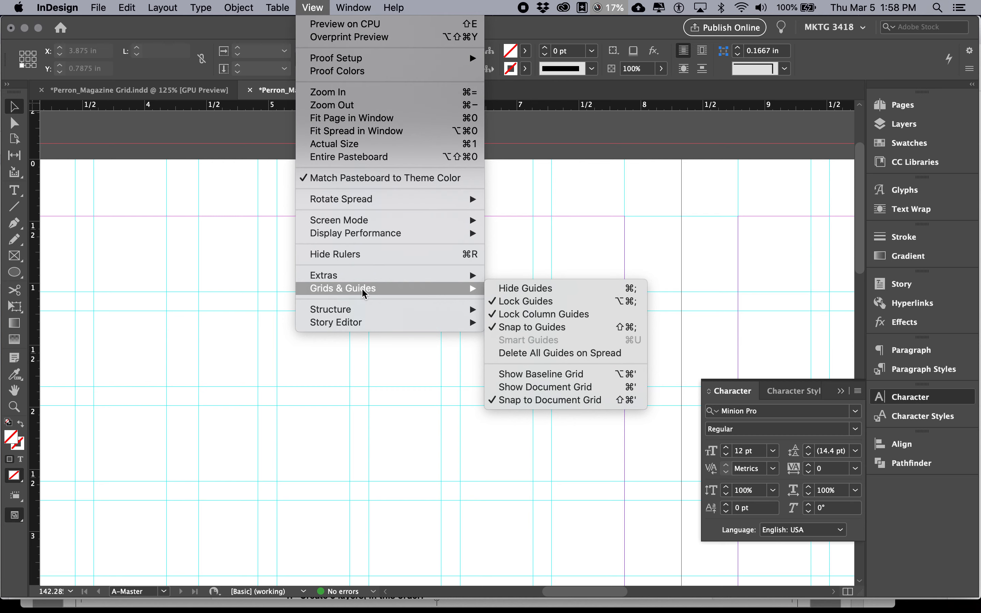
pyautogui.click(548, 328)
pyautogui.click(15, 255)
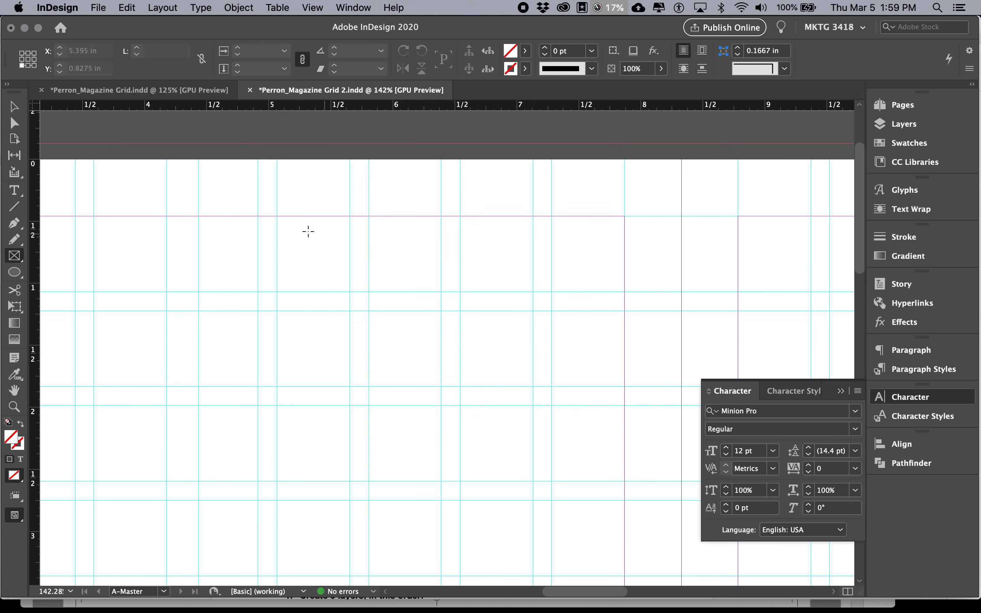
pyautogui.moveTo(284, 213); pyautogui.dragTo(409, 334)
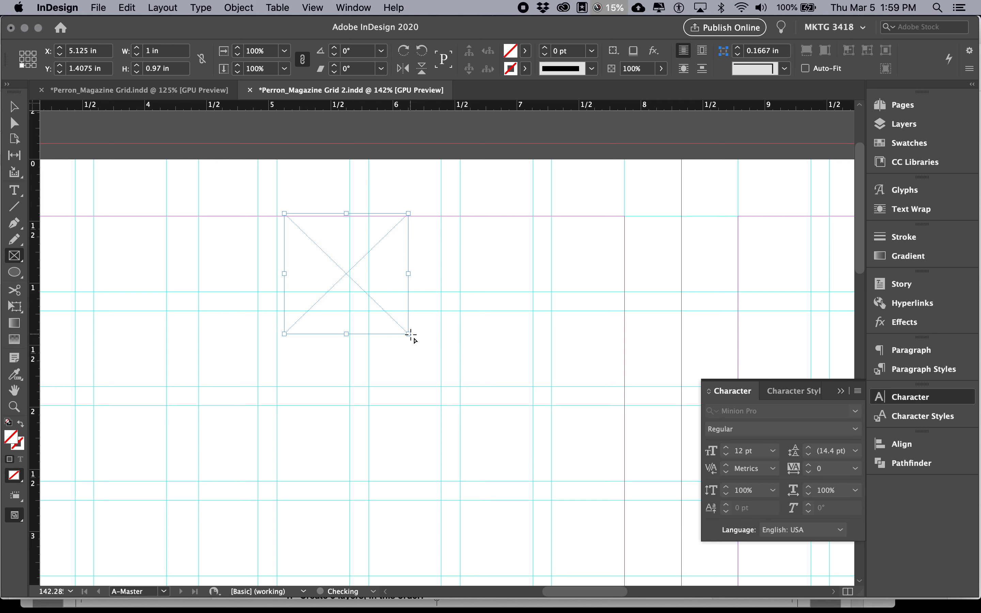
pyautogui.press('BackSpace')
# Turn Snap to Guides back on, and test it with a rectangle frame spanning several guide columns up to the inside margin, deleting the frame.
pyautogui.click(313, 9)
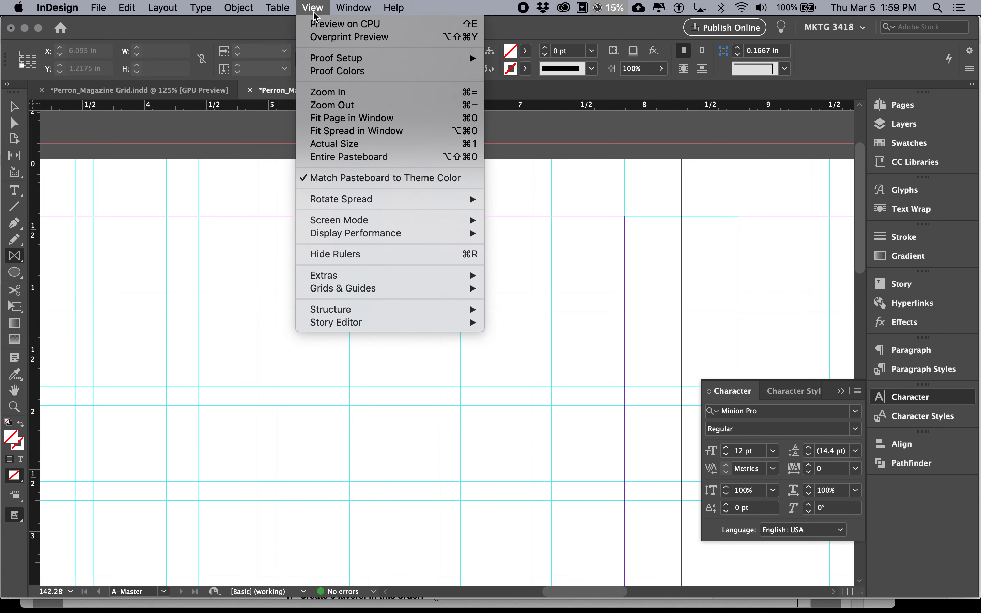
pyautogui.moveTo(364, 275)
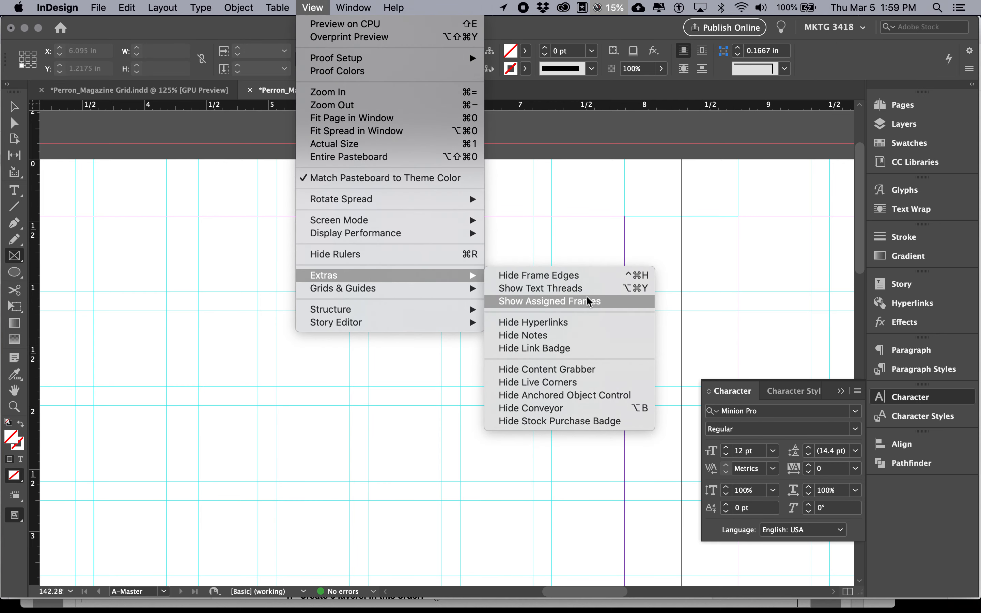
pyautogui.click(507, 327)
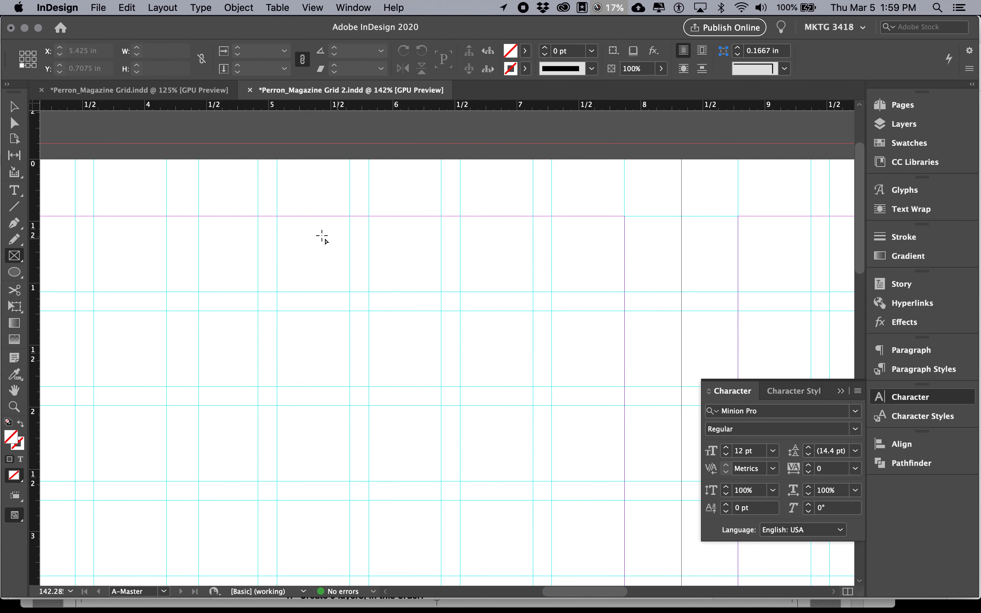
pyautogui.moveTo(277, 216); pyautogui.dragTo(624, 401)
pyautogui.press('Delete')
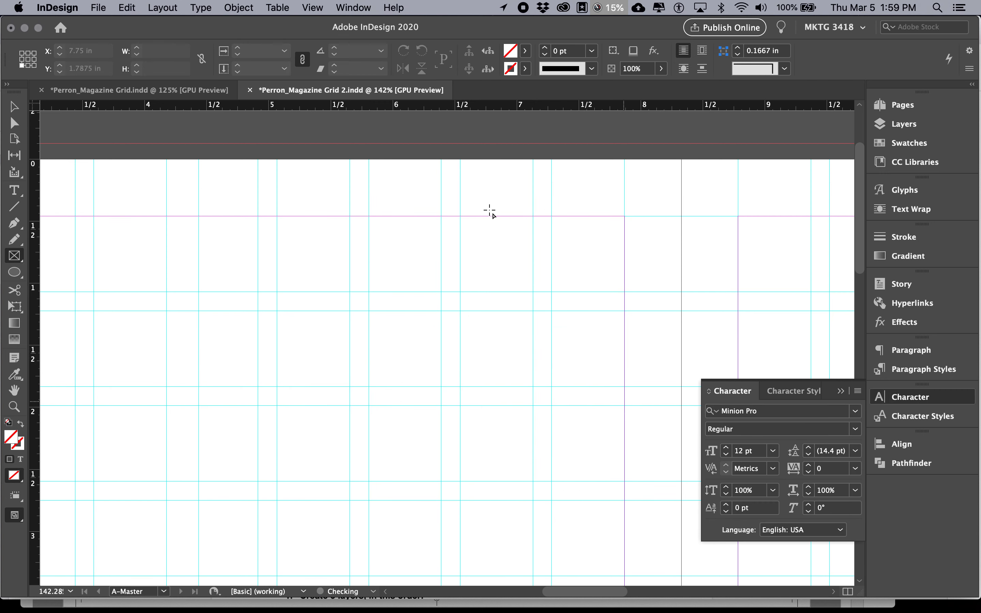